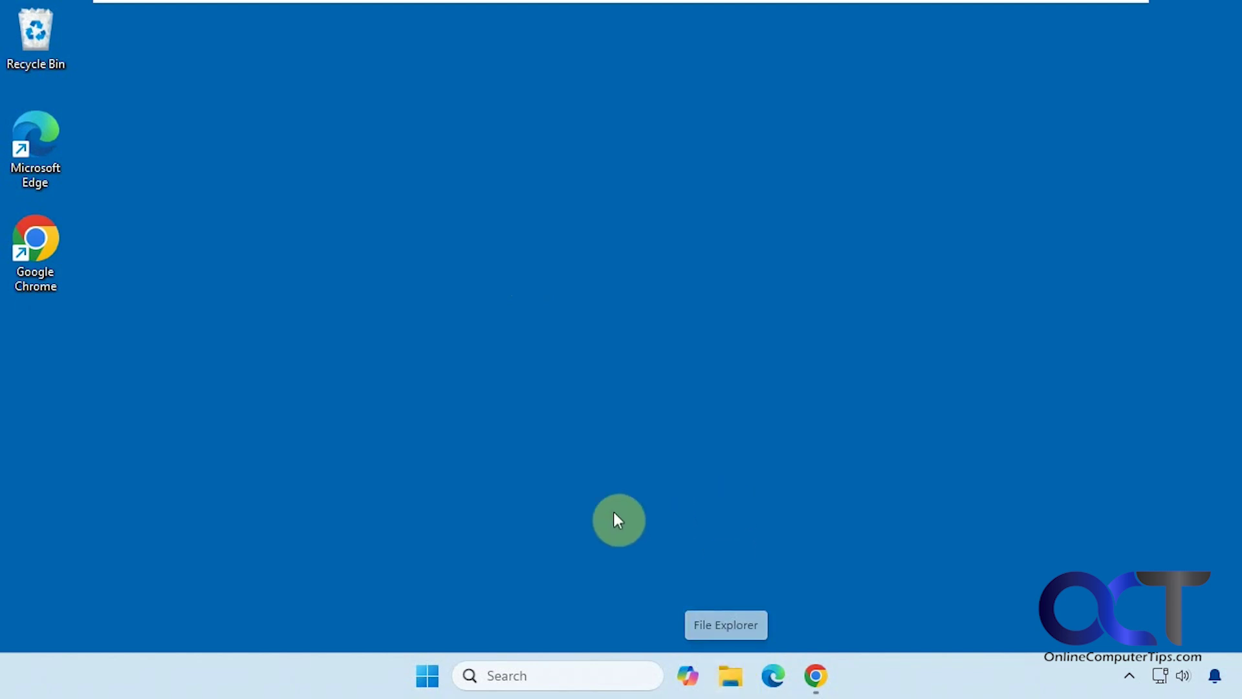
# Try a Start search for 'file', then launch File Explorer from the Win+X menu.
pyautogui.click(428, 676)
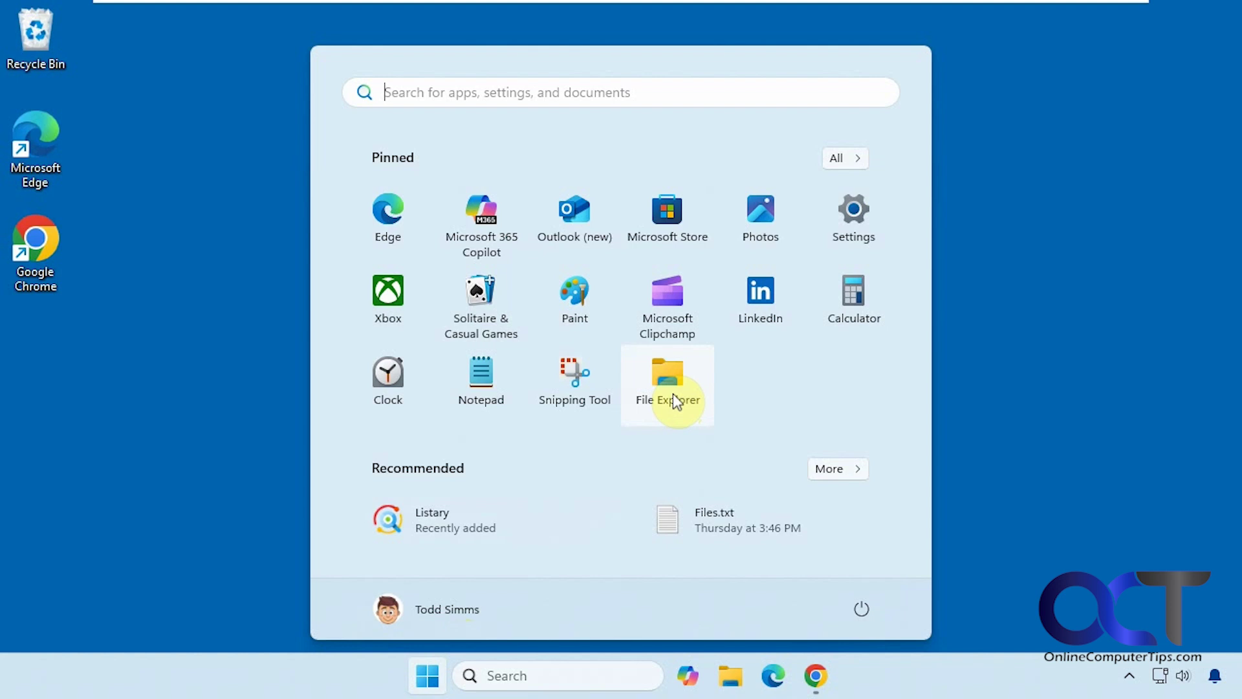
pyautogui.click(539, 686)
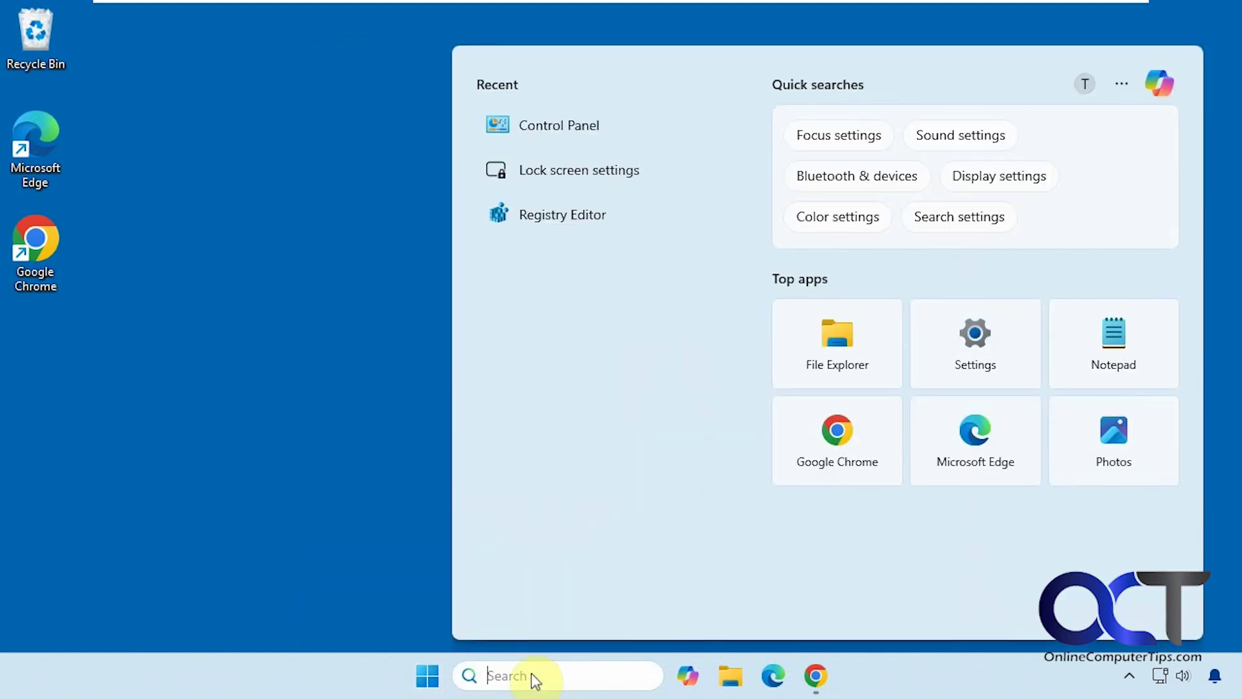
pyautogui.write('file')
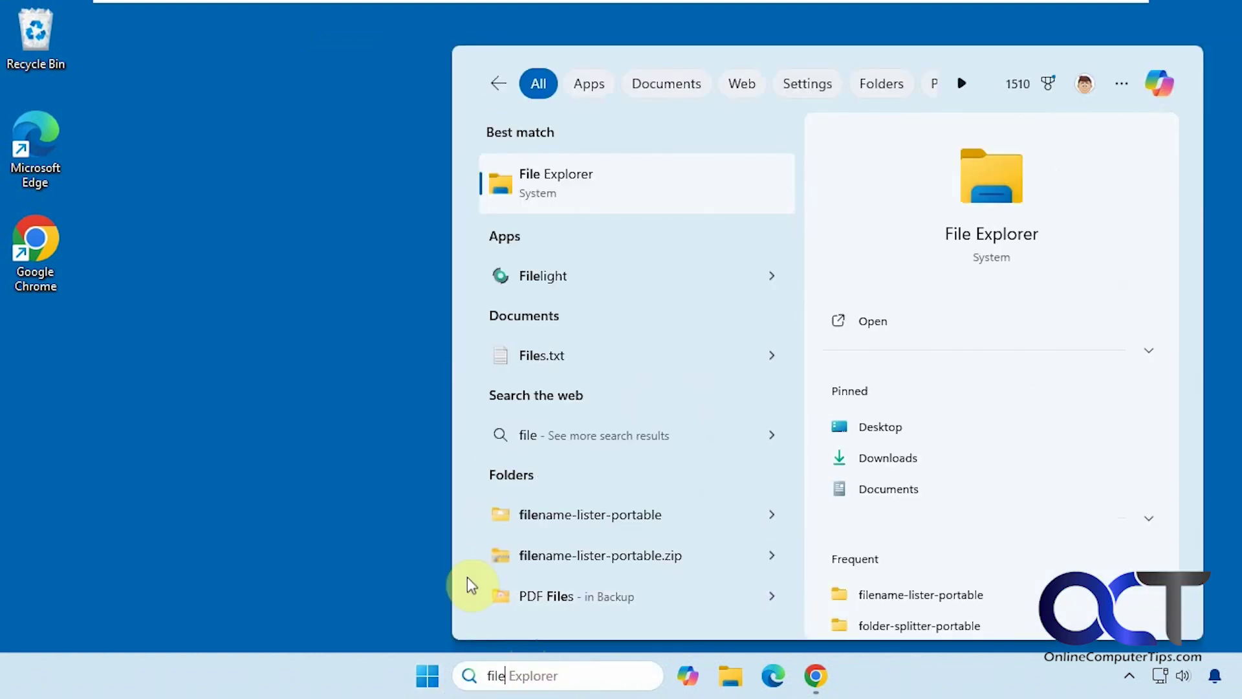
pyautogui.click(308, 506)
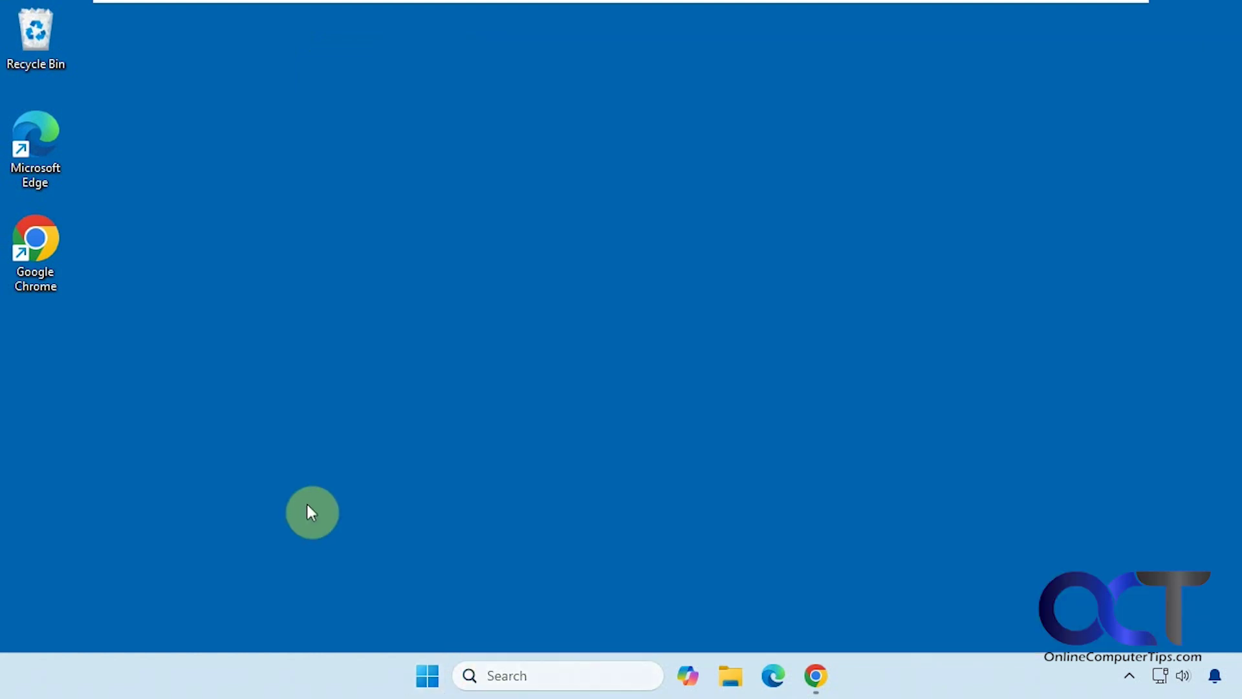
pyautogui.rightClick(429, 670)
pyautogui.click(384, 496)
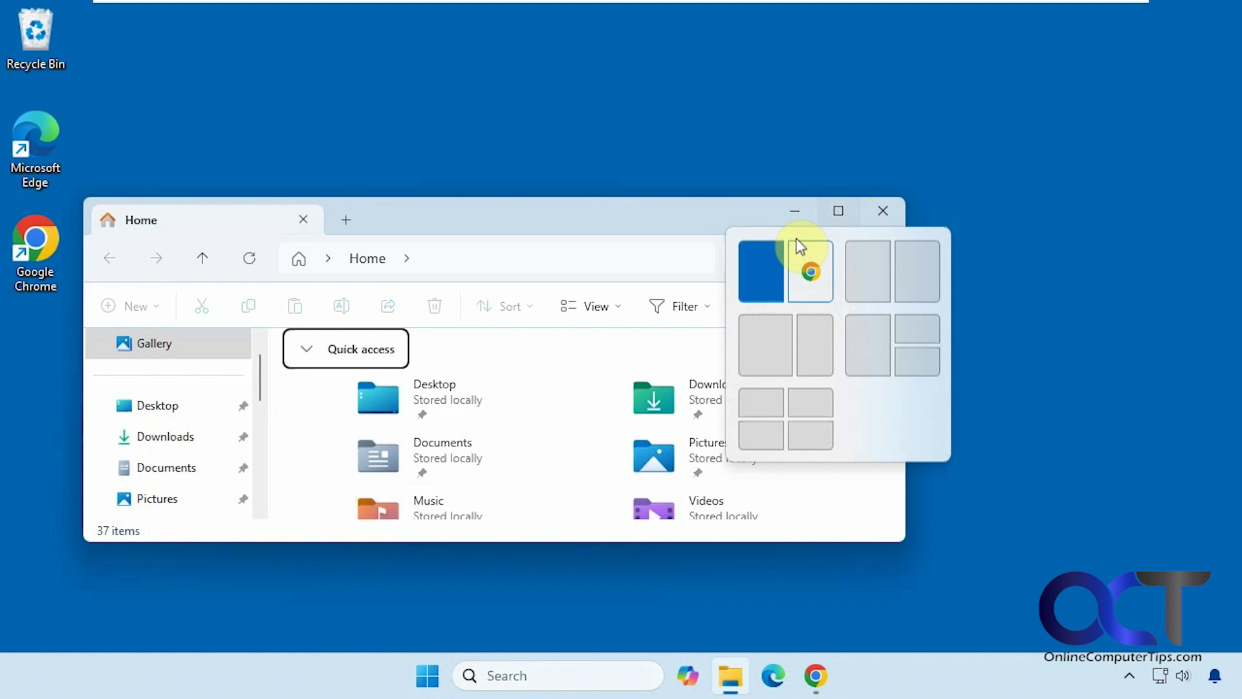
# Make the Explorer window taller, center it, and show the Home page.
pyautogui.moveTo(744, 206); pyautogui.dragTo(734, 42)
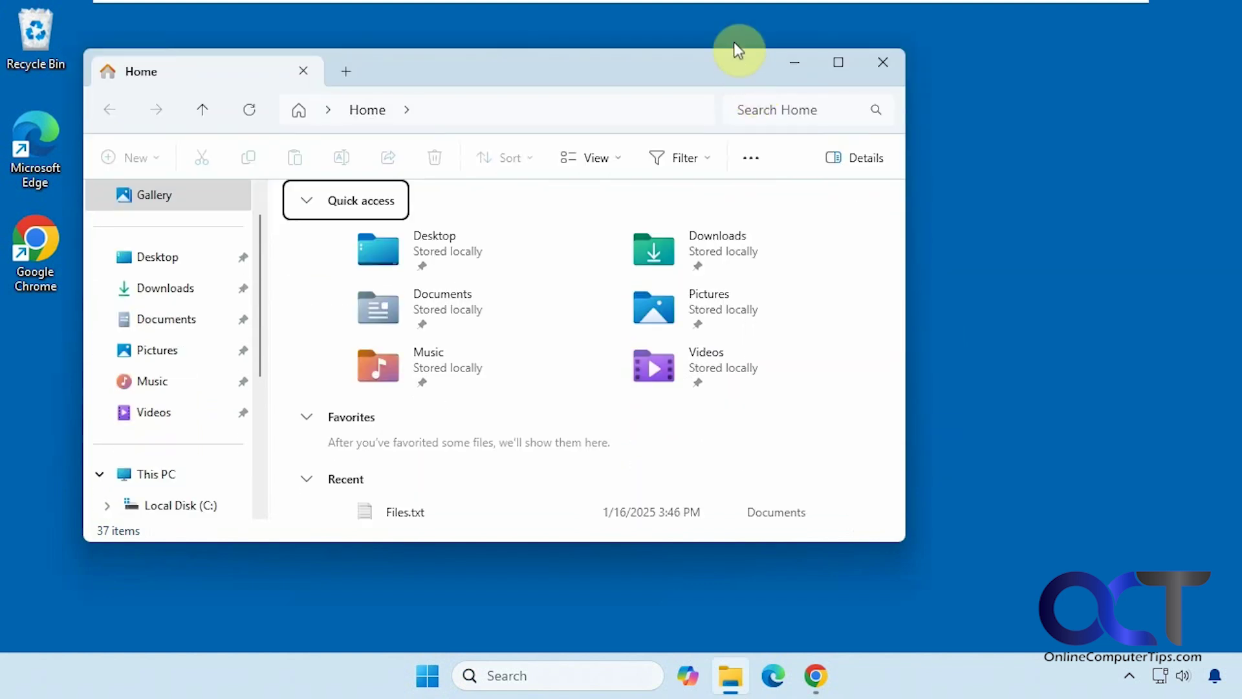
pyautogui.moveTo(561, 67); pyautogui.dragTo(749, 89)
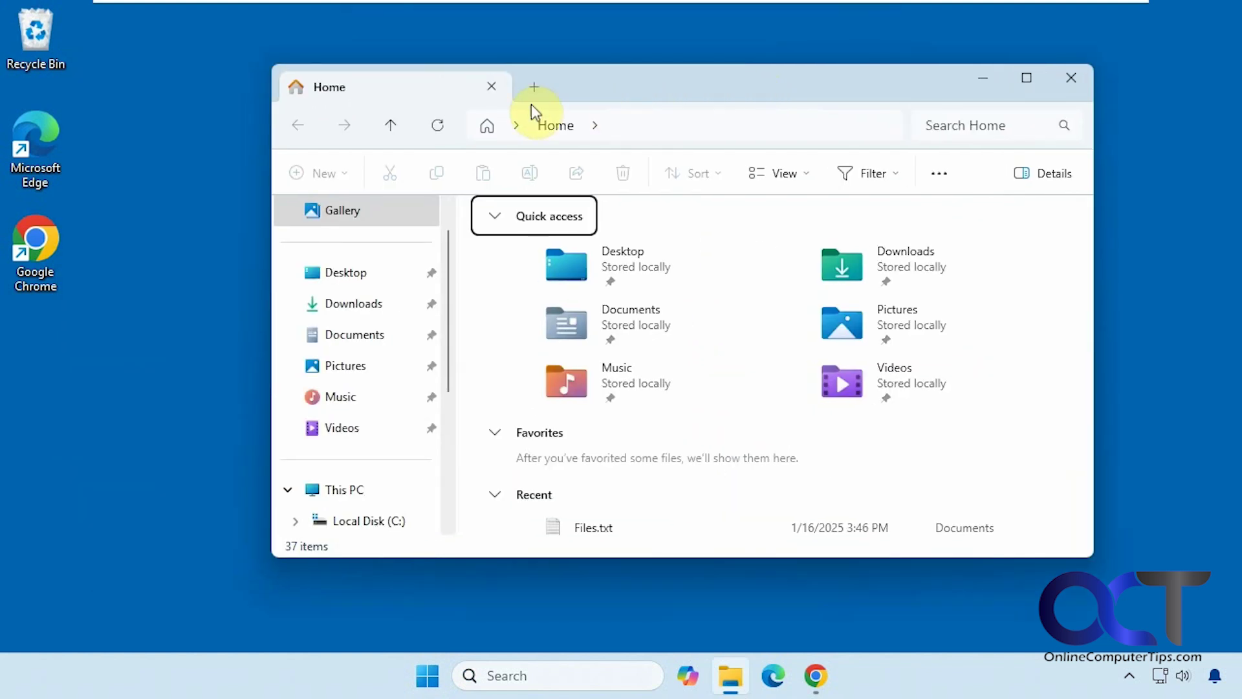
pyautogui.moveTo(448, 261); pyautogui.dragTo(448, 215)
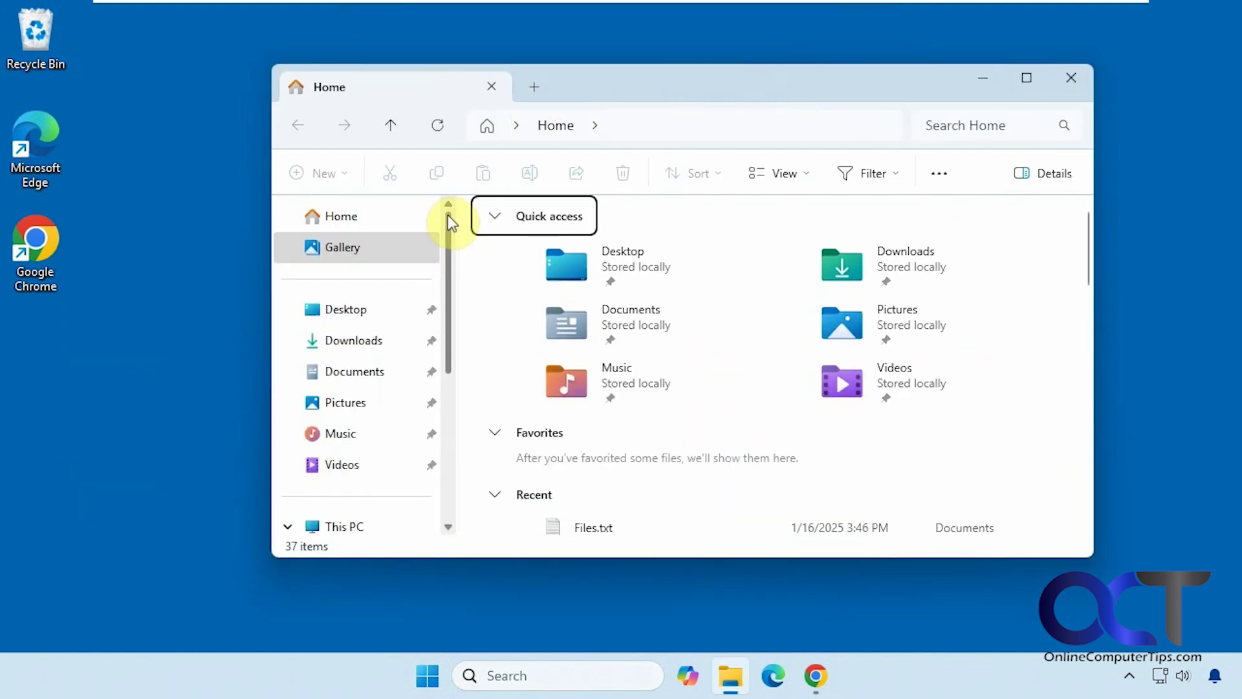
pyautogui.click(357, 223)
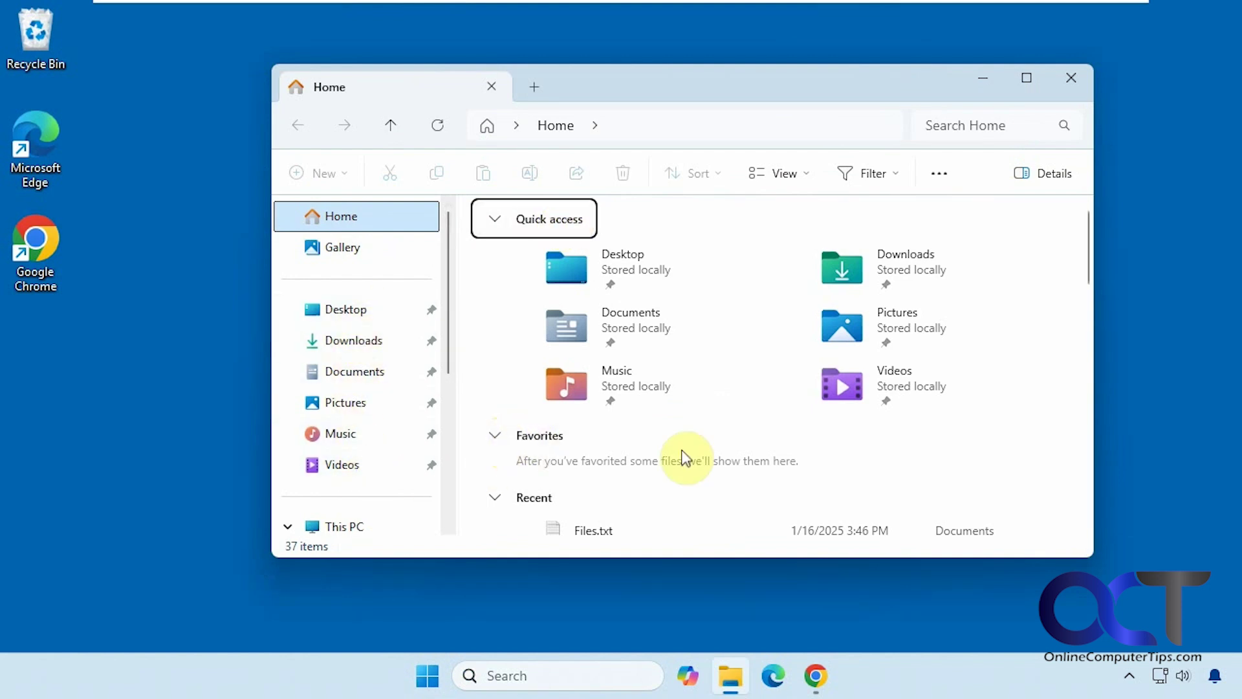
# Collapse the Recent section on Home, leaving Quick access and Favorites expanded.
pyautogui.scroll(-1, 1087, 275)
pyautogui.scroll(1, 1089, 274)
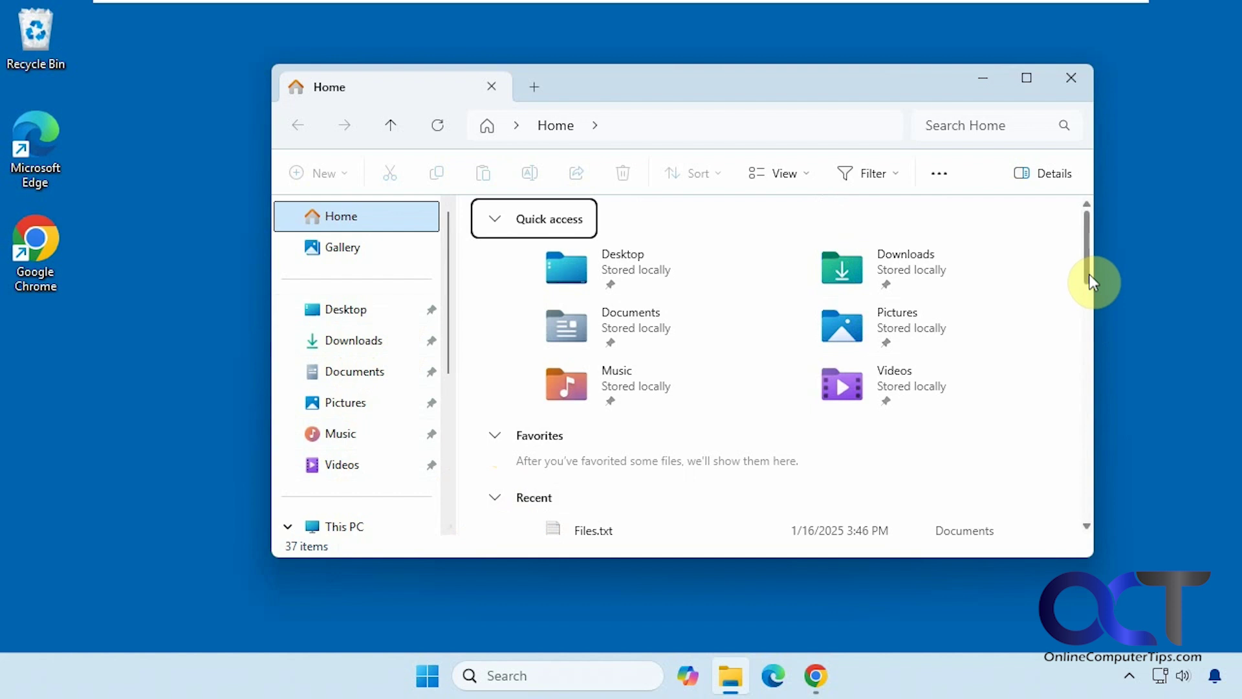
pyautogui.scroll(-3, 1090, 305)
pyautogui.scroll(3, 1093, 330)
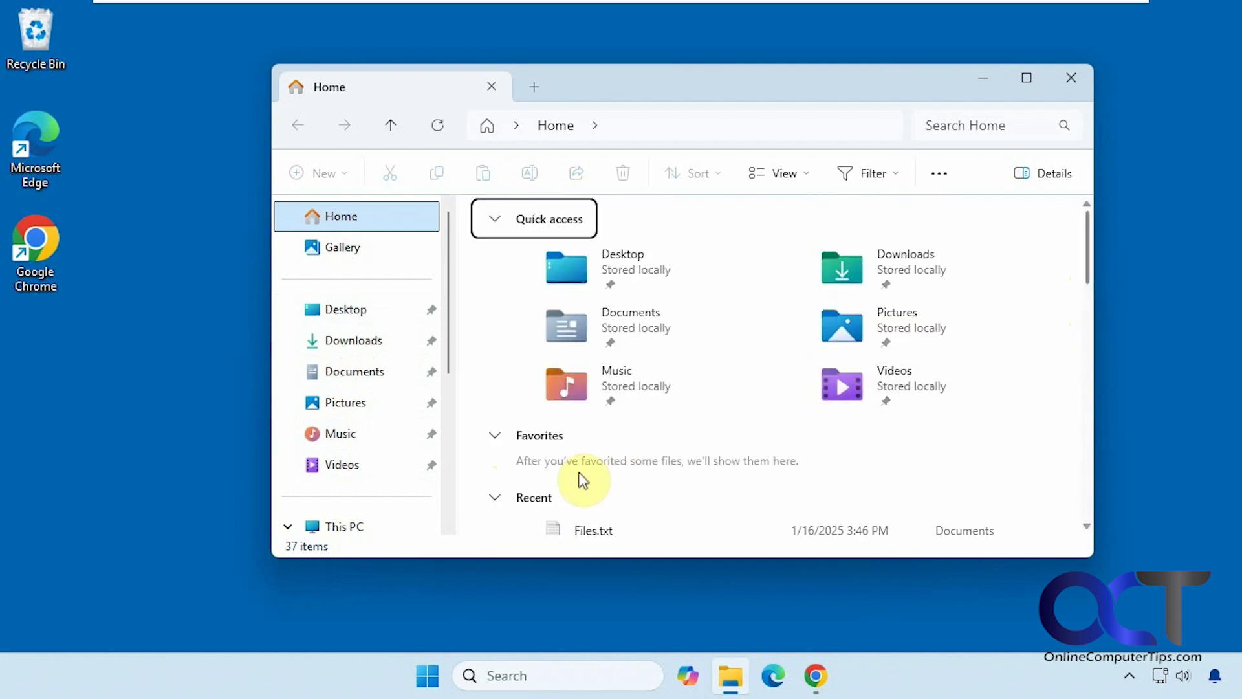
pyautogui.click(492, 498)
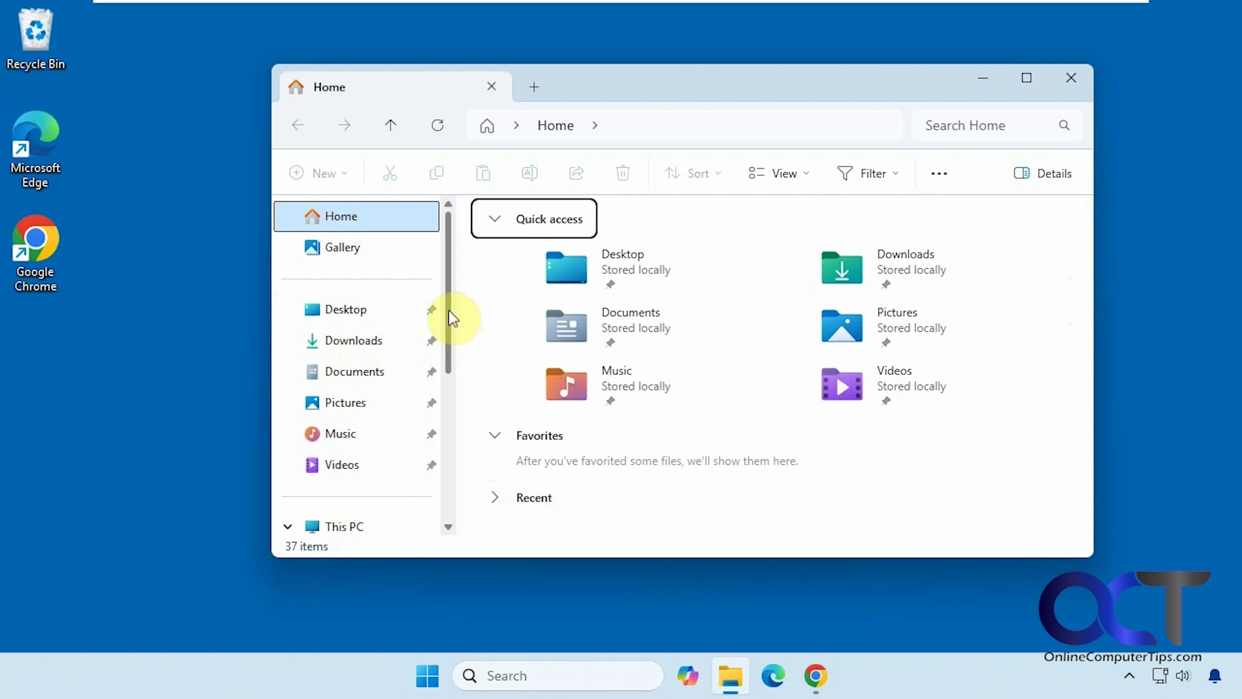
pyautogui.moveTo(448, 310); pyautogui.dragTo(448, 425)
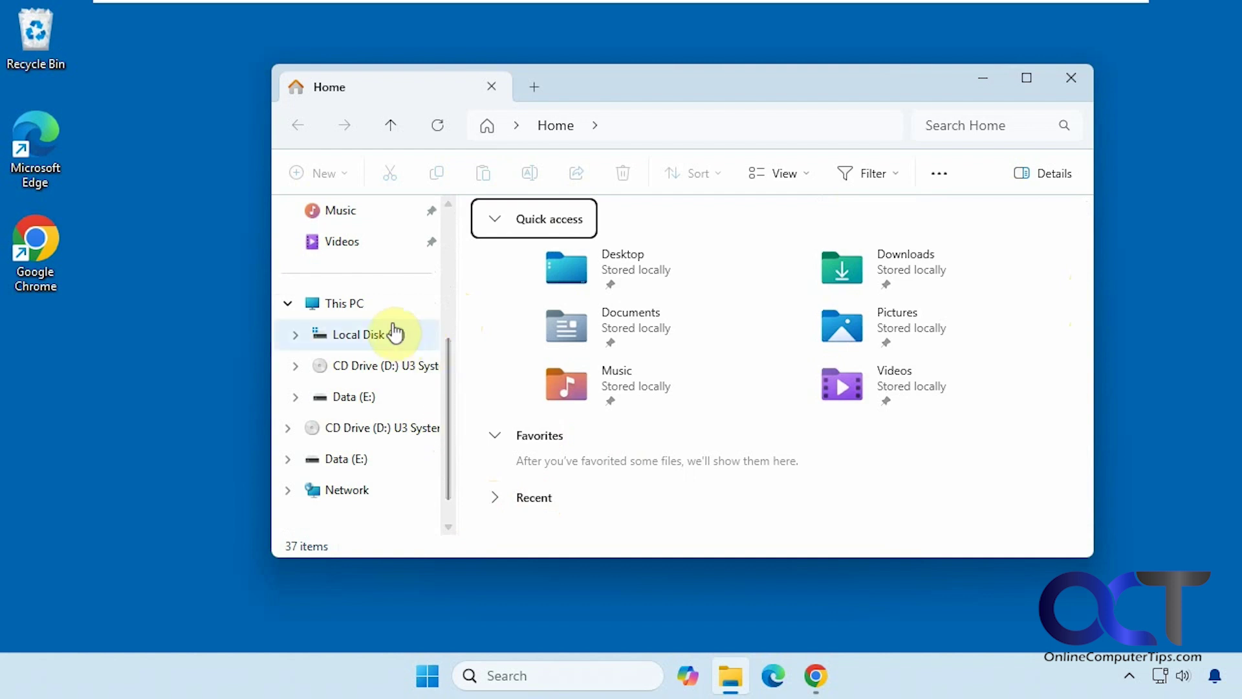
# Open Local Disk (C:), expand C: and Program Files in the tree, and open Program Files.
pyautogui.click(369, 336)
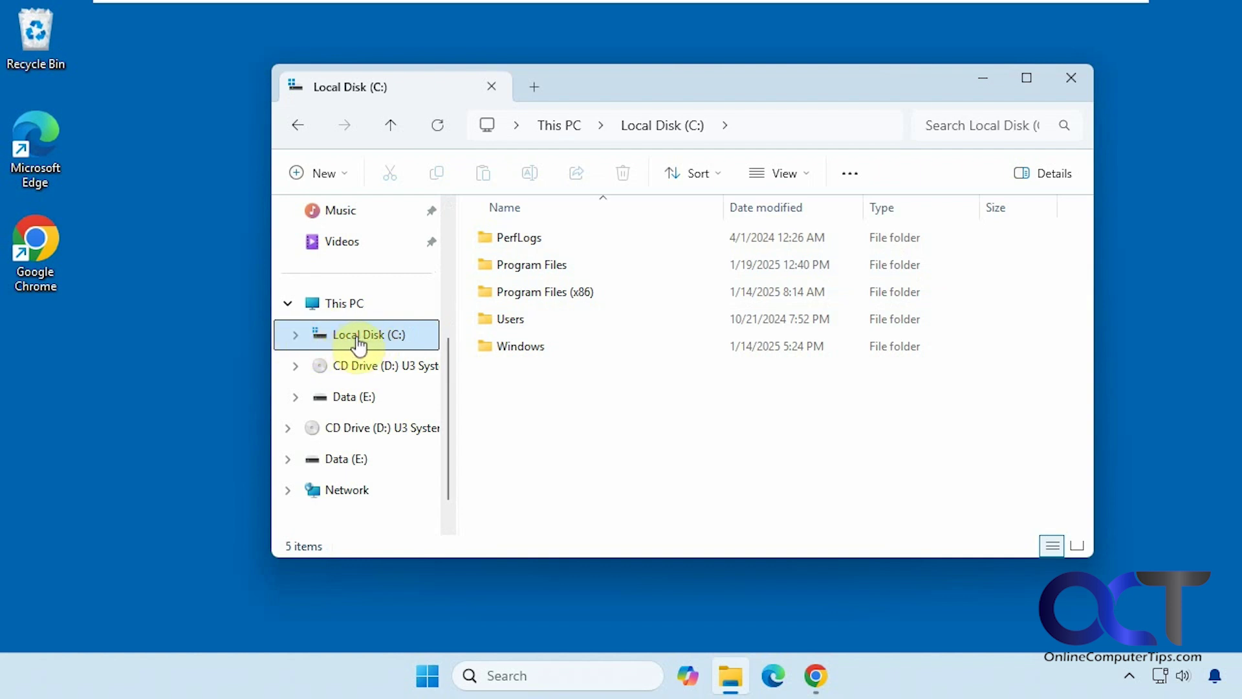
pyautogui.click(296, 334)
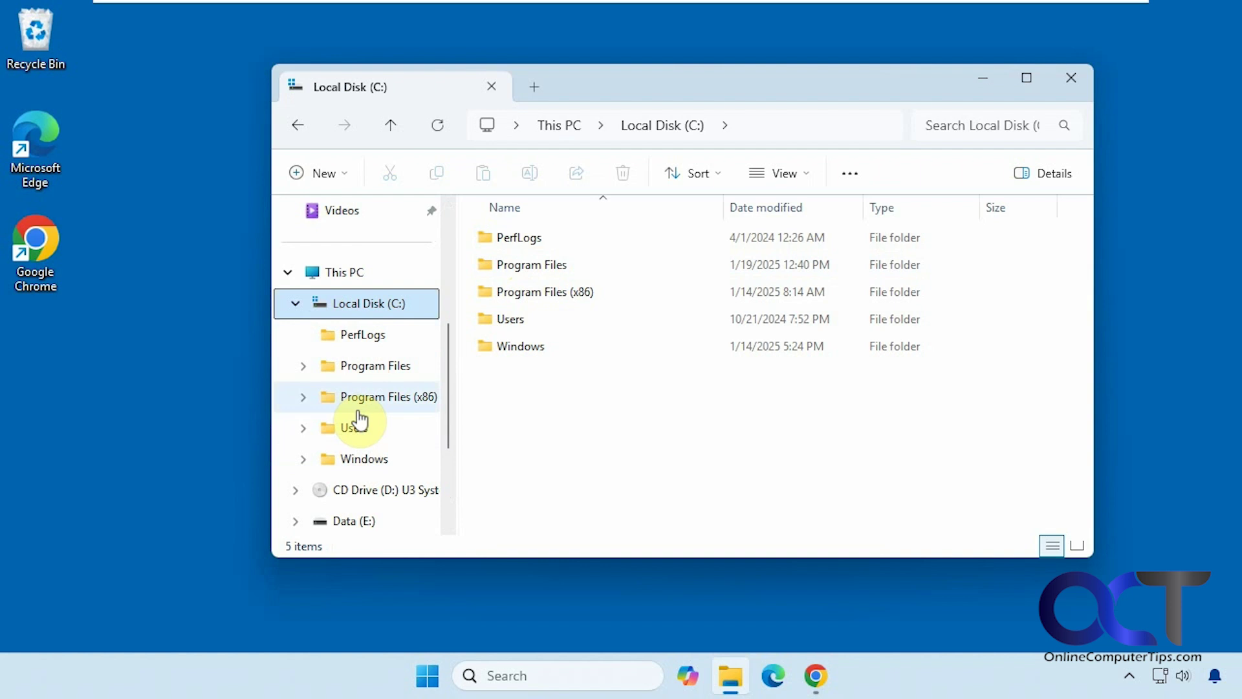
pyautogui.click(306, 368)
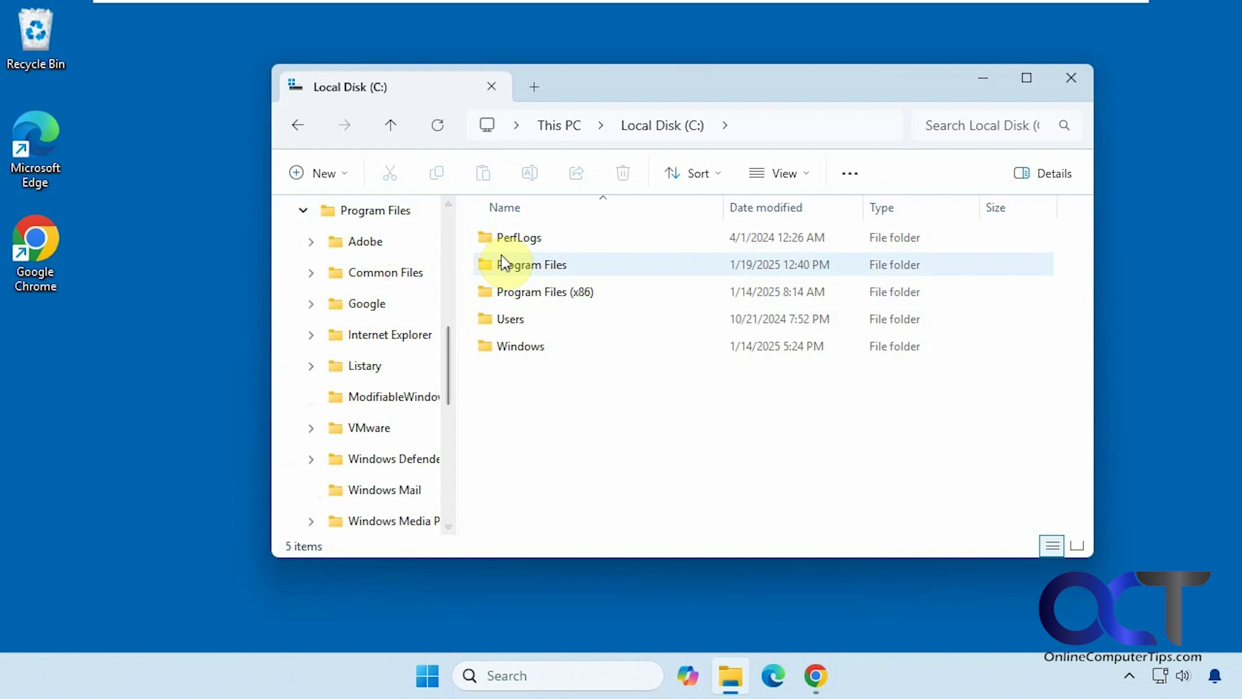
pyautogui.click(522, 268)
pyautogui.doubleClick(522, 268)
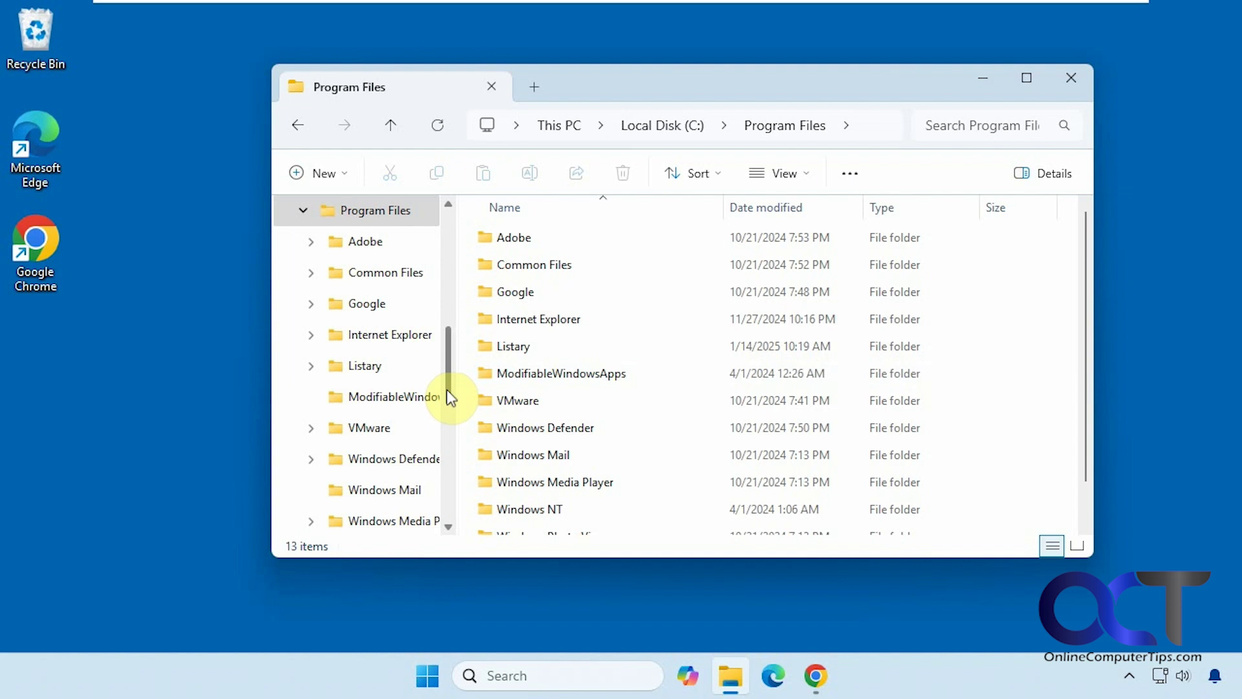
pyautogui.scroll(3, 452, 397)
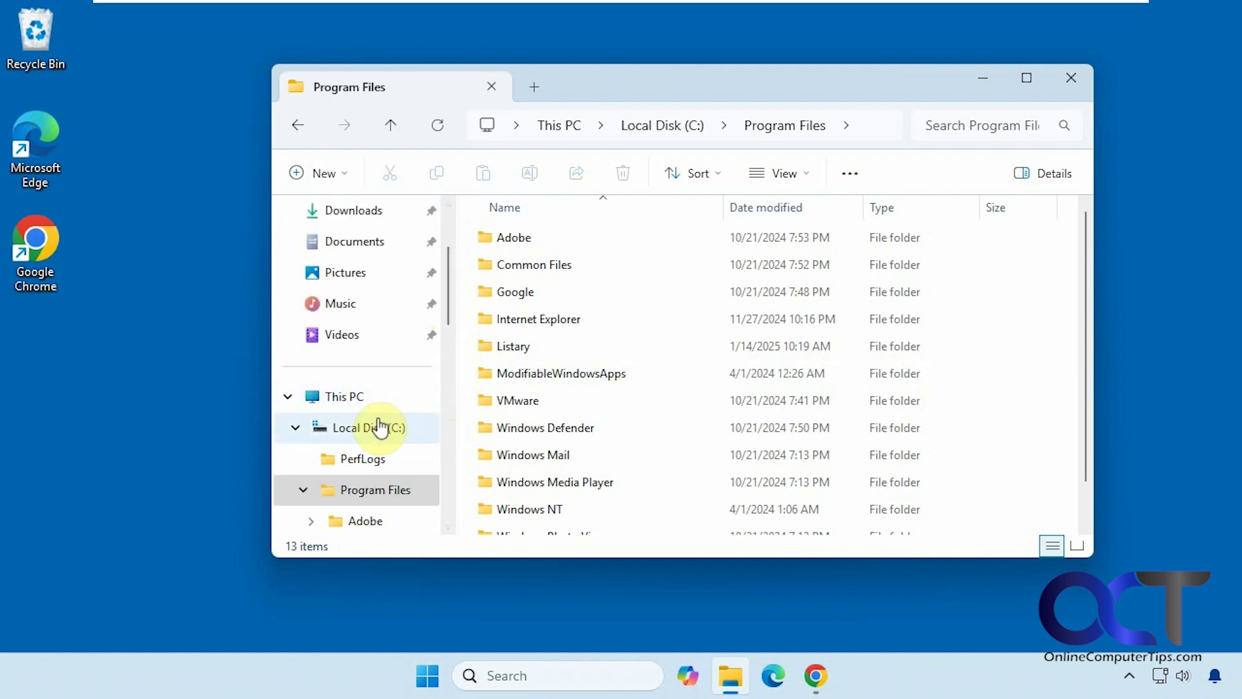
pyautogui.click(380, 427)
# Drill down from Program Files through Adobe, Acrobat DC and Acrobat into AcroCEF.
pyautogui.doubleClick(524, 264)
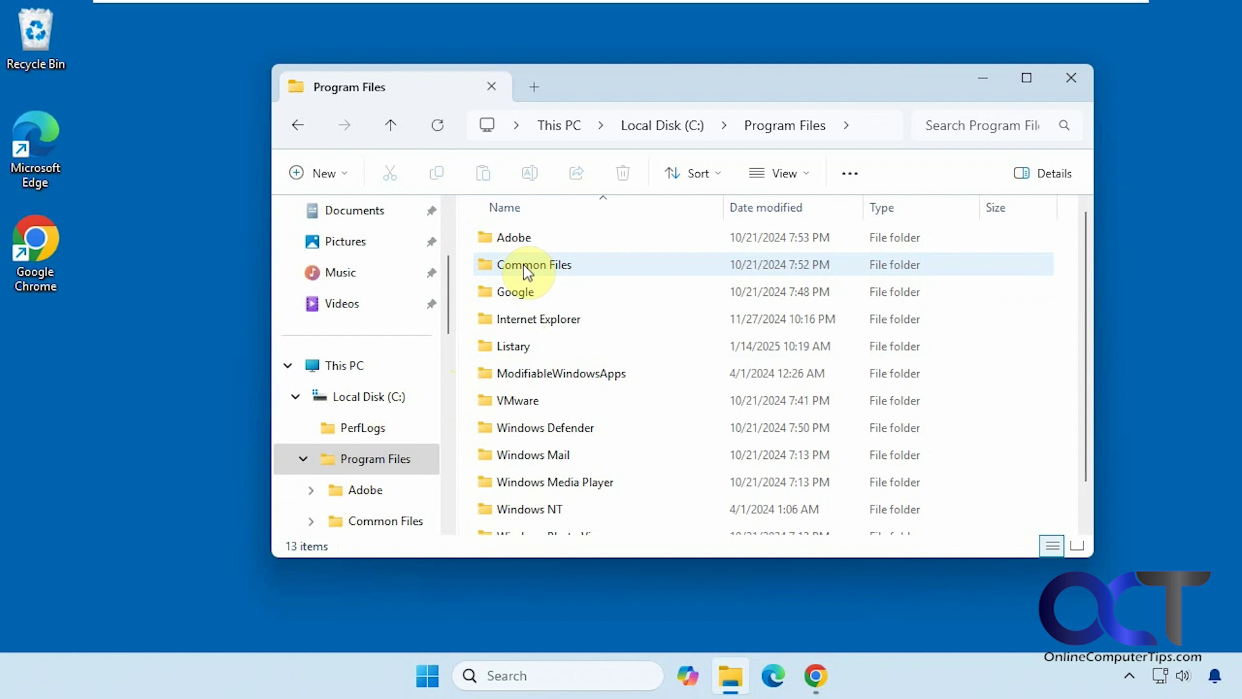
pyautogui.doubleClick(524, 240)
pyautogui.click(524, 244)
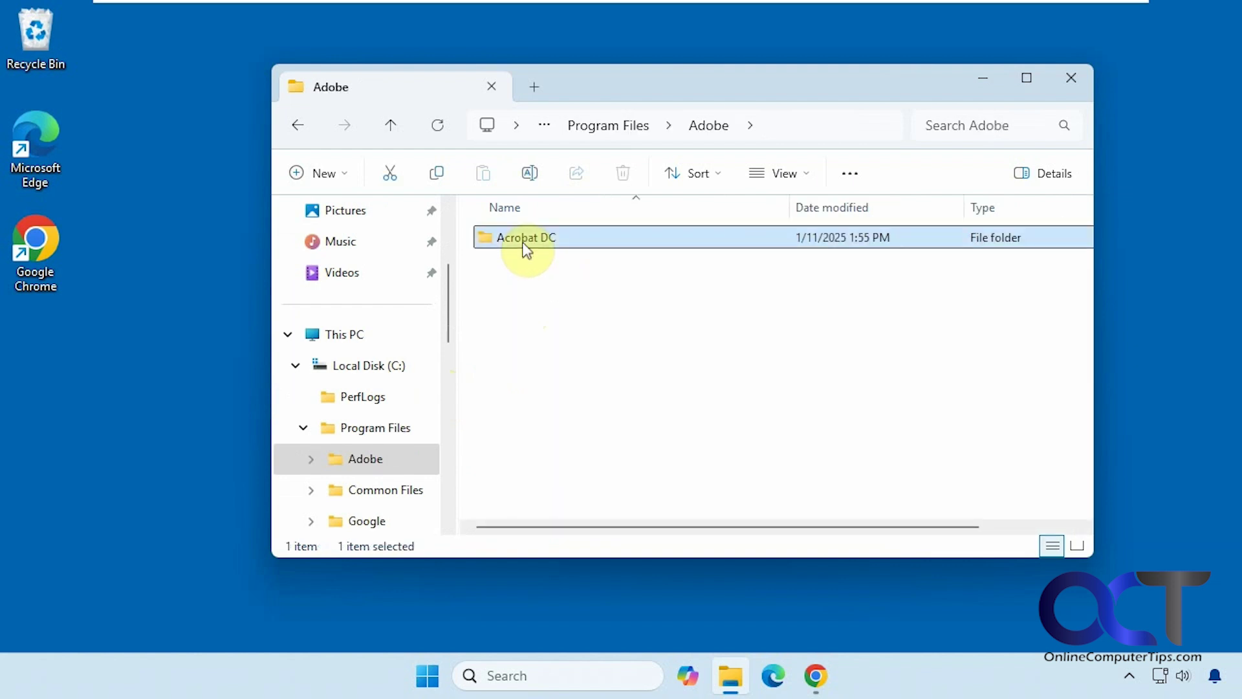
pyautogui.doubleClick(524, 239)
pyautogui.doubleClick(523, 244)
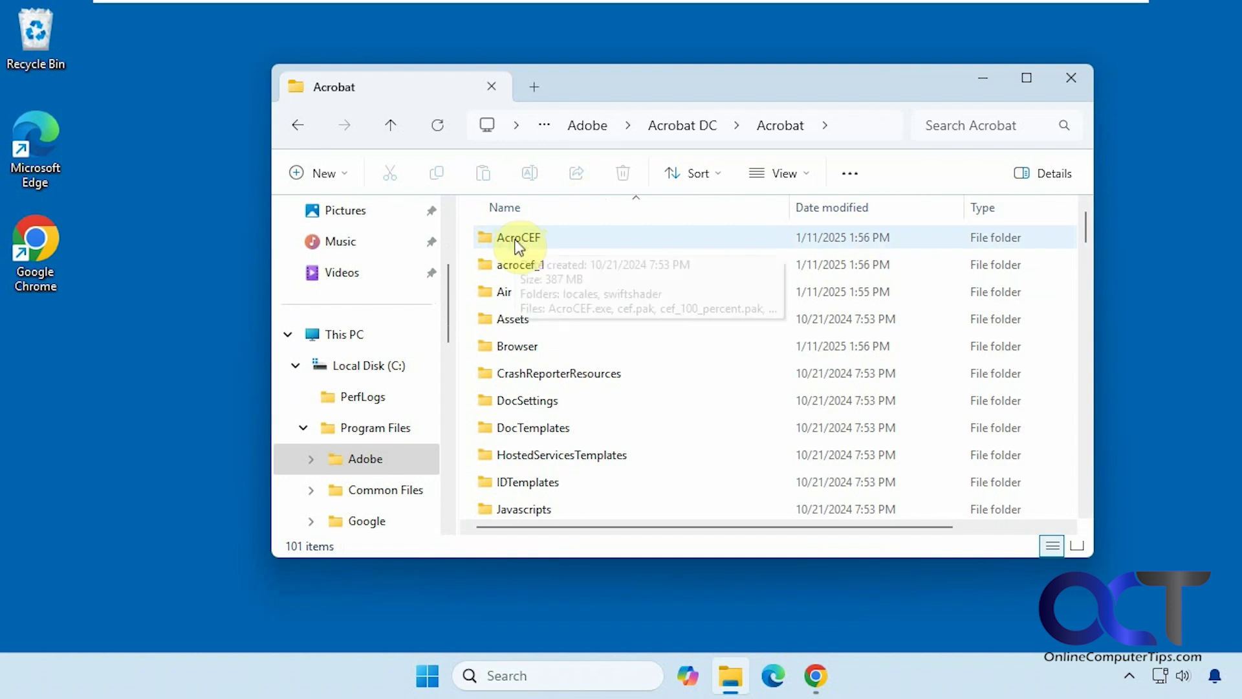
pyautogui.doubleClick(518, 240)
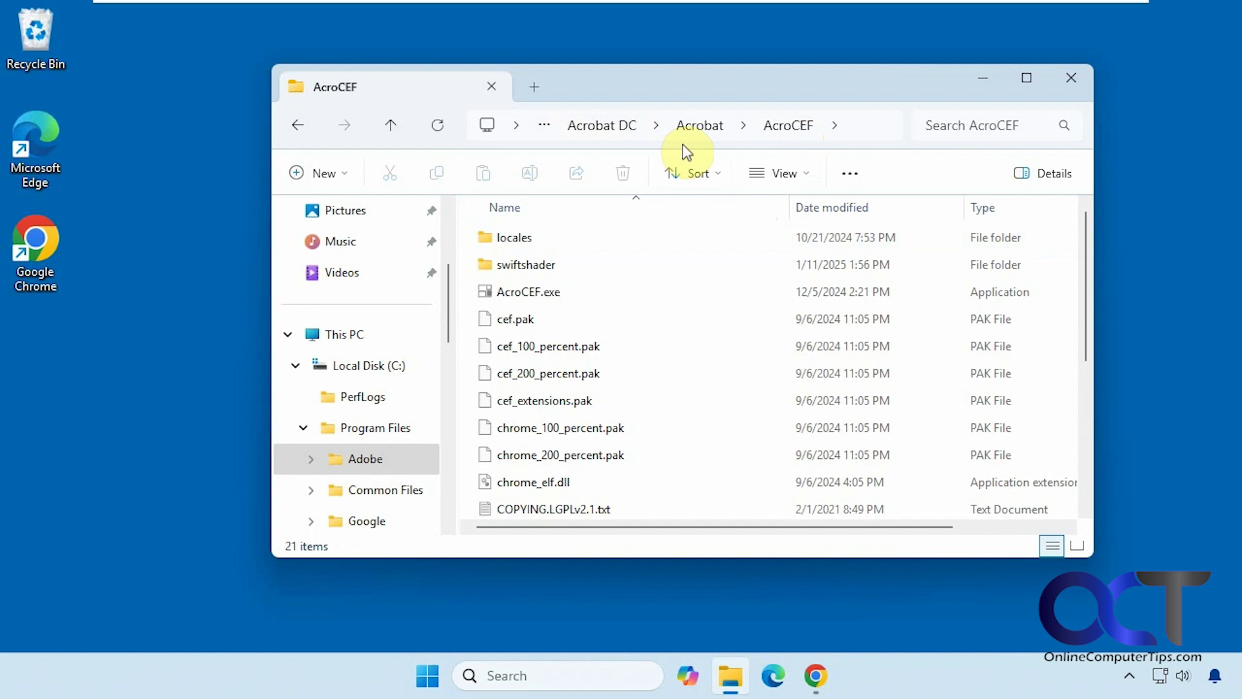
# Go up to Acrobat DC, then reopen Acrobat and AcroCEF.
pyautogui.click(593, 127)
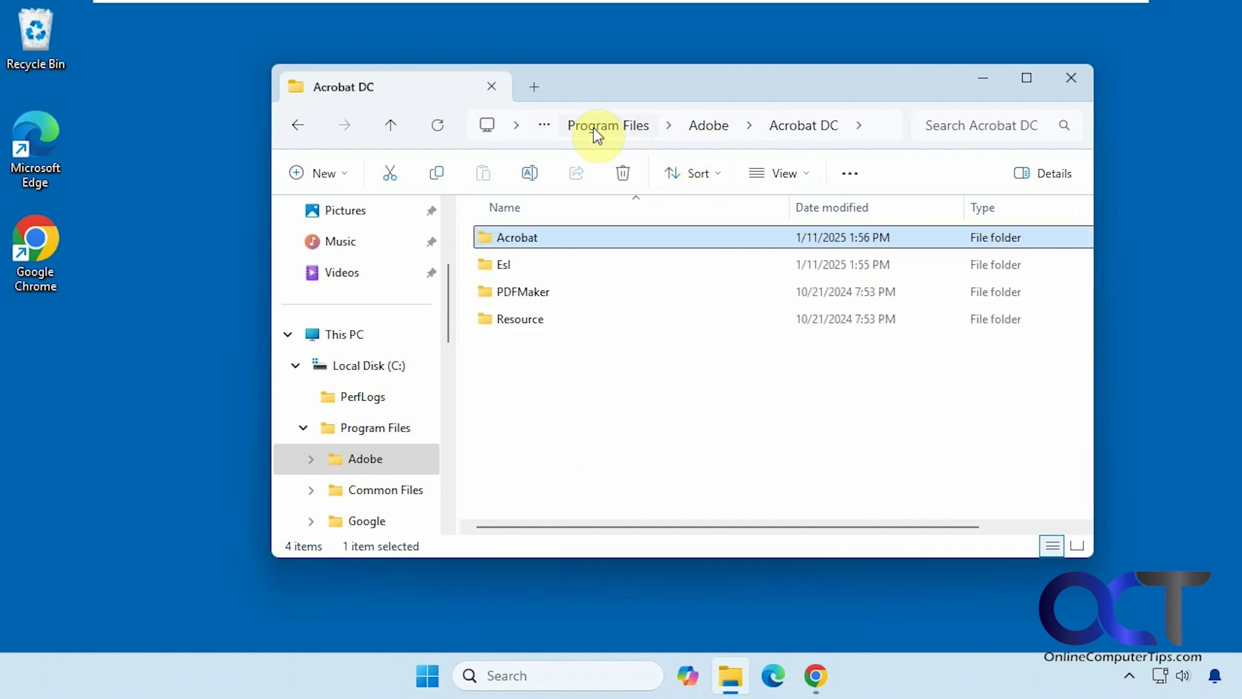
pyautogui.doubleClick(520, 240)
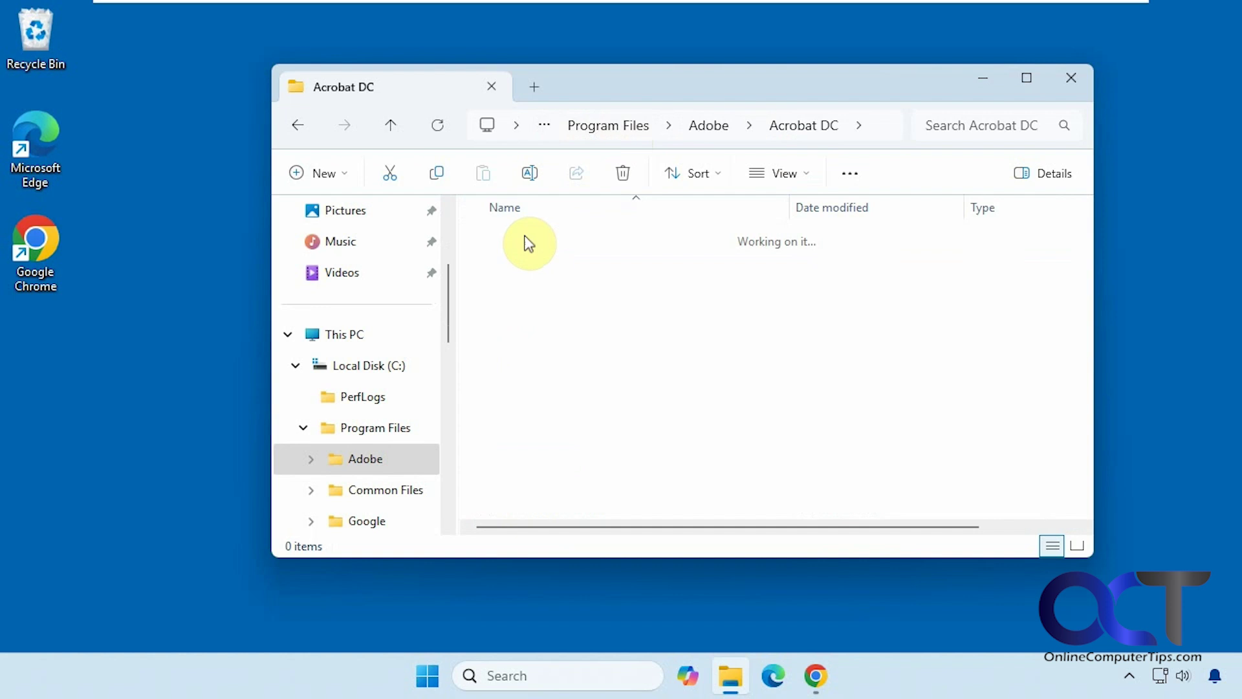
pyautogui.doubleClick(525, 238)
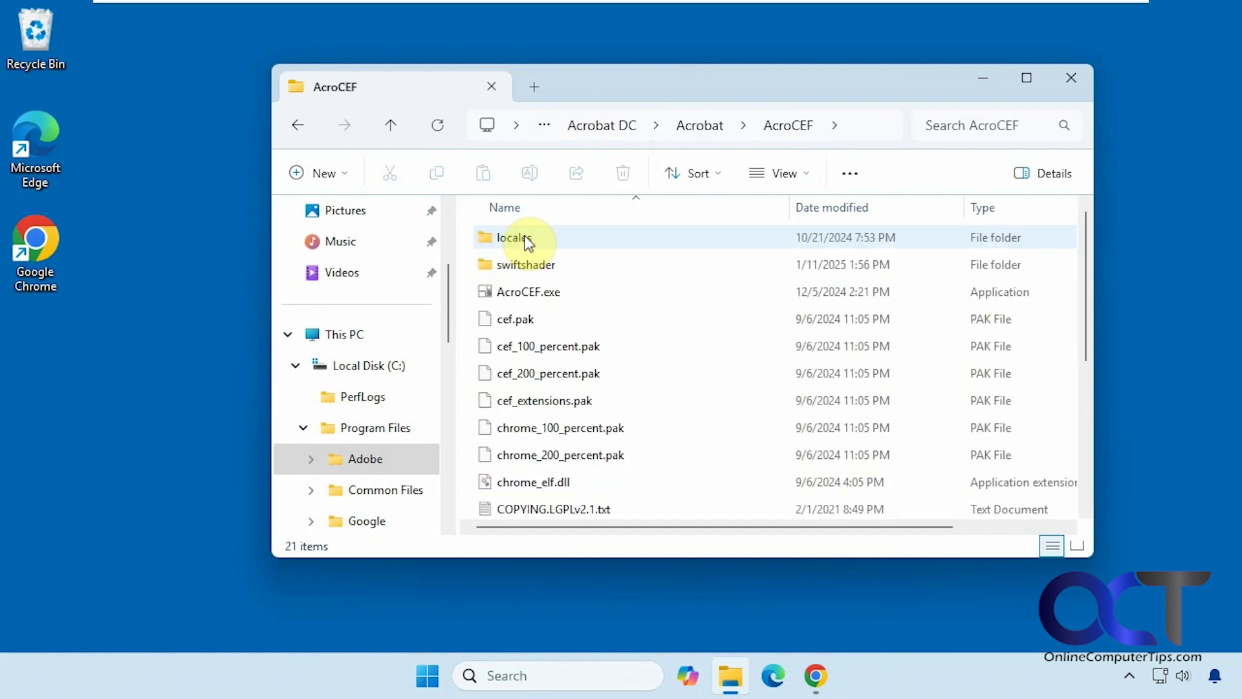
# Show the full path C:\Program Files\Adobe\Acrobat DC\Acrobat\AcroCEF, then go back and forward again.
pyautogui.click(880, 132)
pyautogui.click(841, 125)
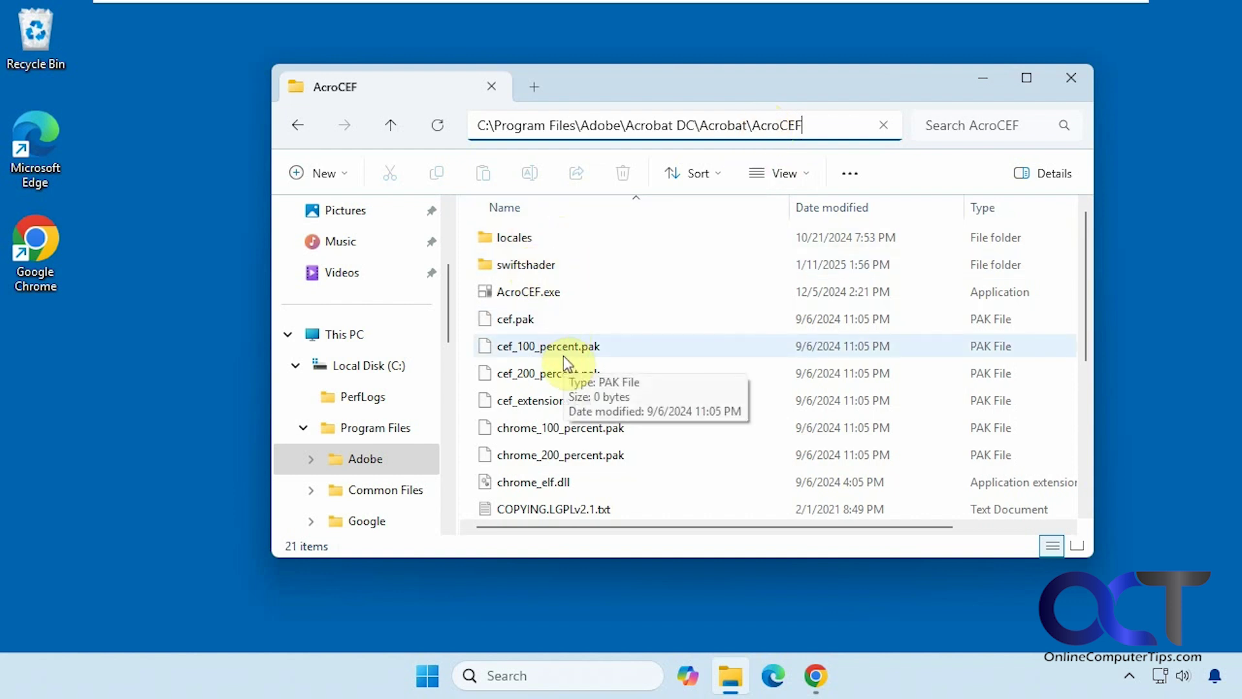
pyautogui.click(299, 130)
pyautogui.click(343, 126)
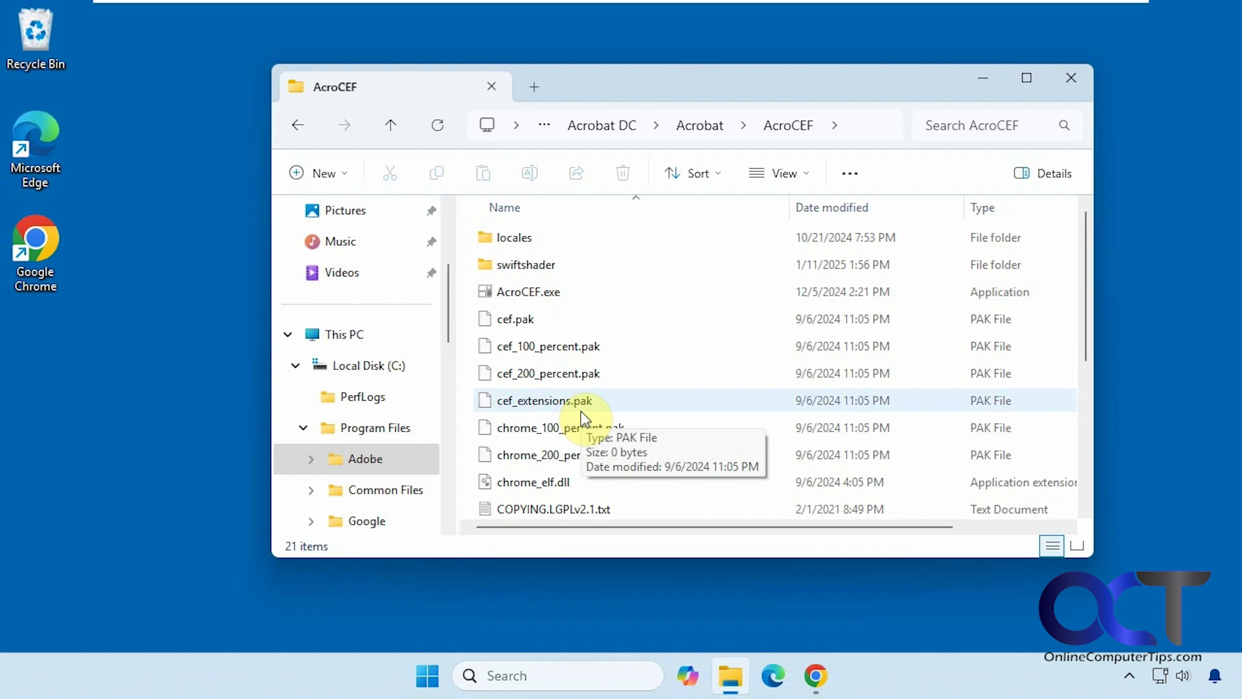
# Collapse Local Disk (C:), open Data (E:) and expand its Backup folder in the tree.
pyautogui.click(296, 367)
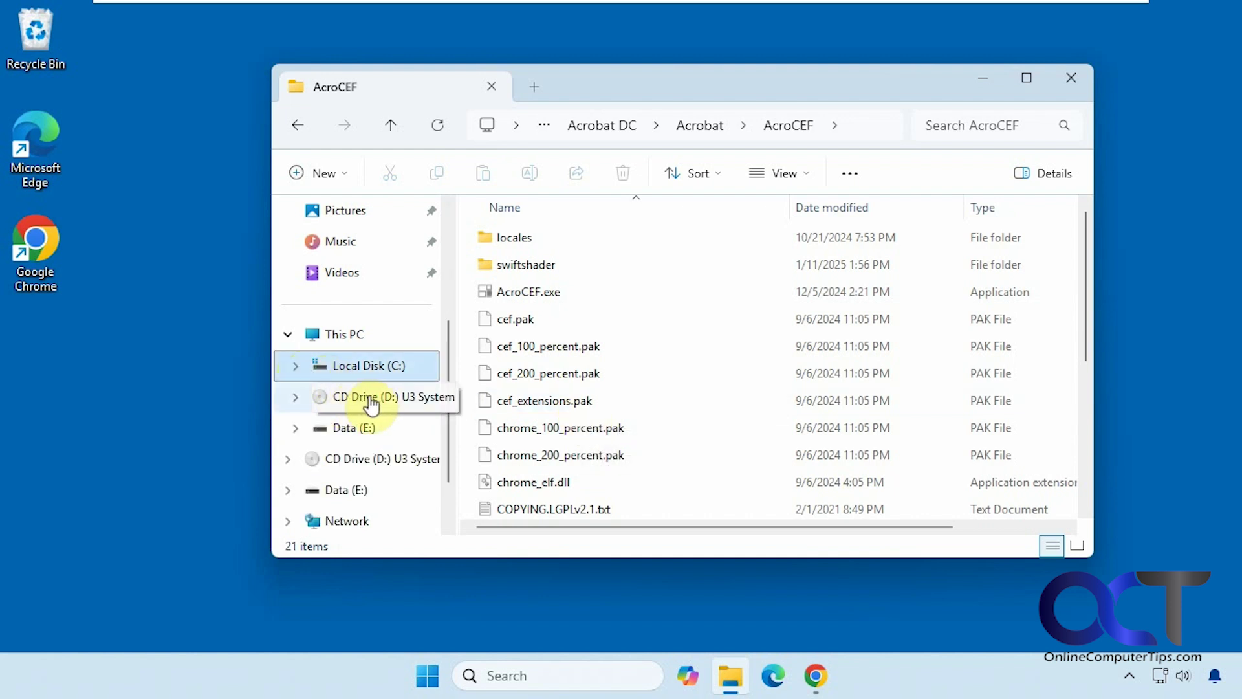
pyautogui.click(361, 430)
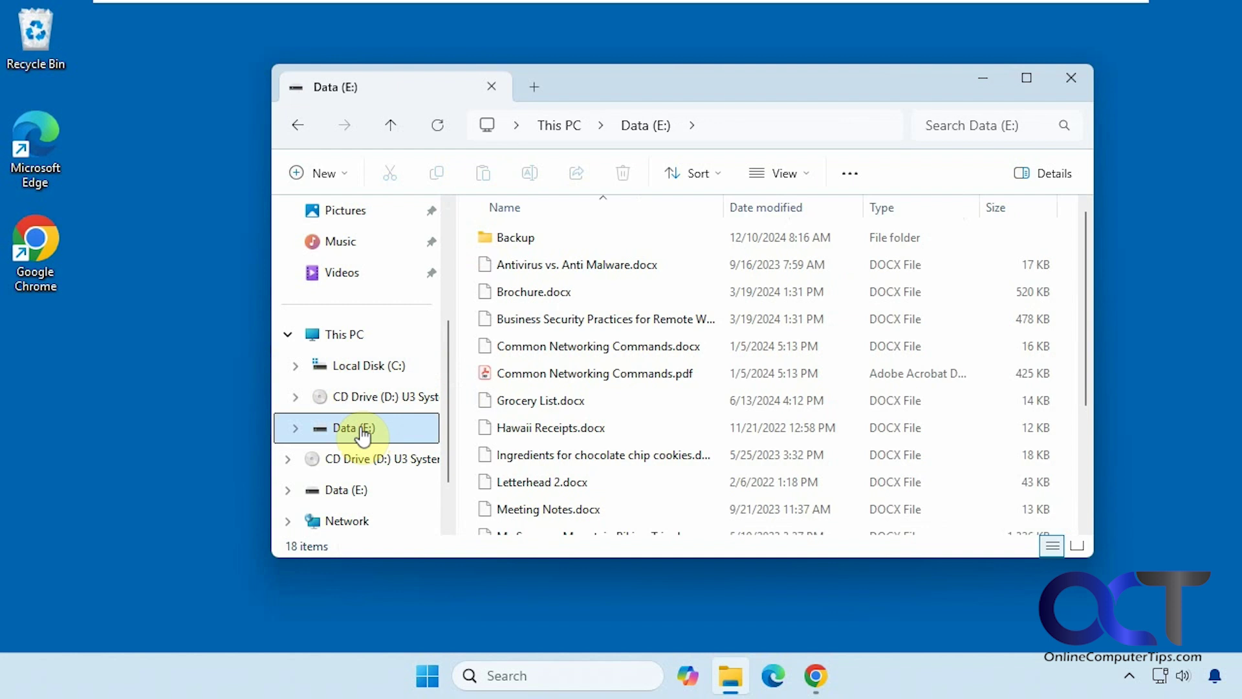
pyautogui.click(296, 427)
pyautogui.click(303, 461)
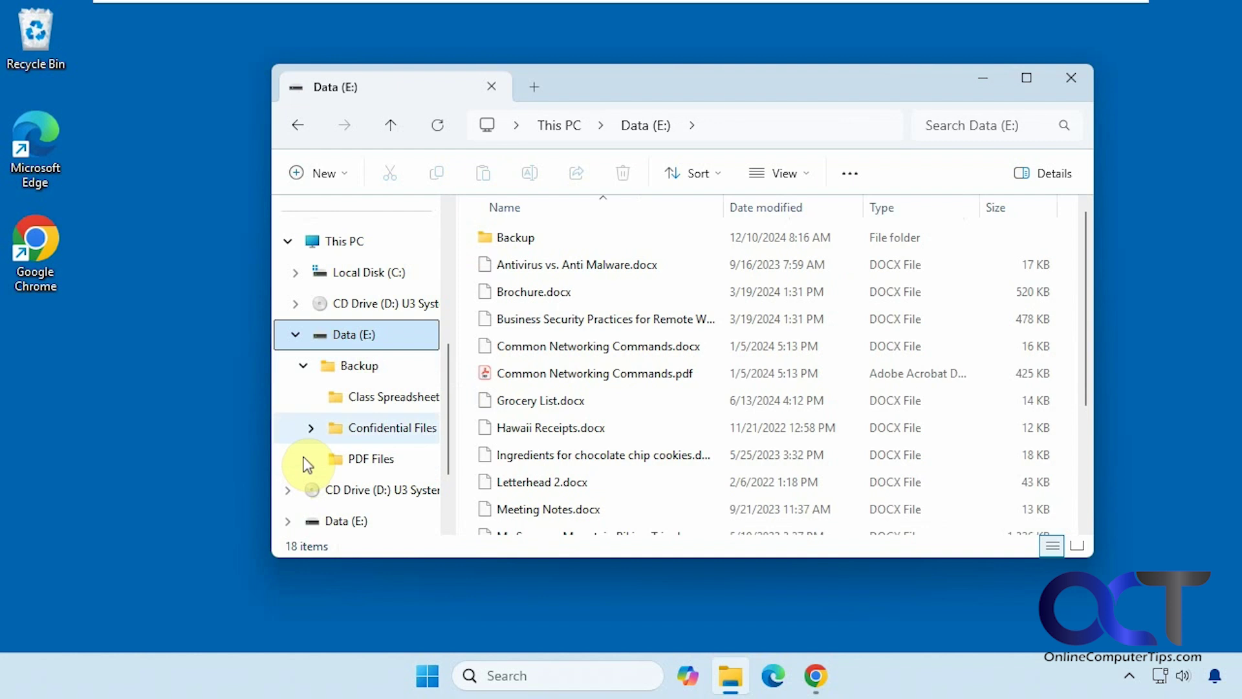
pyautogui.click(296, 342)
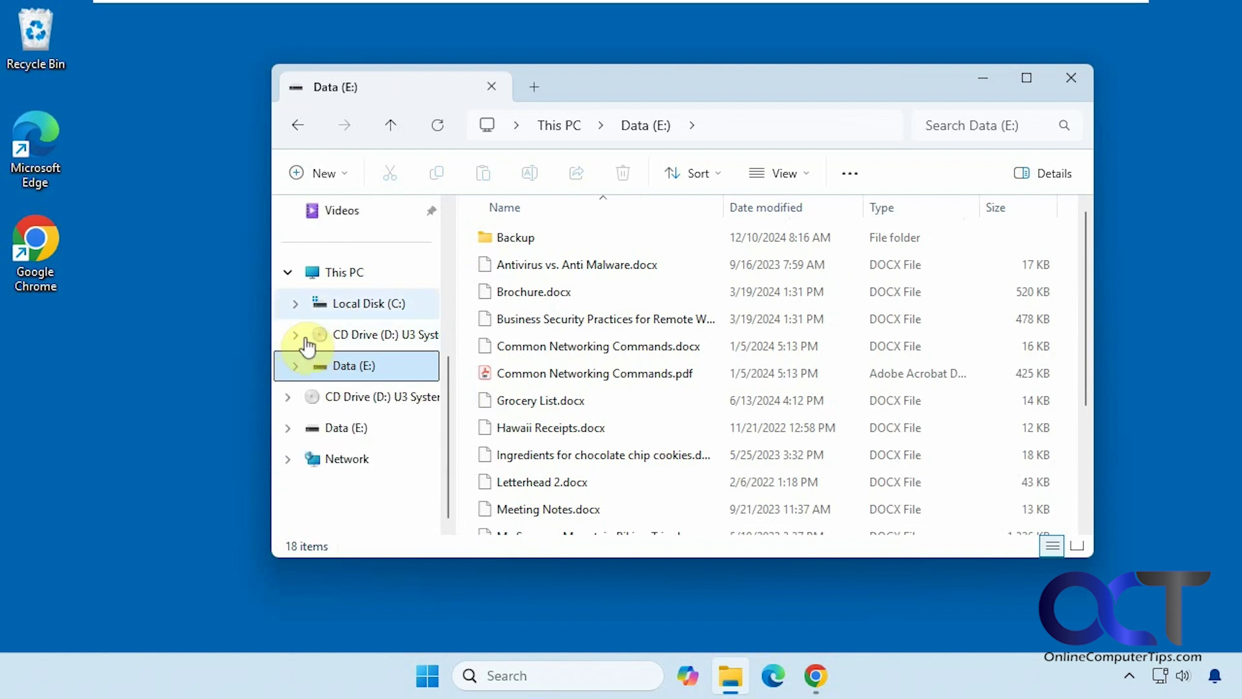
# View This PC with Data (E:) selected, then return to the Home page.
pyautogui.click(352, 274)
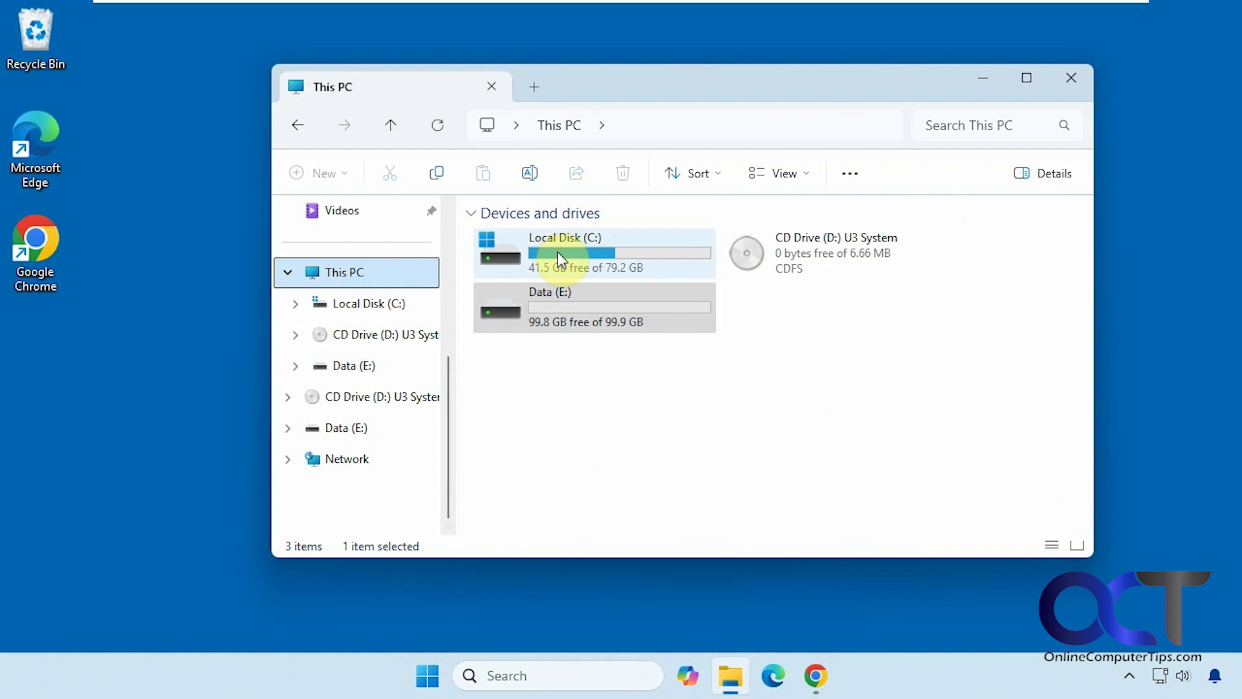
pyautogui.click(589, 324)
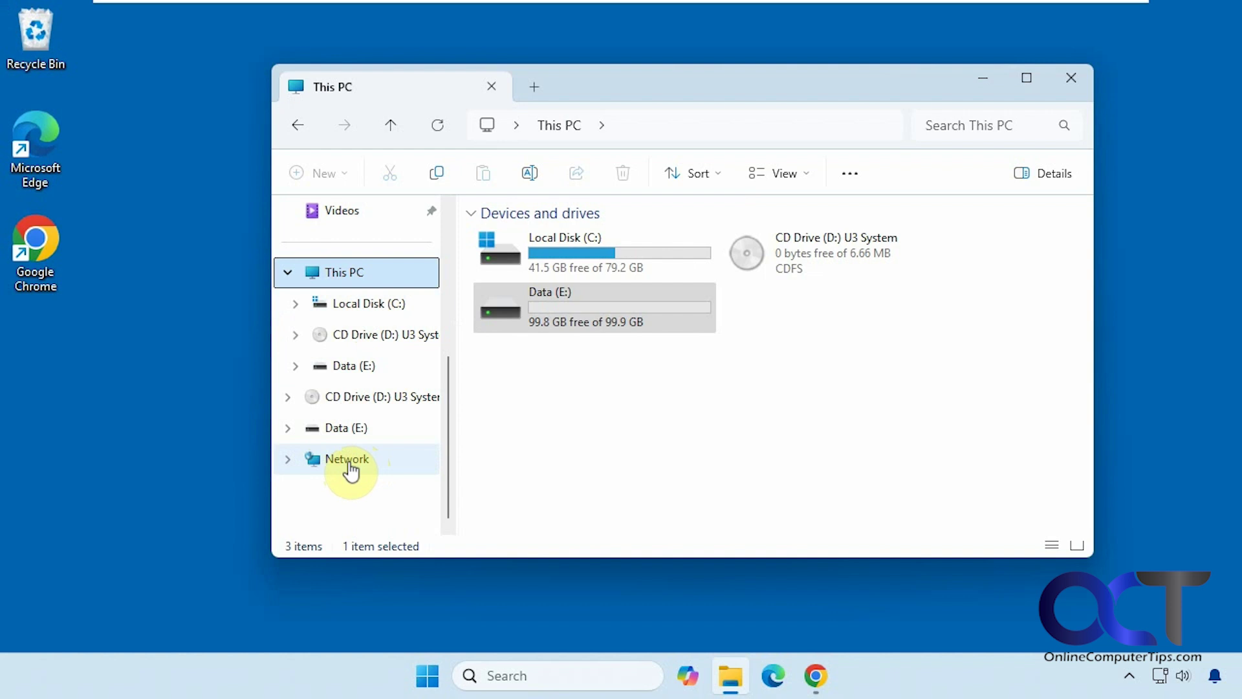
pyautogui.scroll(4, 448, 408)
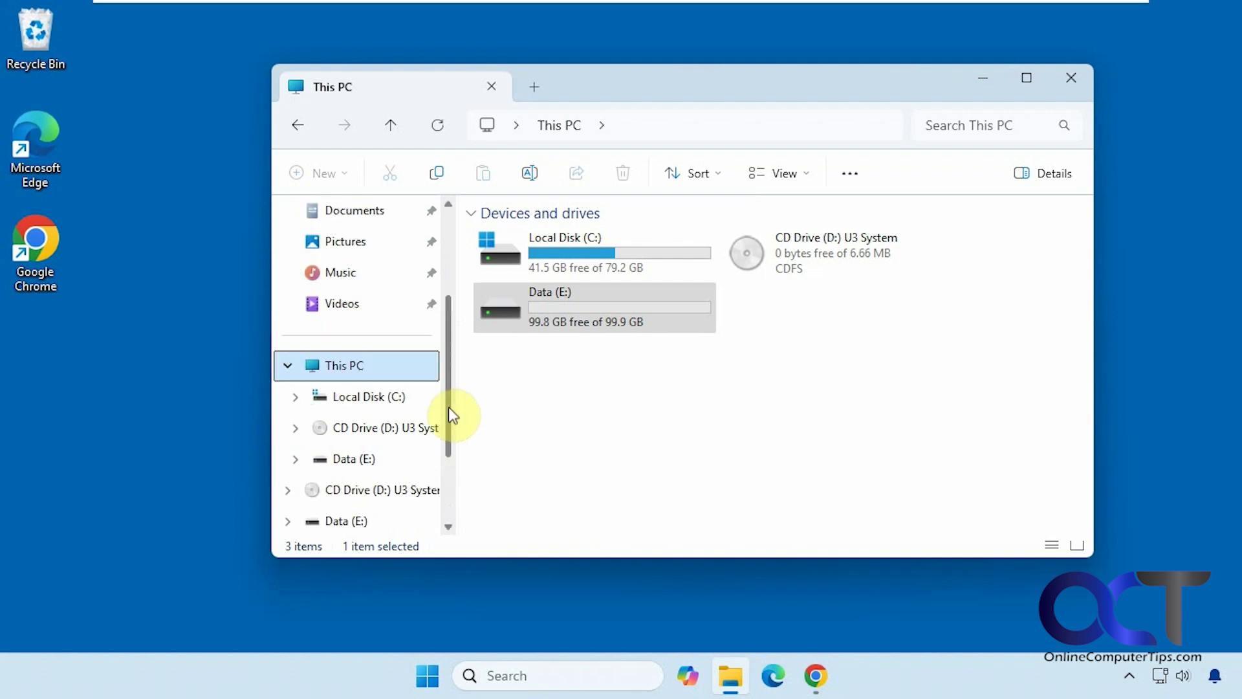
pyautogui.click(349, 218)
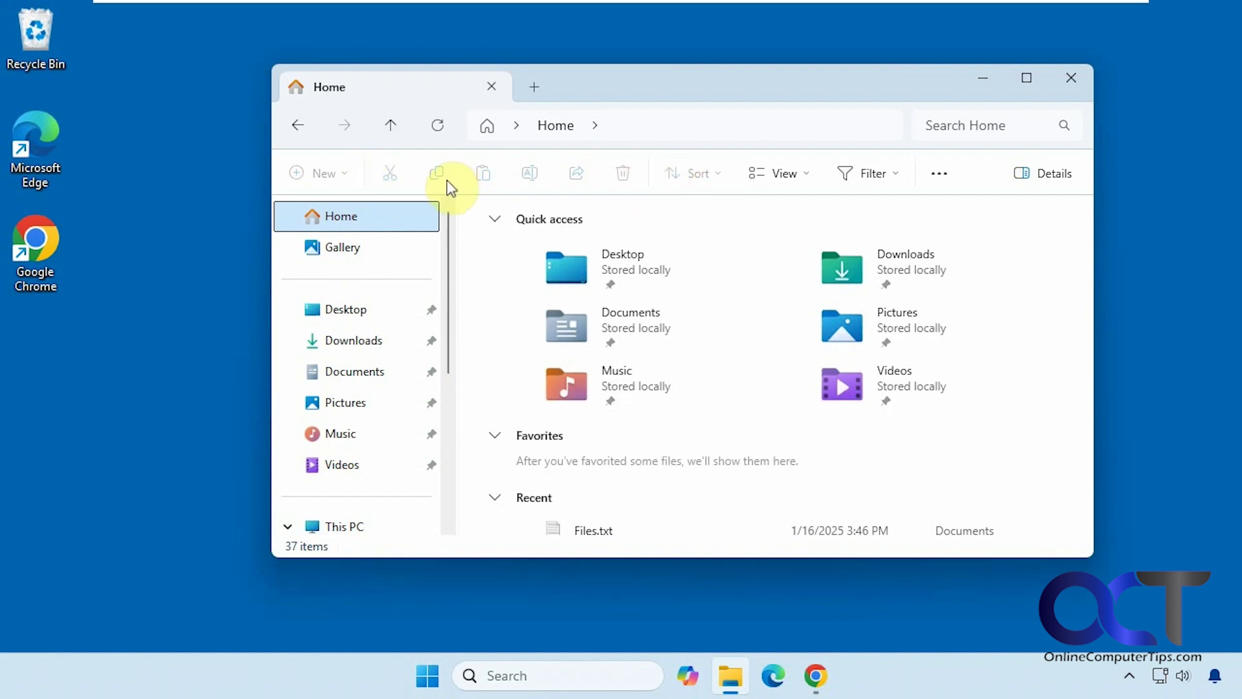
# Open Documents and look through the Sort and View menus without changing anything.
pyautogui.click(355, 370)
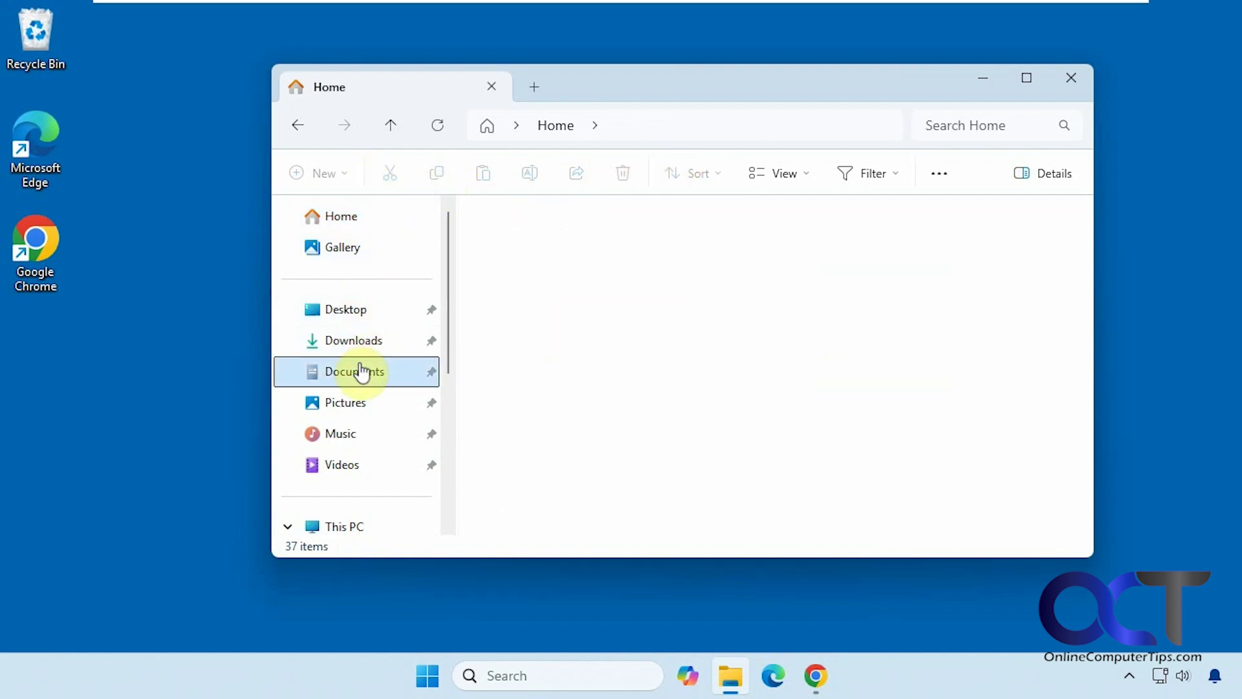
pyautogui.click(512, 345)
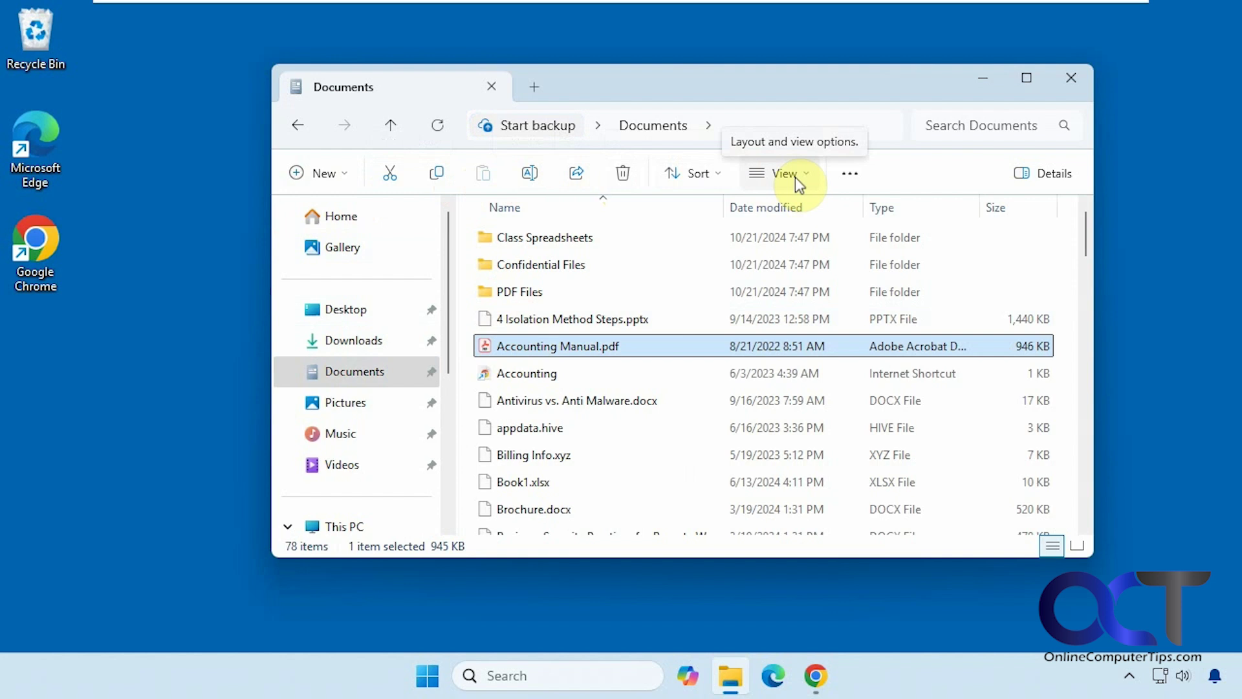
pyautogui.click(719, 179)
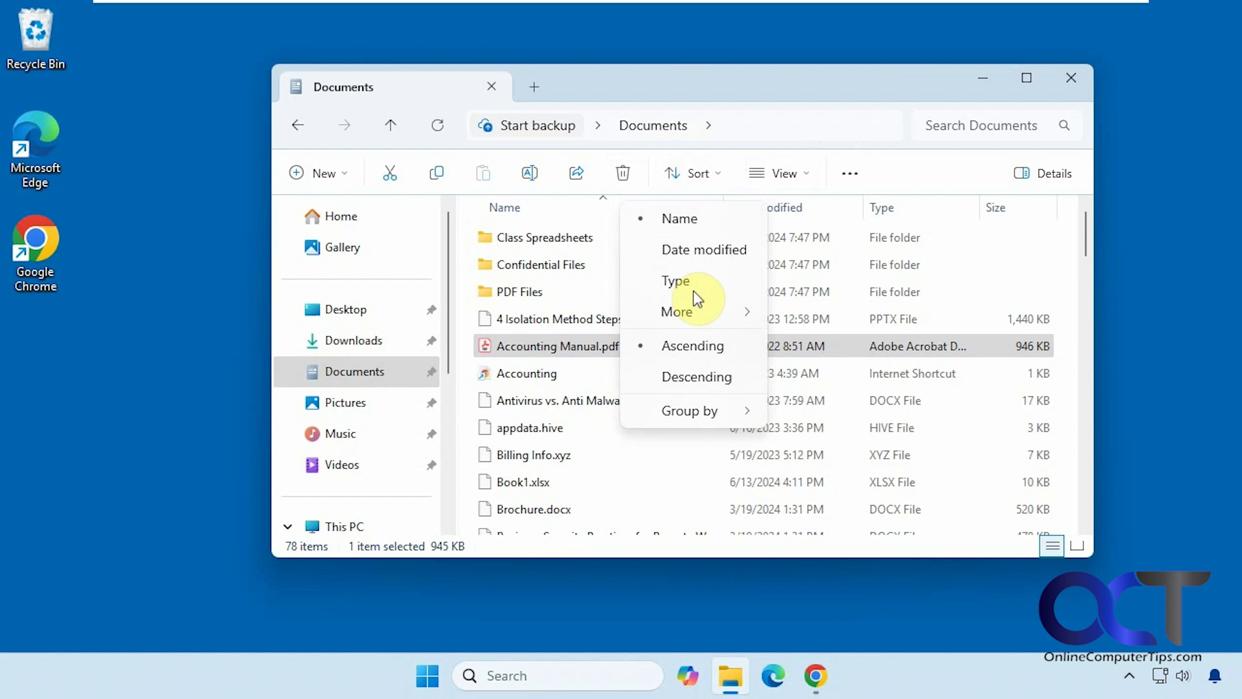
pyautogui.moveTo(692, 409)
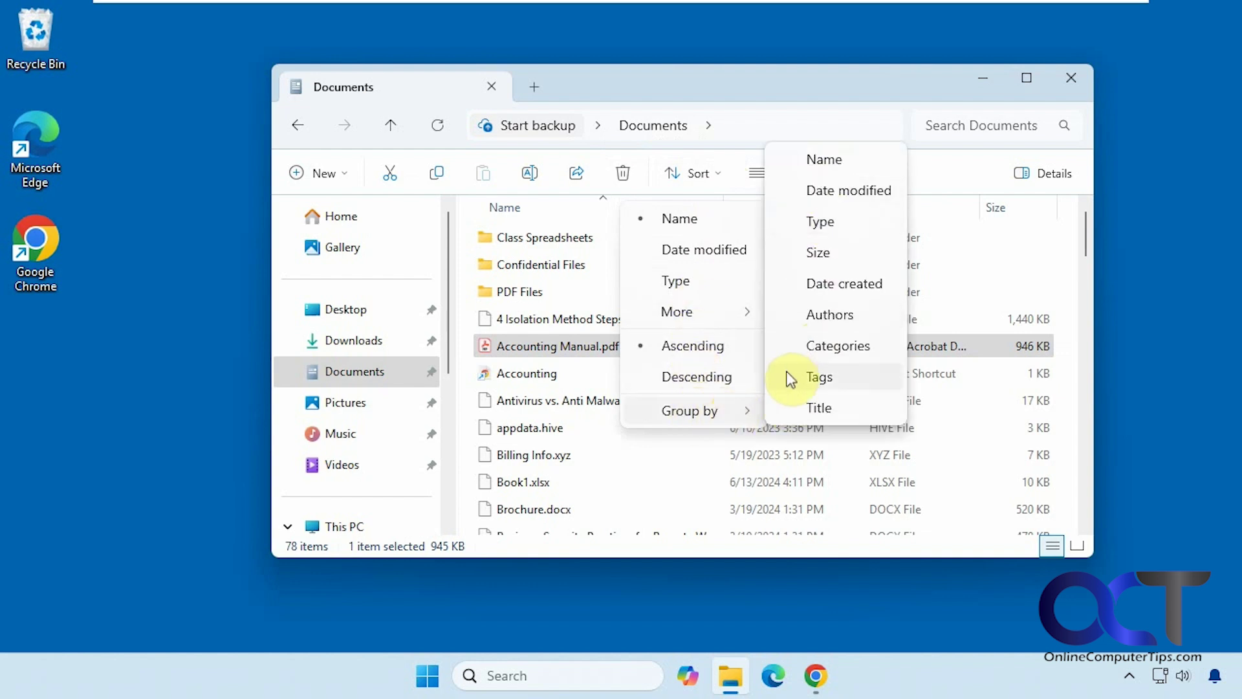
pyautogui.click(747, 93)
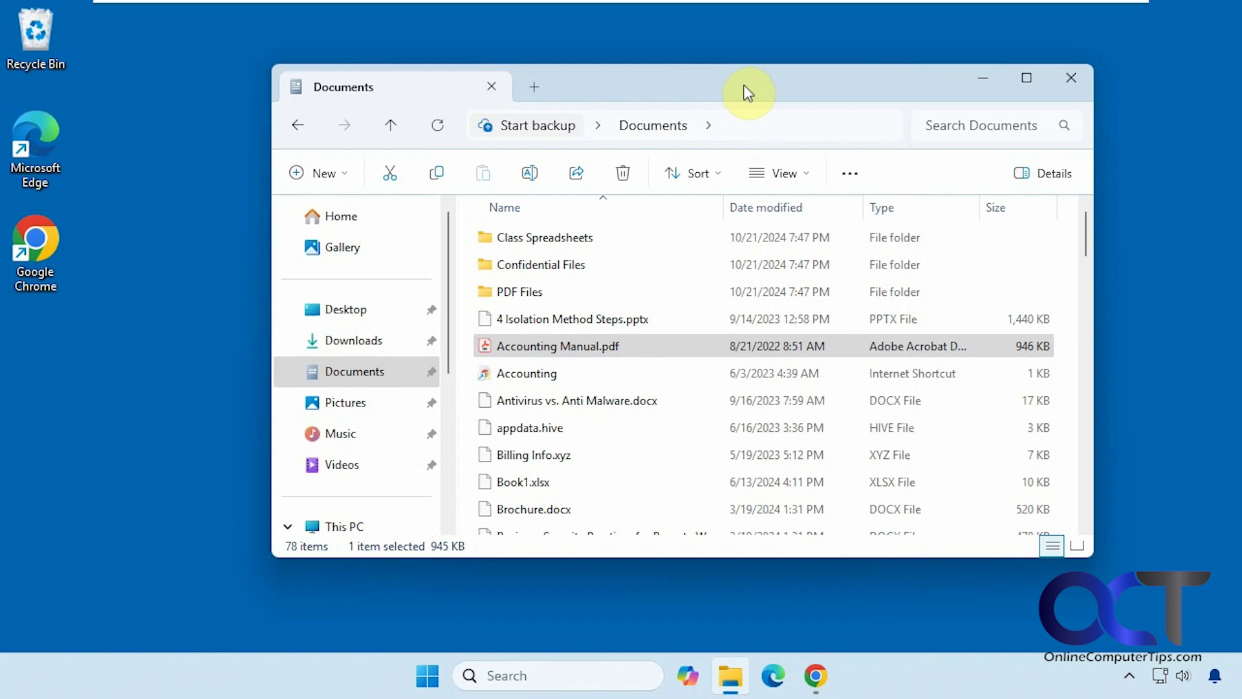
pyautogui.click(808, 176)
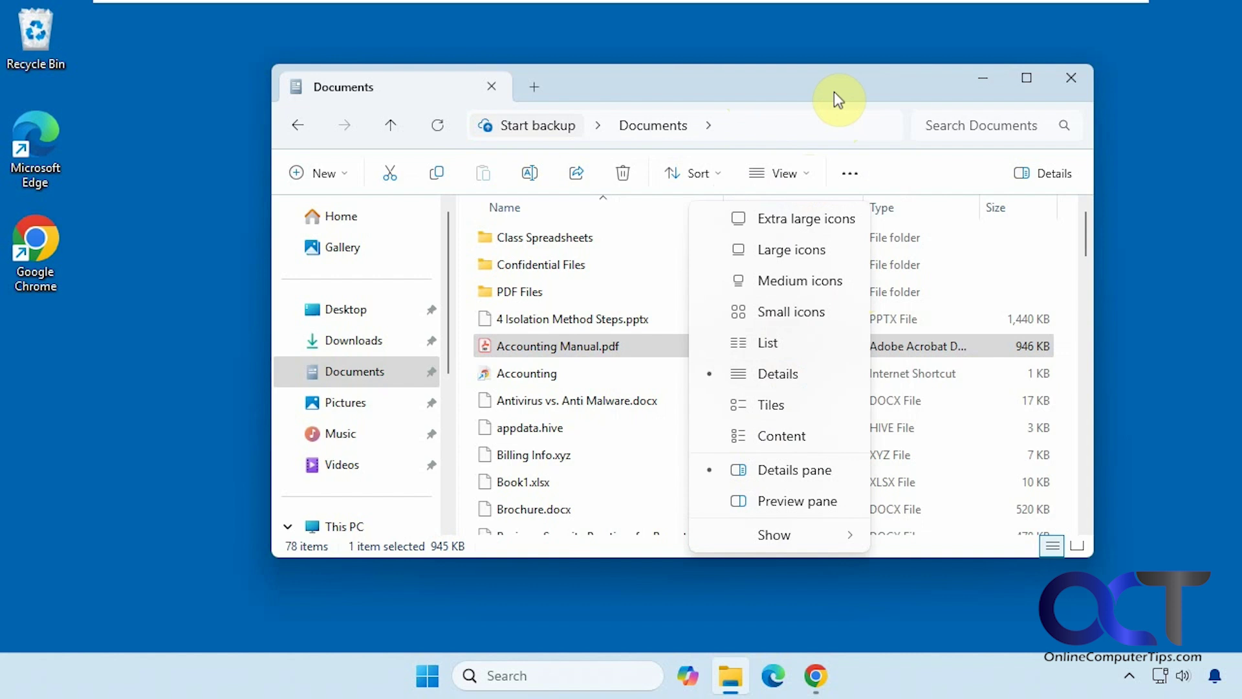
pyautogui.hotkey('alt', 'd')
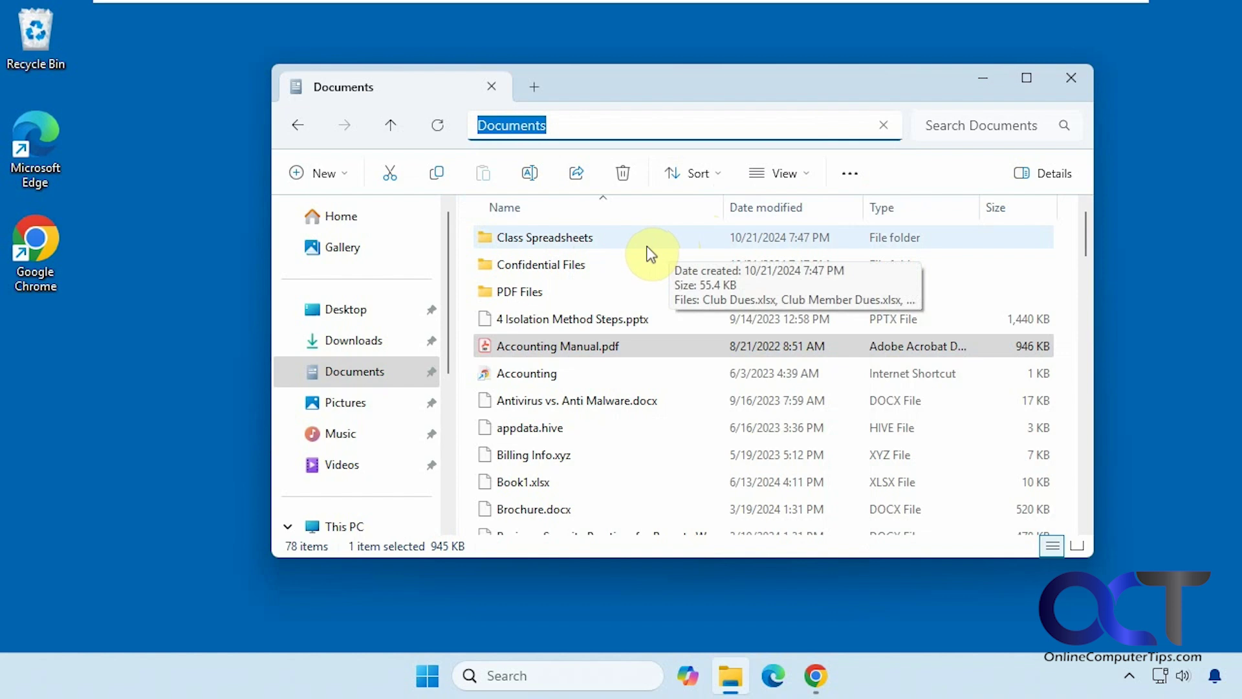
# Sort Documents by Date modified, toggle ascending and descending, then sort by Type.
pyautogui.click(759, 211)
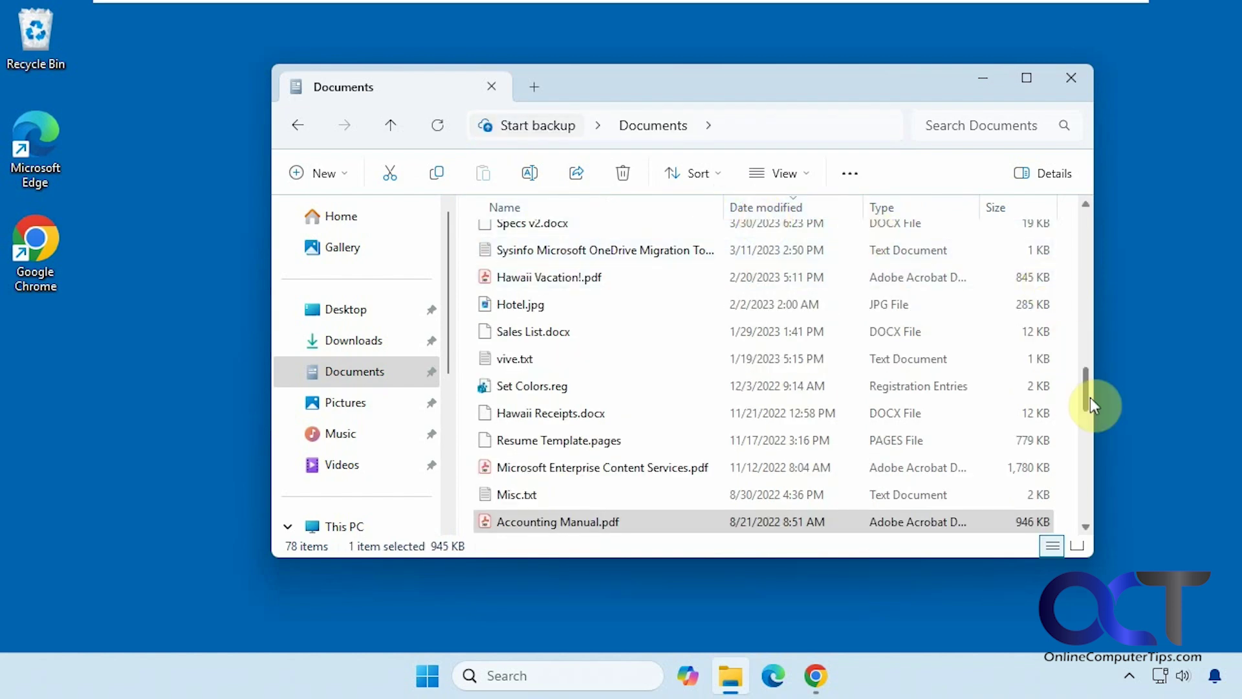
pyautogui.moveTo(1090, 397); pyautogui.dragTo(1085, 215)
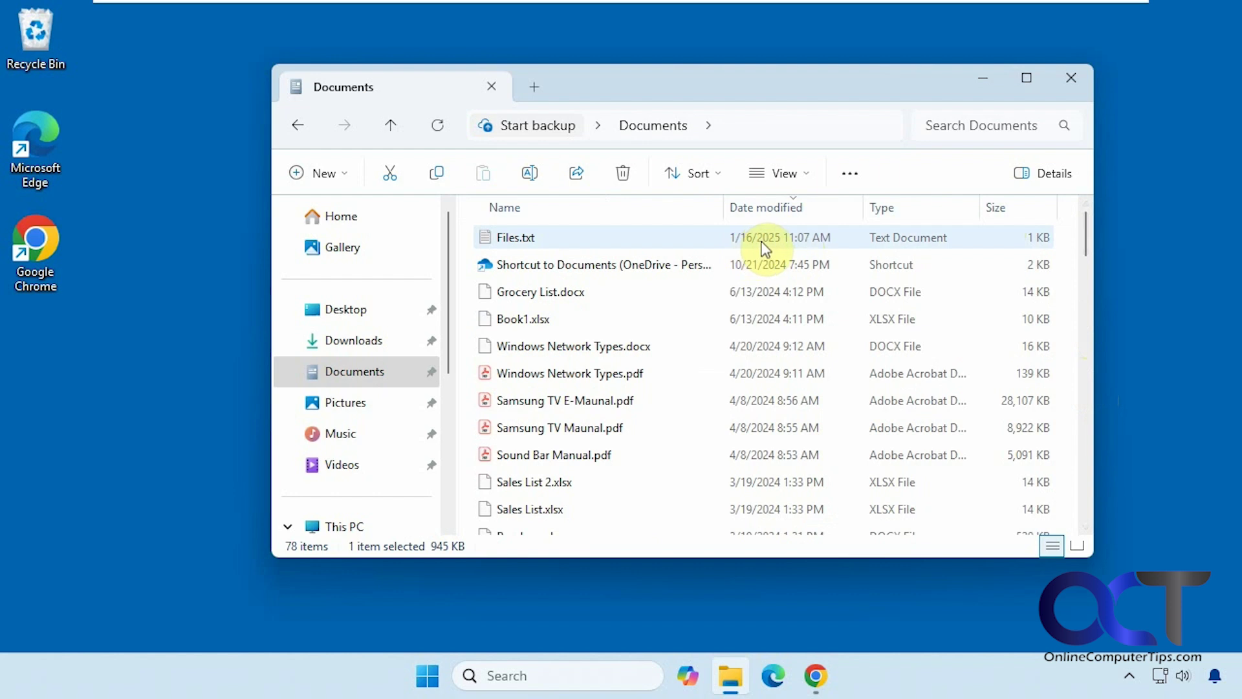
pyautogui.click(768, 211)
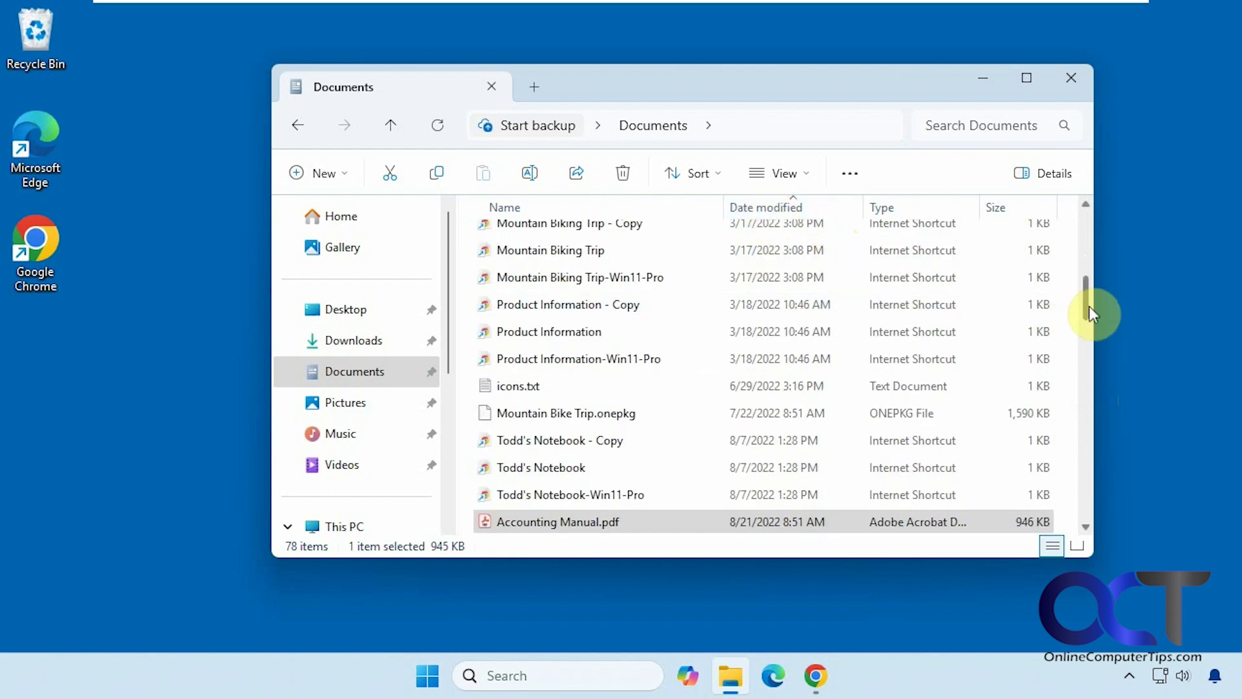
pyautogui.moveTo(1090, 306); pyautogui.dragTo(1089, 251)
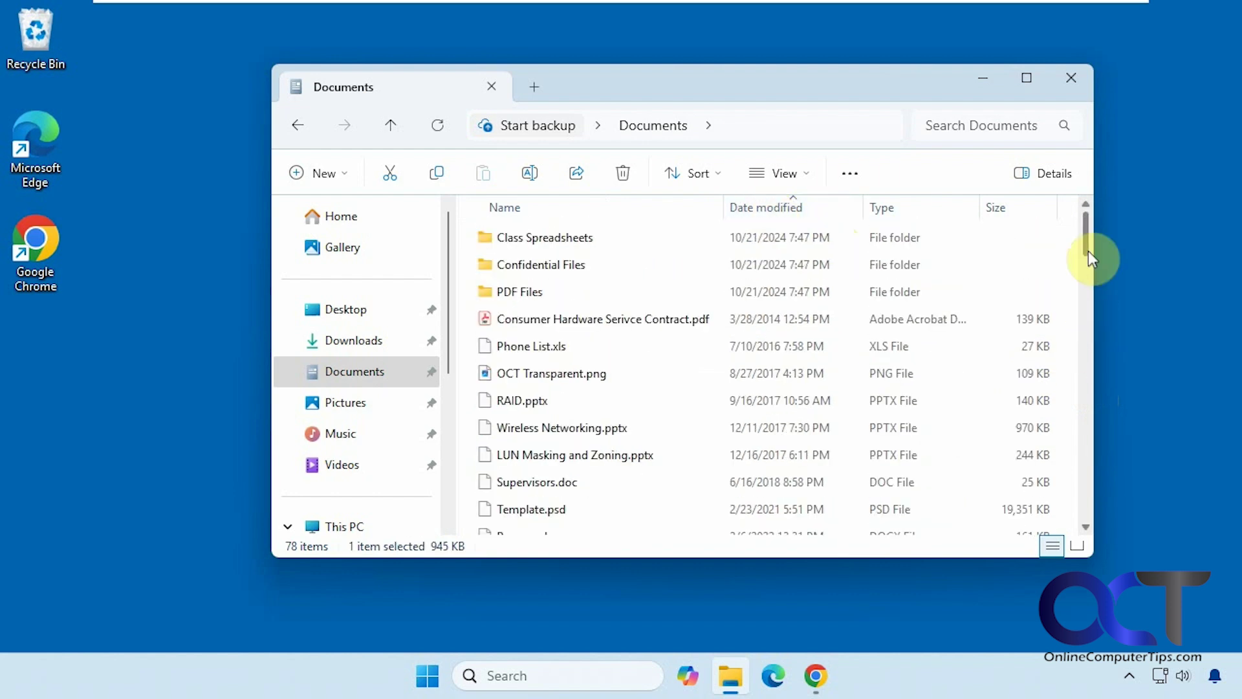
pyautogui.click(771, 211)
pyautogui.click(904, 211)
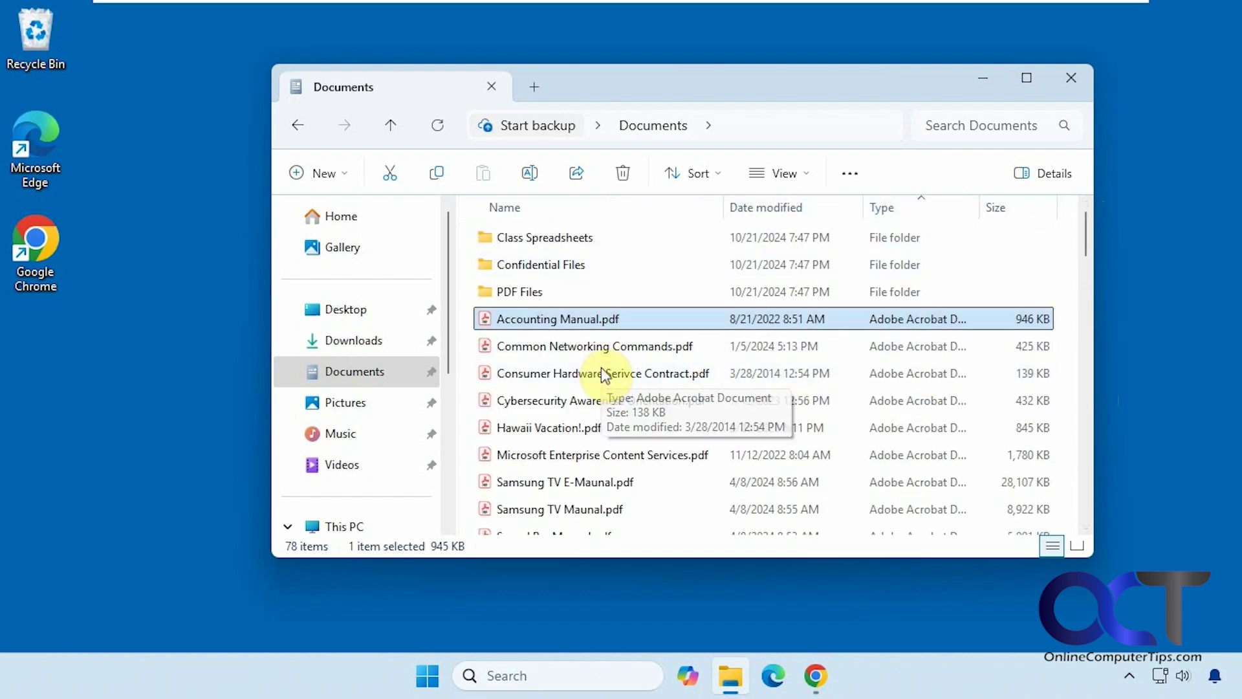
pyautogui.scroll(-3, 602, 478)
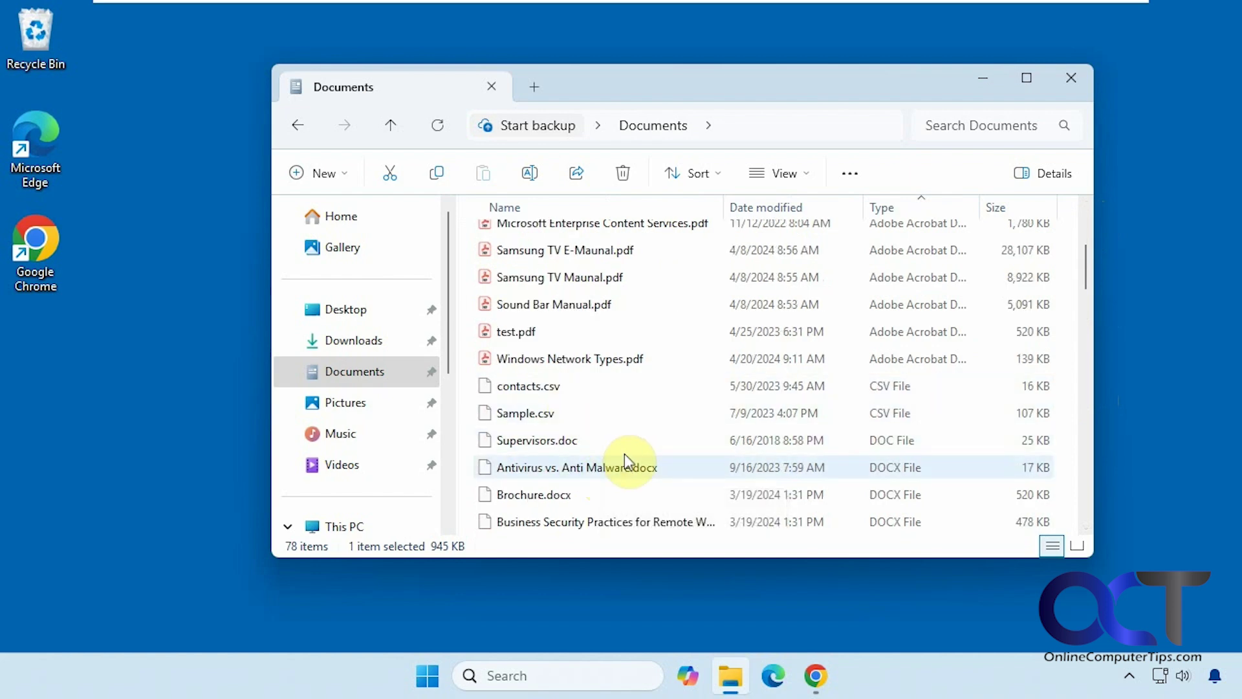
pyautogui.scroll(-1, 627, 464)
pyautogui.scroll(4, 632, 472)
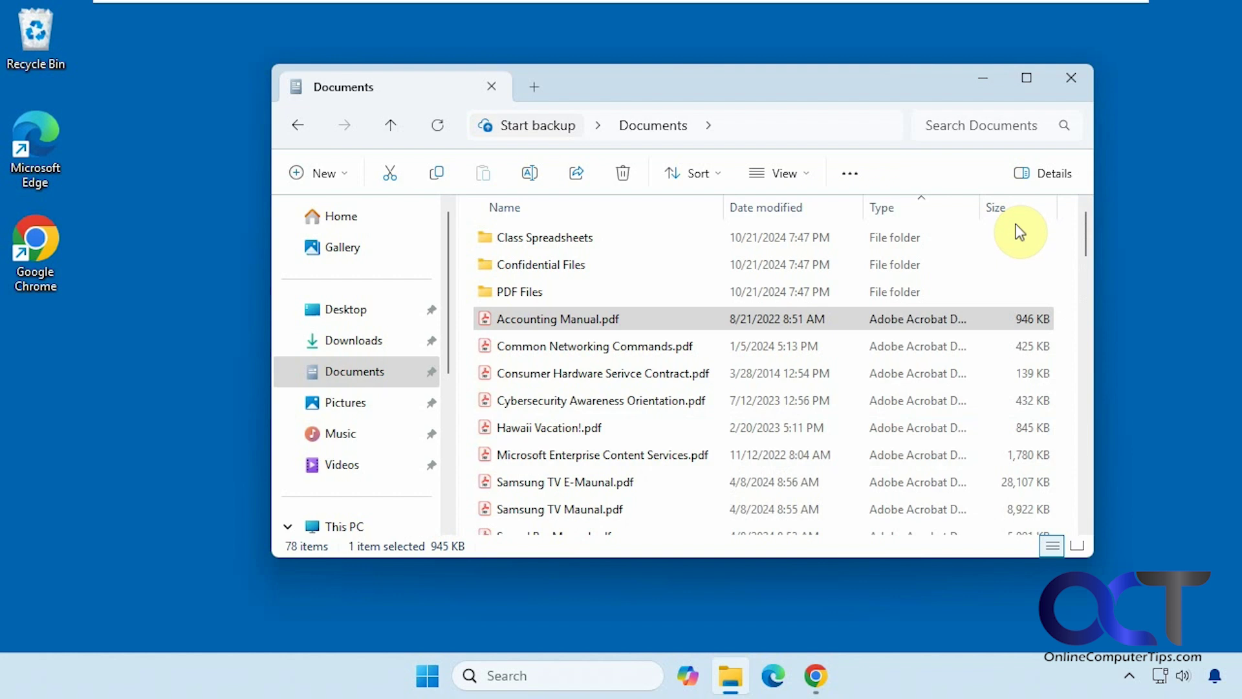
# Open the full column chooser from the header menu and close it unchanged.
pyautogui.rightClick(1069, 216)
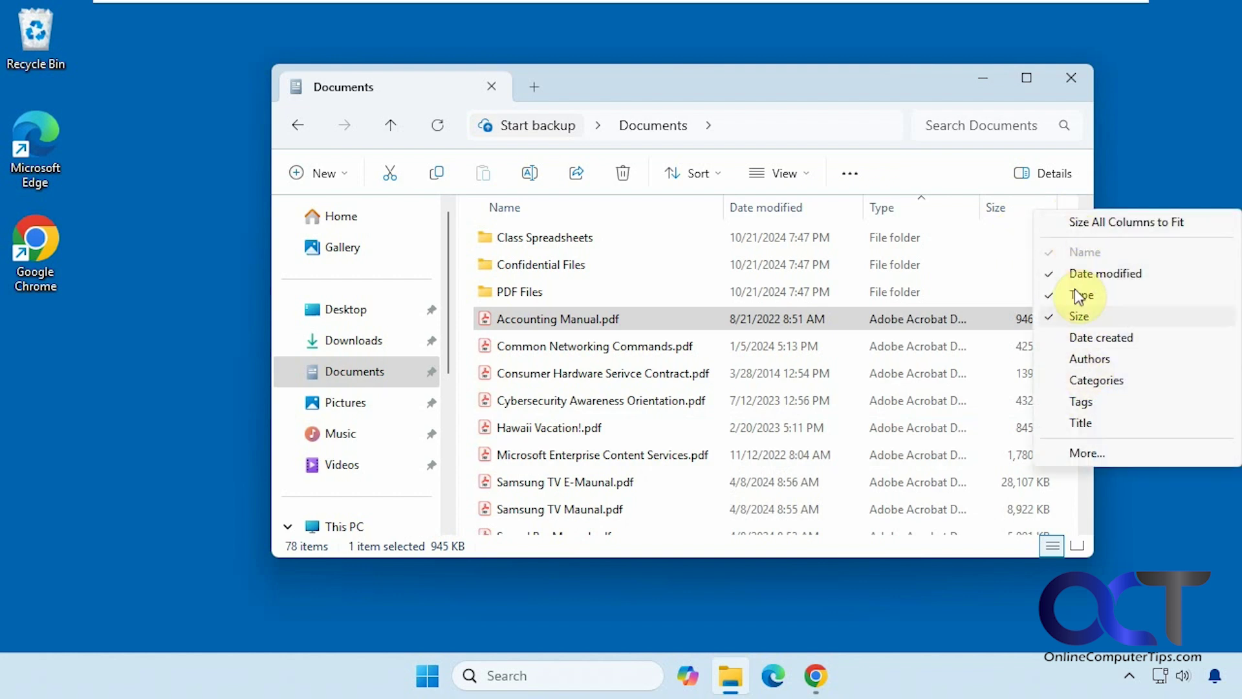
pyautogui.click(1087, 453)
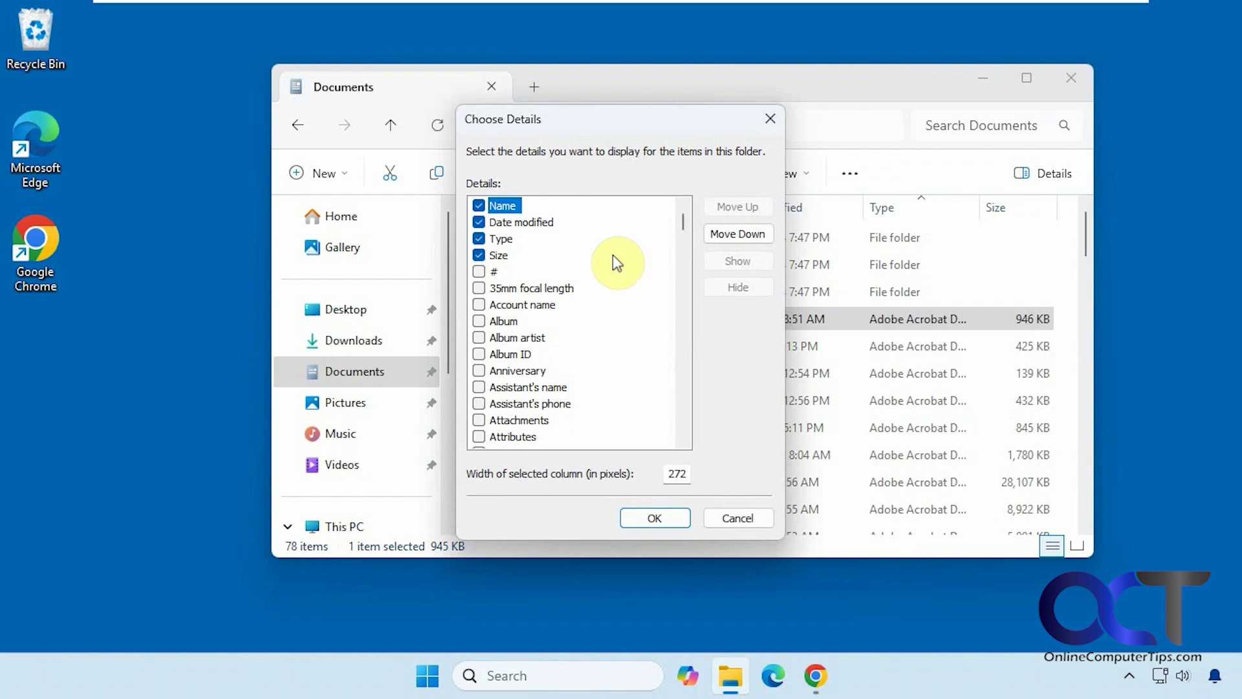
pyautogui.scroll(-2, 573, 297)
pyautogui.scroll(2, 576, 305)
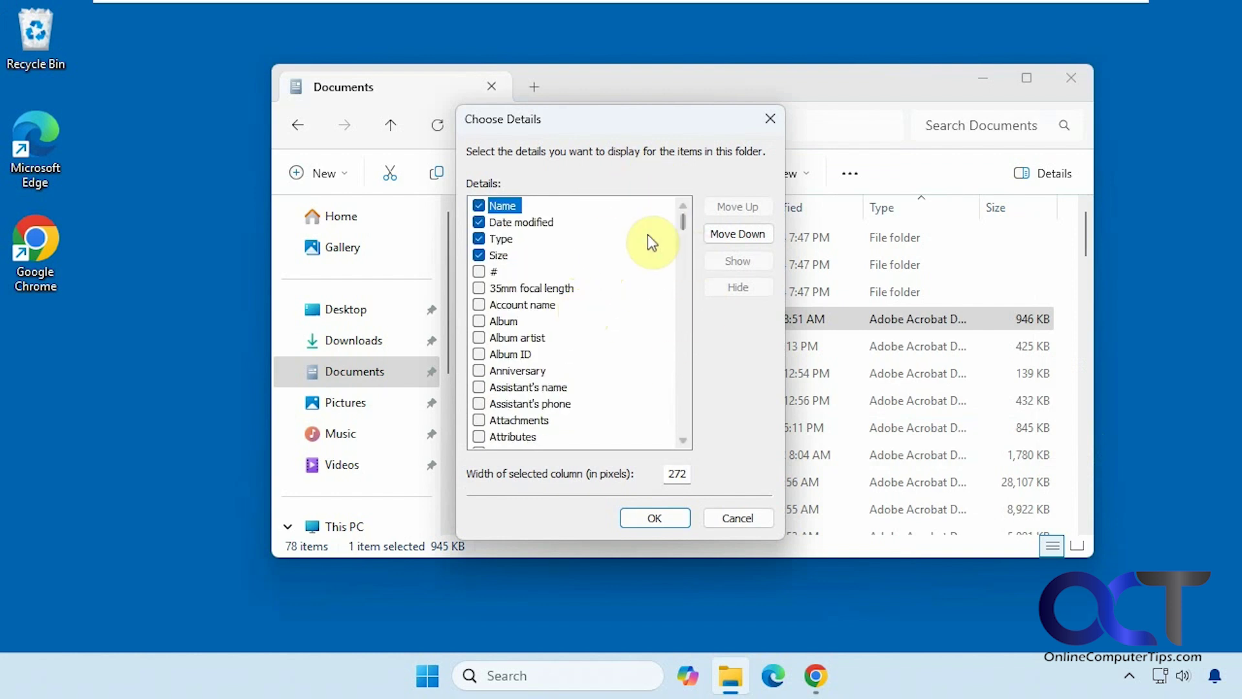
pyautogui.click(733, 516)
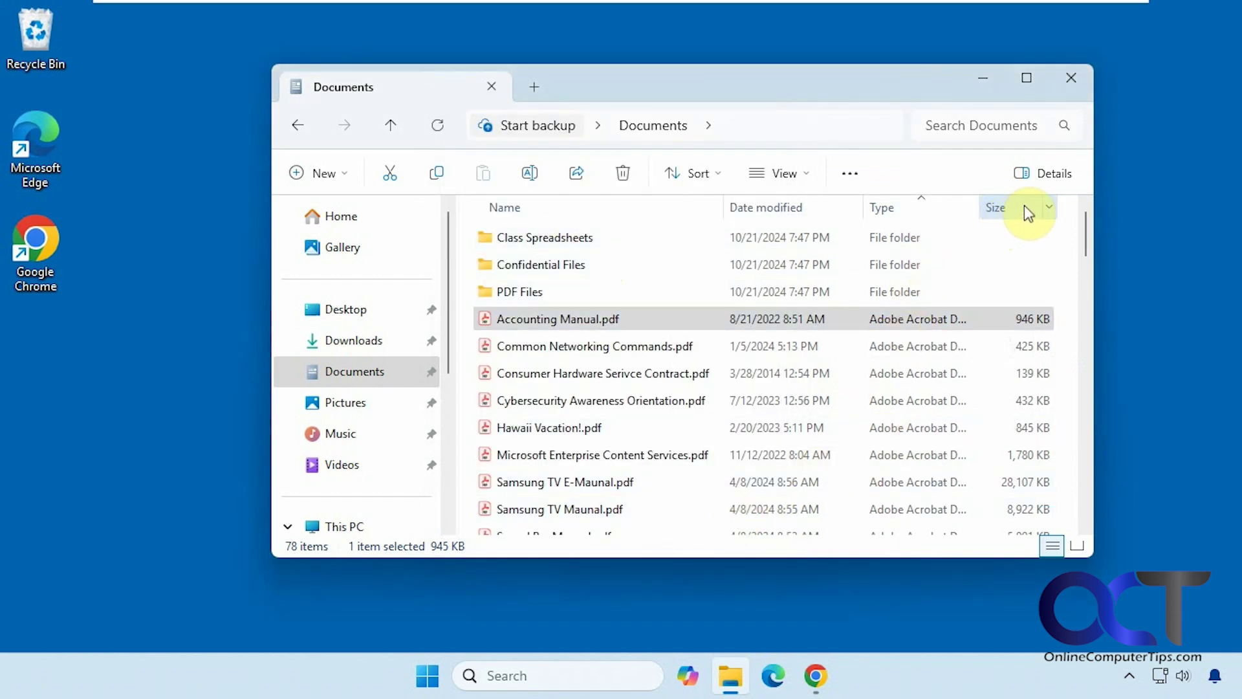
# Move the Size column before Type, then hide the Type column.
pyautogui.moveTo(1023, 205); pyautogui.dragTo(900, 208)
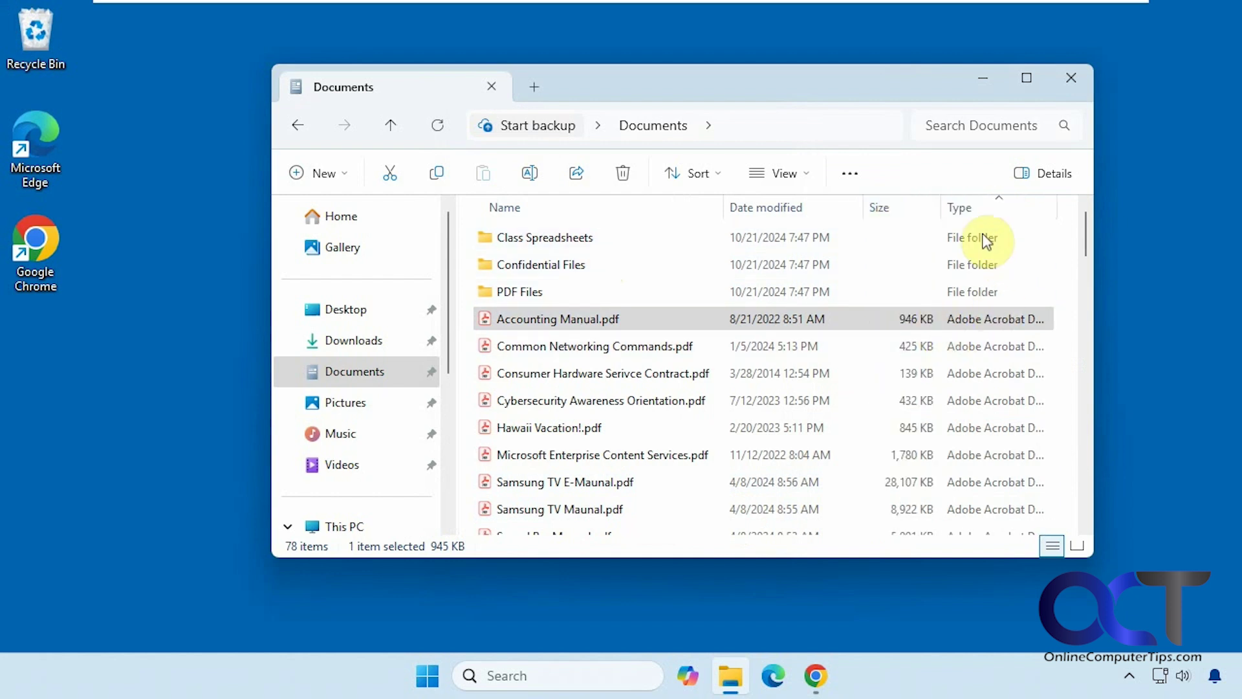
pyautogui.rightClick(1024, 211)
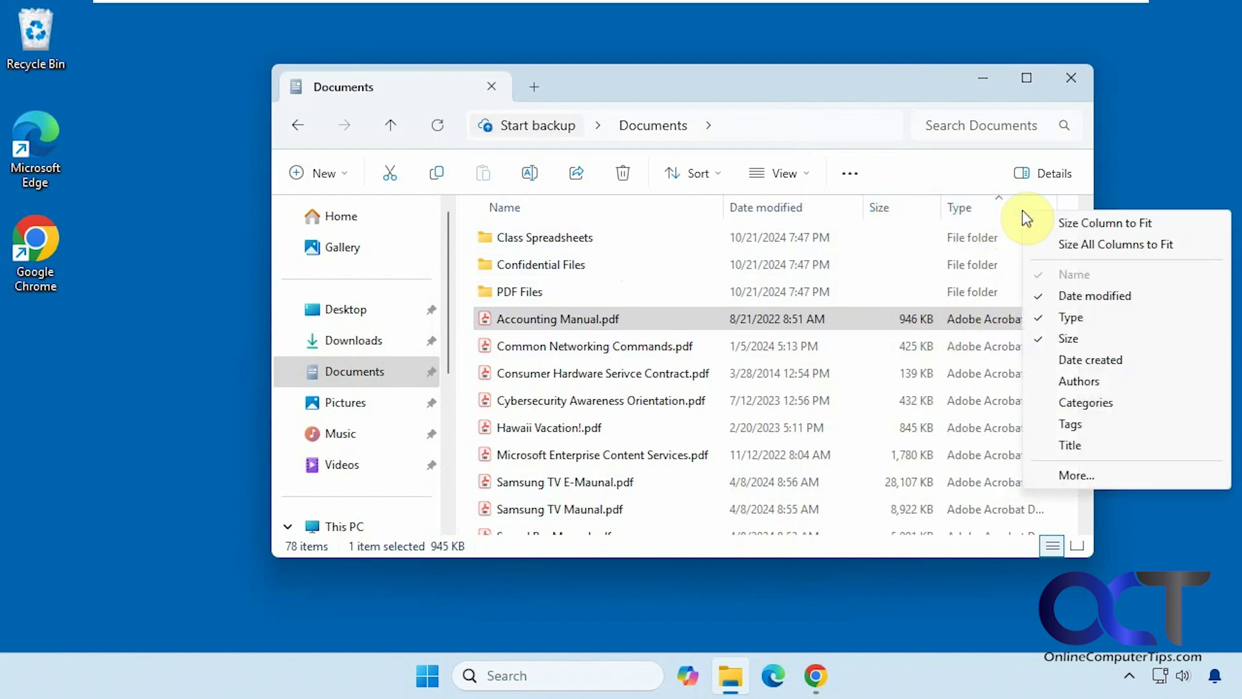
pyautogui.click(1039, 318)
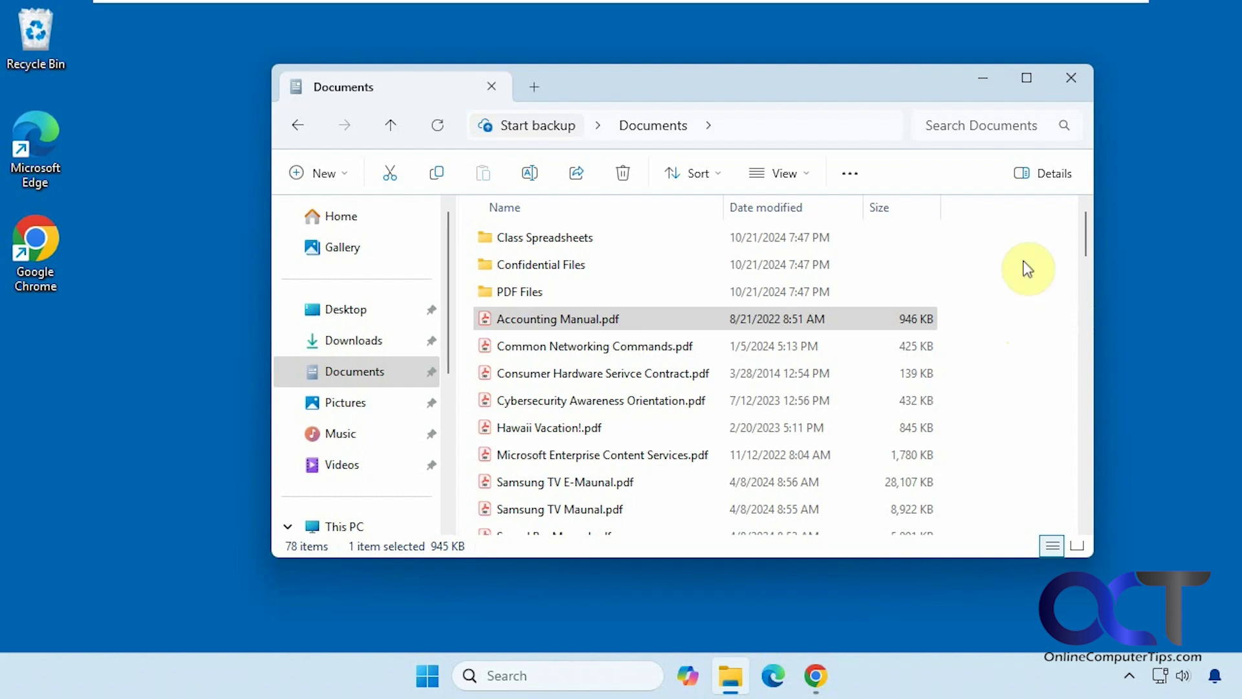
pyautogui.click(1036, 174)
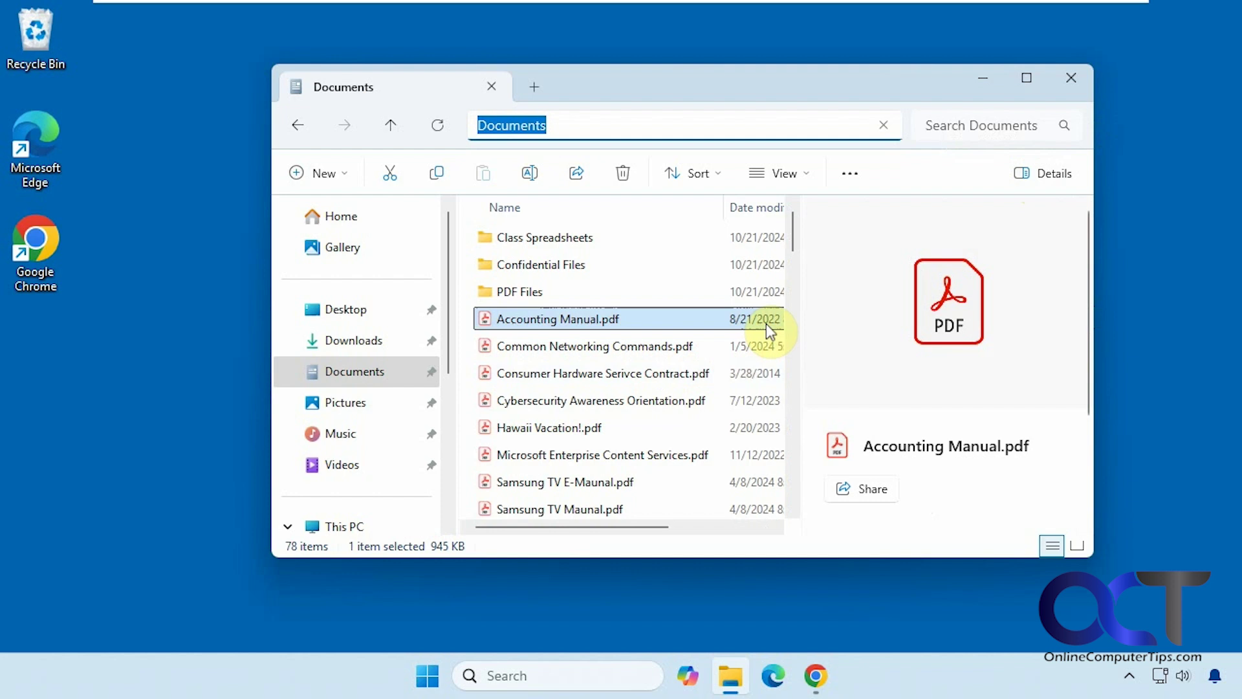
pyautogui.moveTo(793, 236)
pyautogui.mouseDown()
pyautogui.moveTo(801, 254)
pyautogui.moveTo(805, 235)
pyautogui.mouseUp()
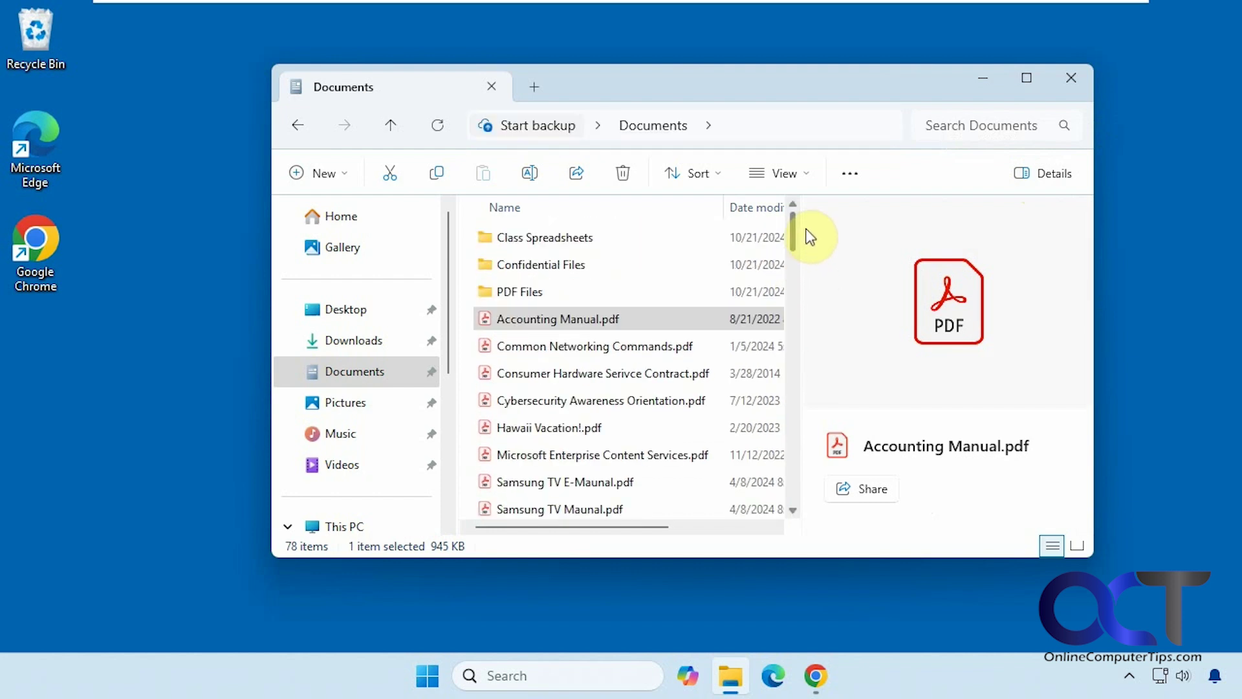
pyautogui.click(400, 408)
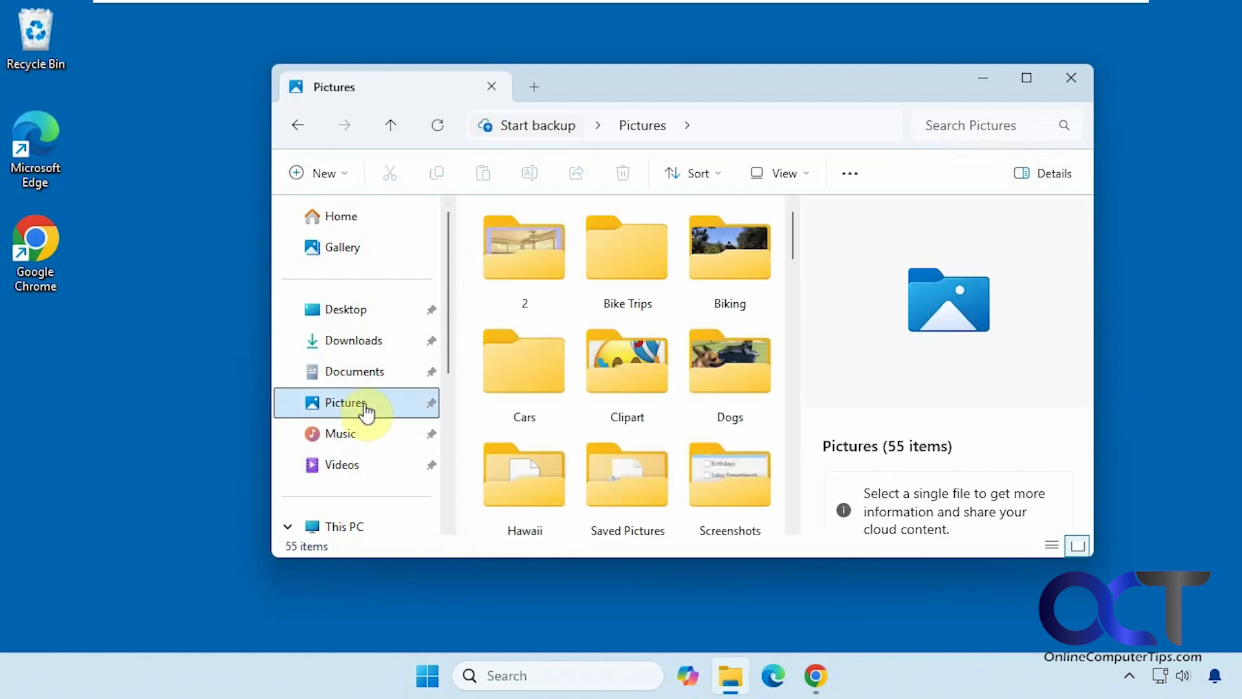
pyautogui.scroll(-3, 668, 437)
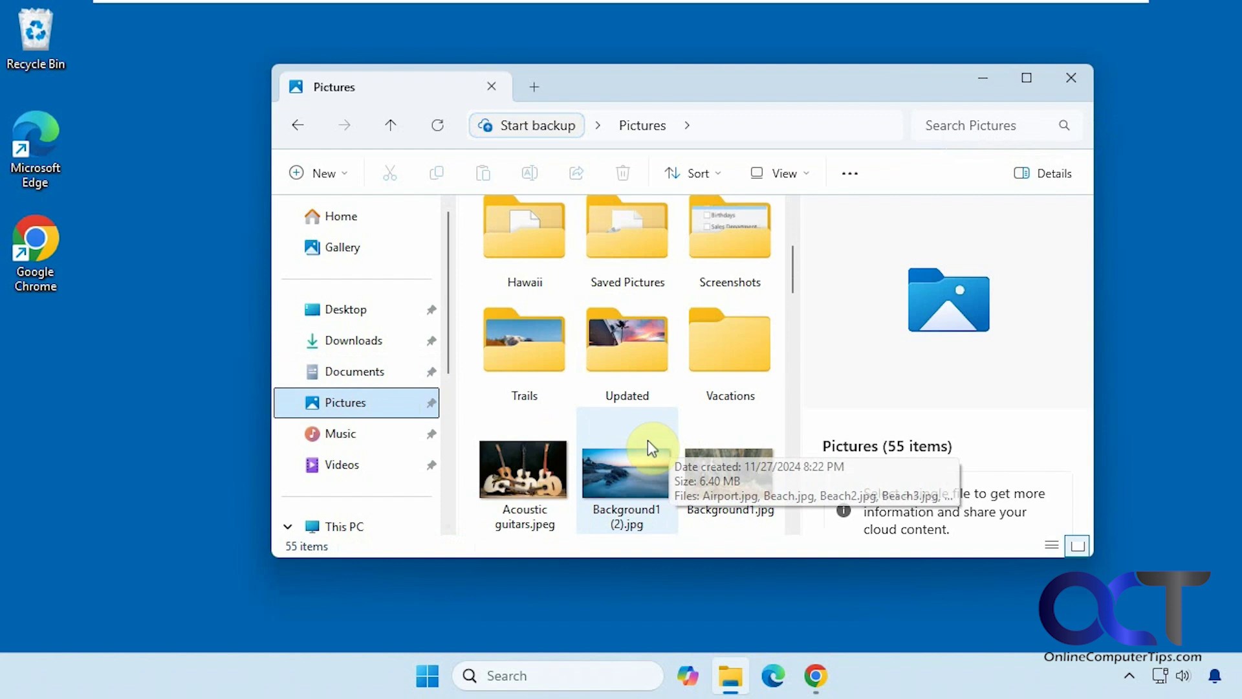
pyautogui.click(641, 449)
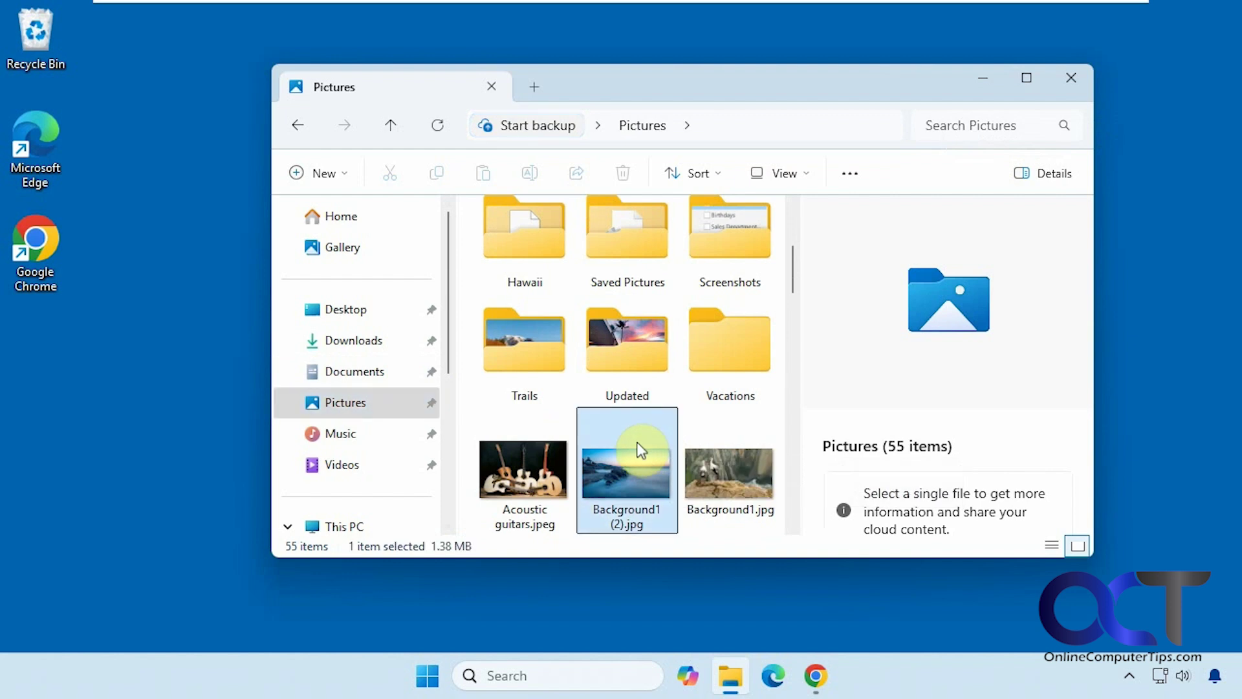
pyautogui.click(717, 469)
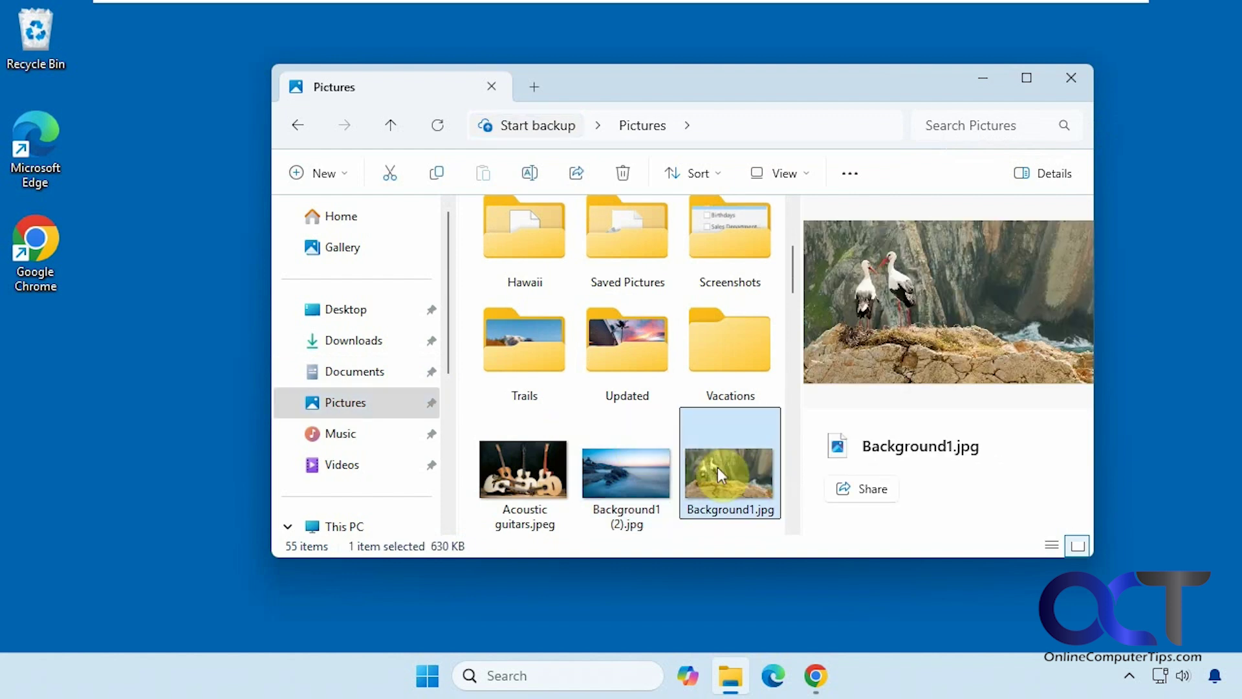
pyautogui.click(366, 374)
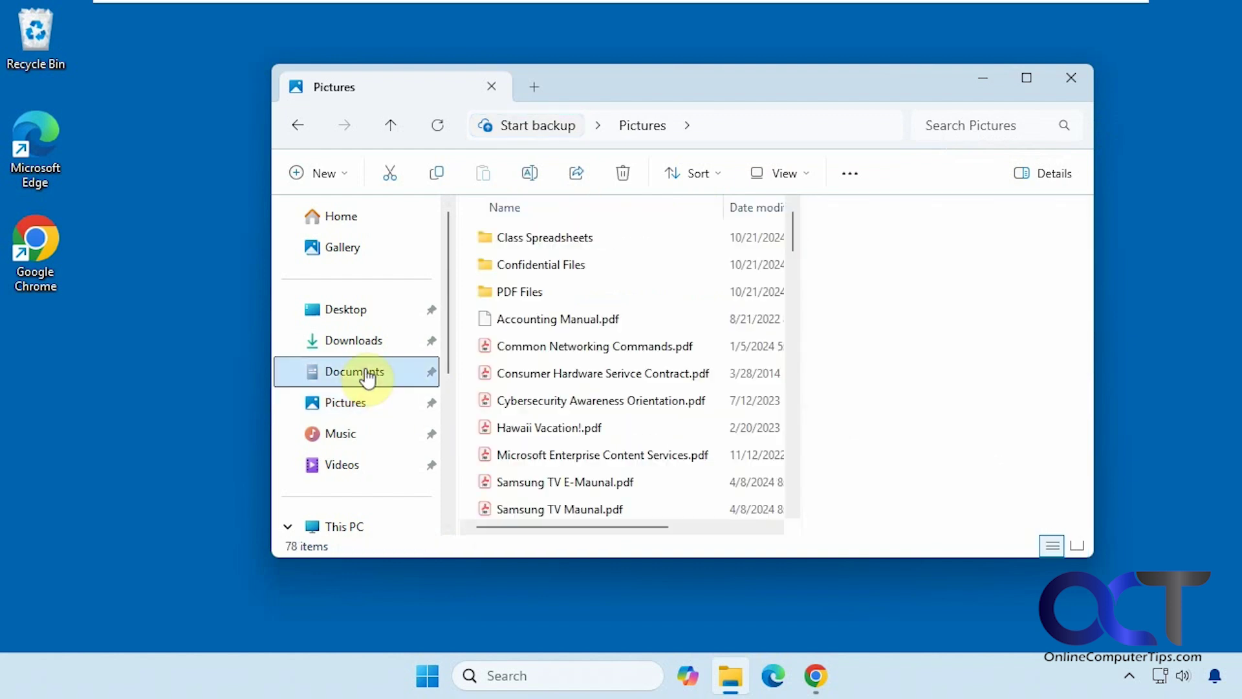
pyautogui.click(601, 395)
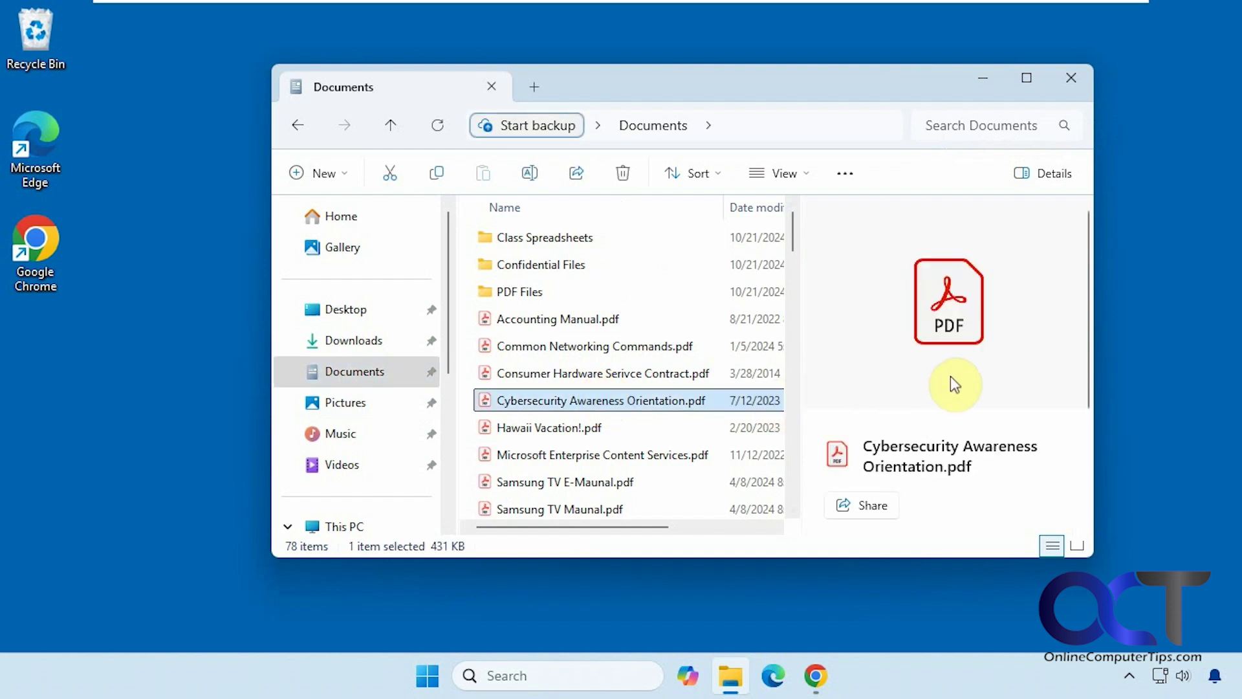
pyautogui.scroll(-5, 986, 455)
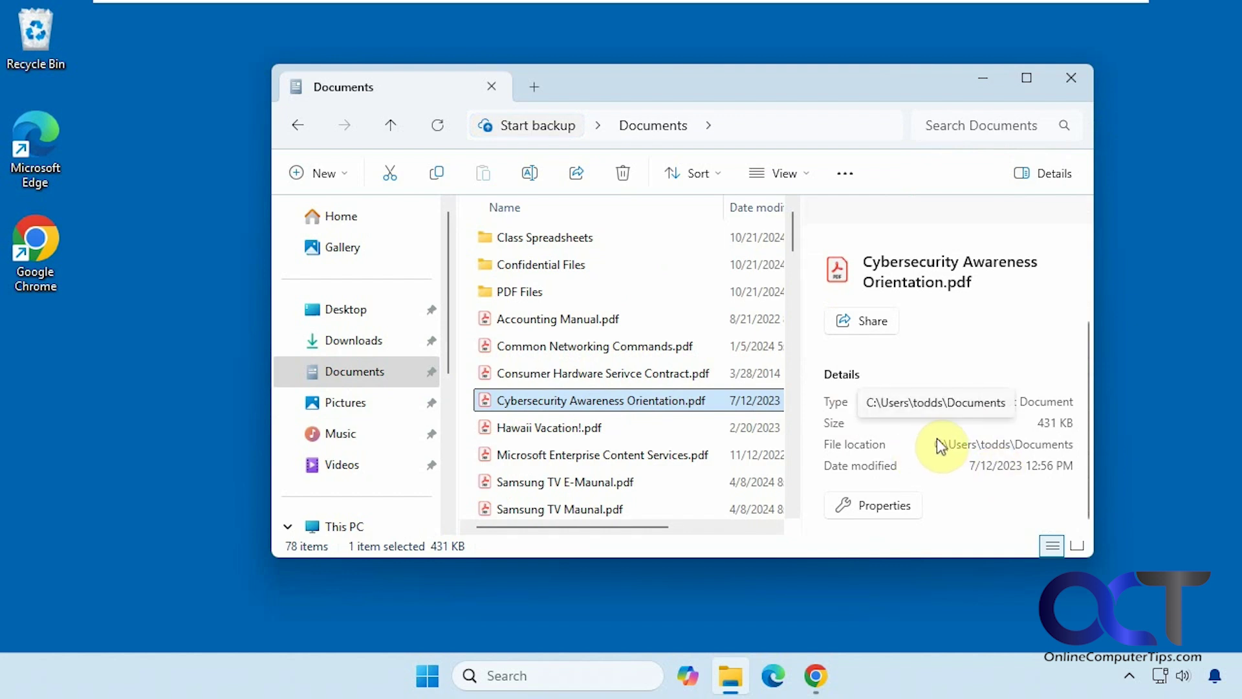
pyautogui.click(1035, 173)
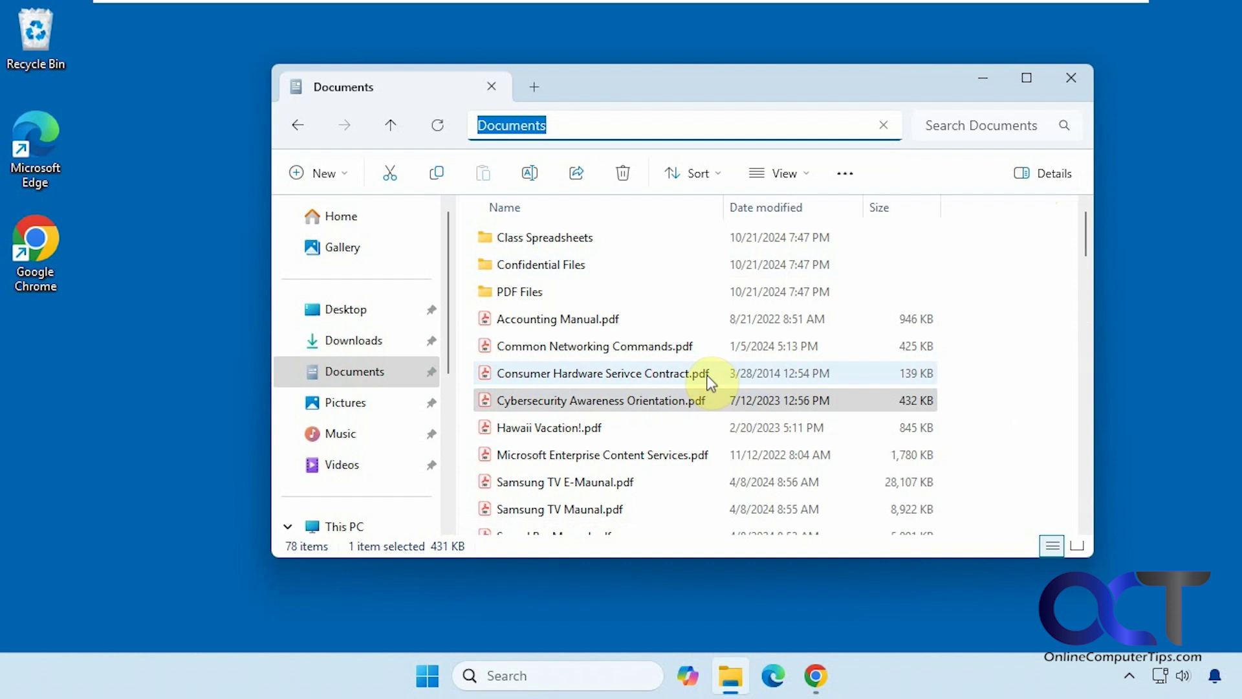
pyautogui.click(557, 399)
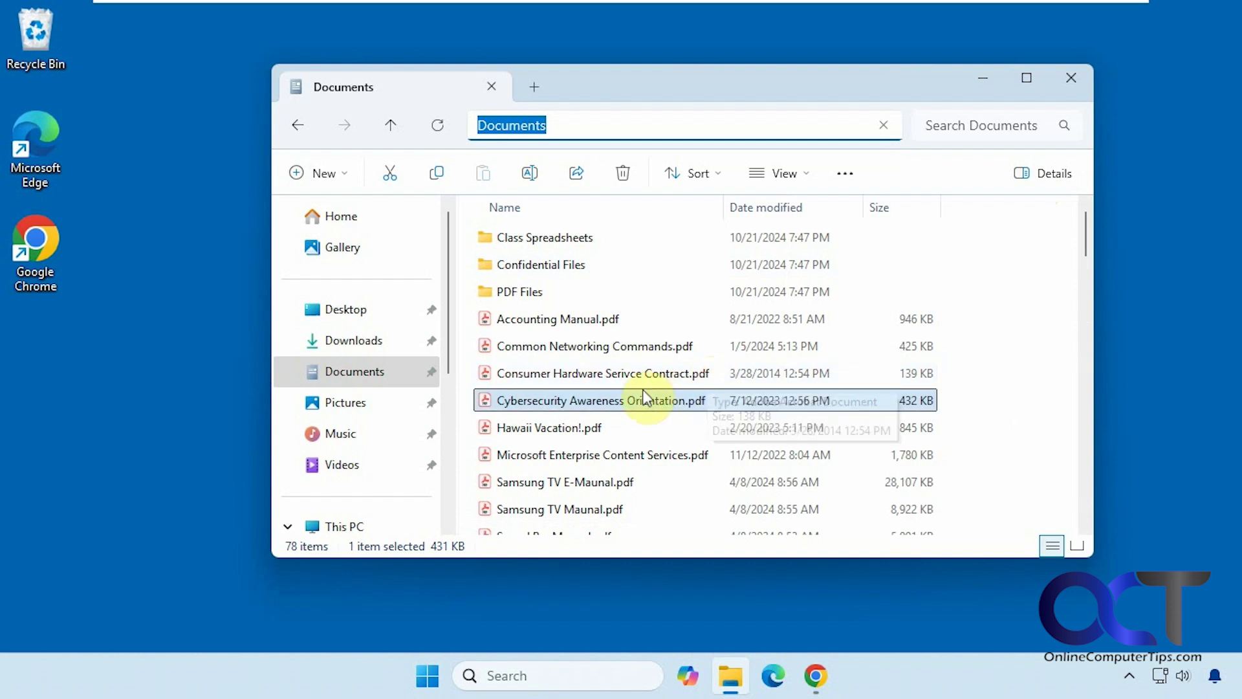
pyautogui.rightClick(542, 406)
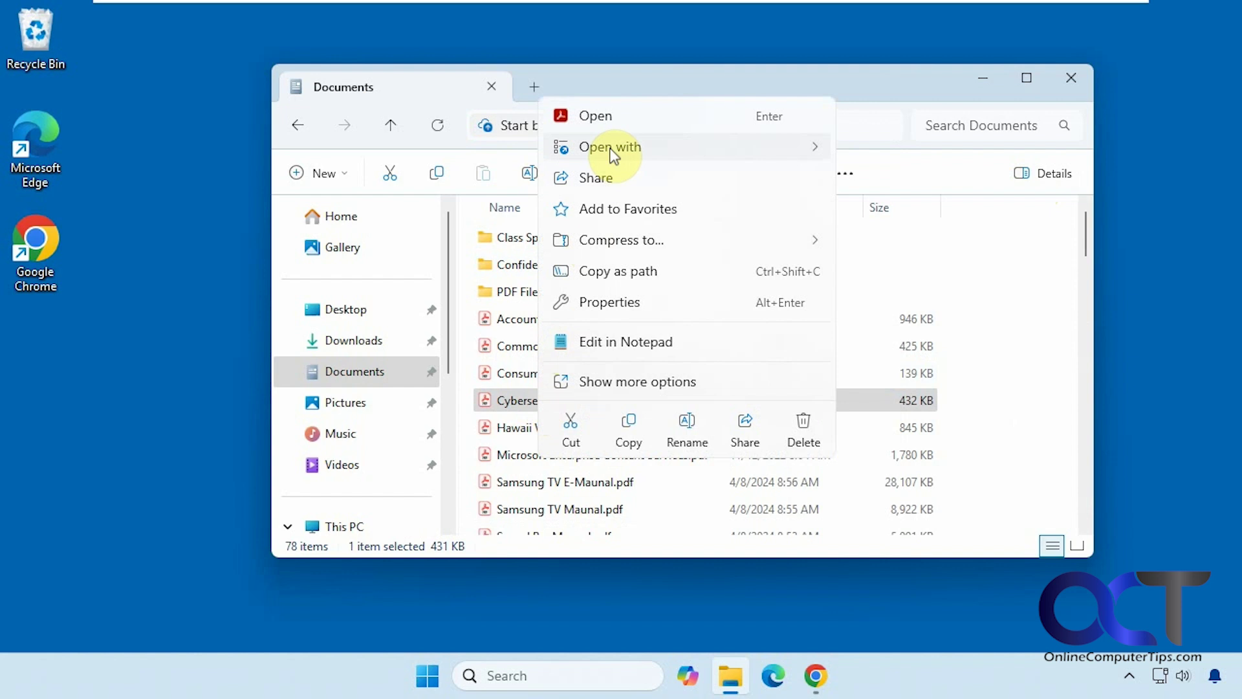
pyautogui.moveTo(611, 150)
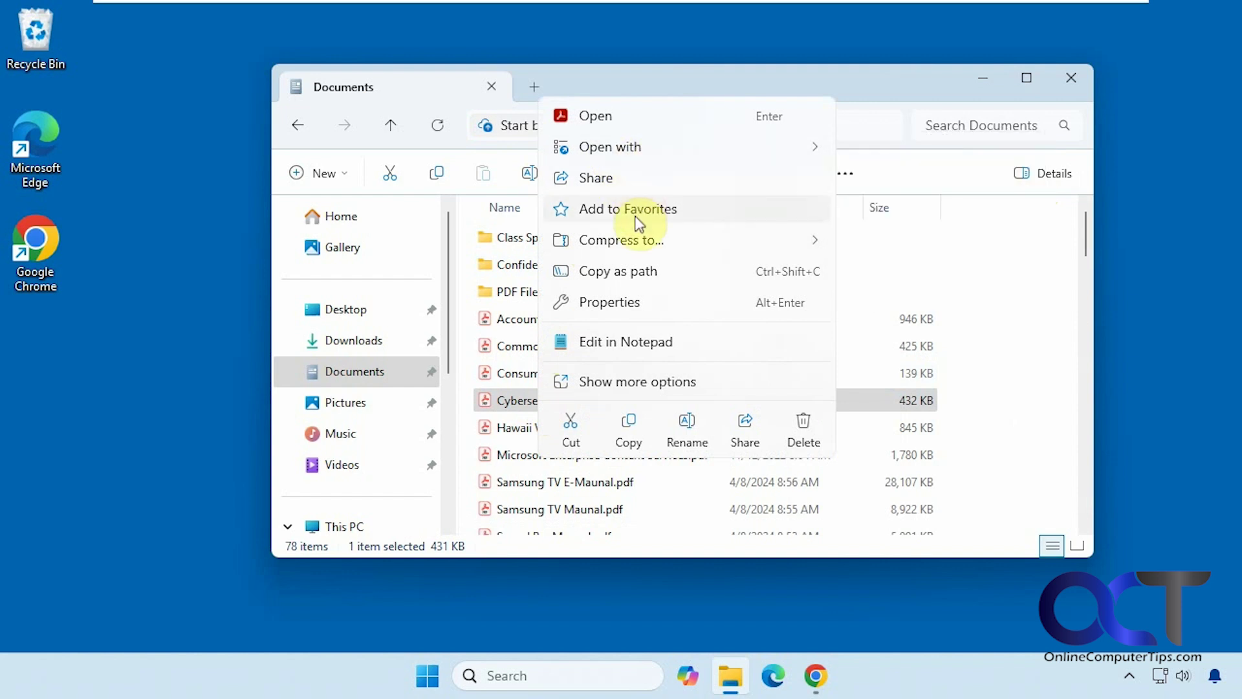
pyautogui.moveTo(632, 247)
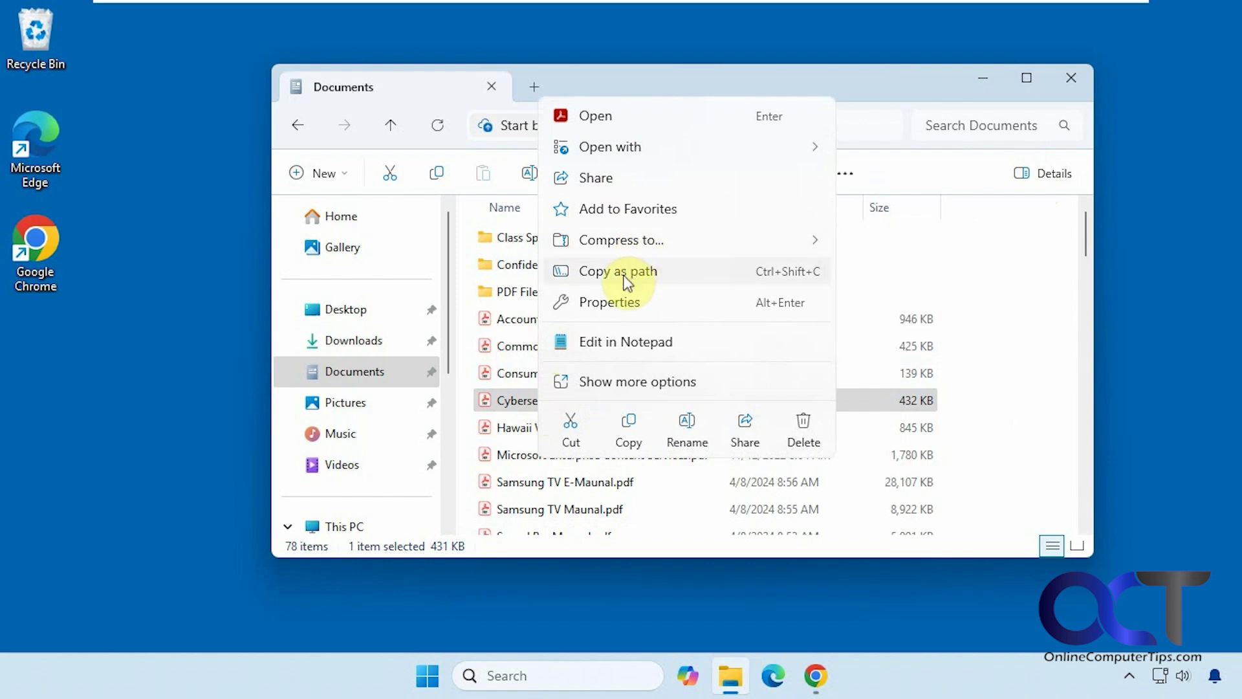
pyautogui.press('Escape')
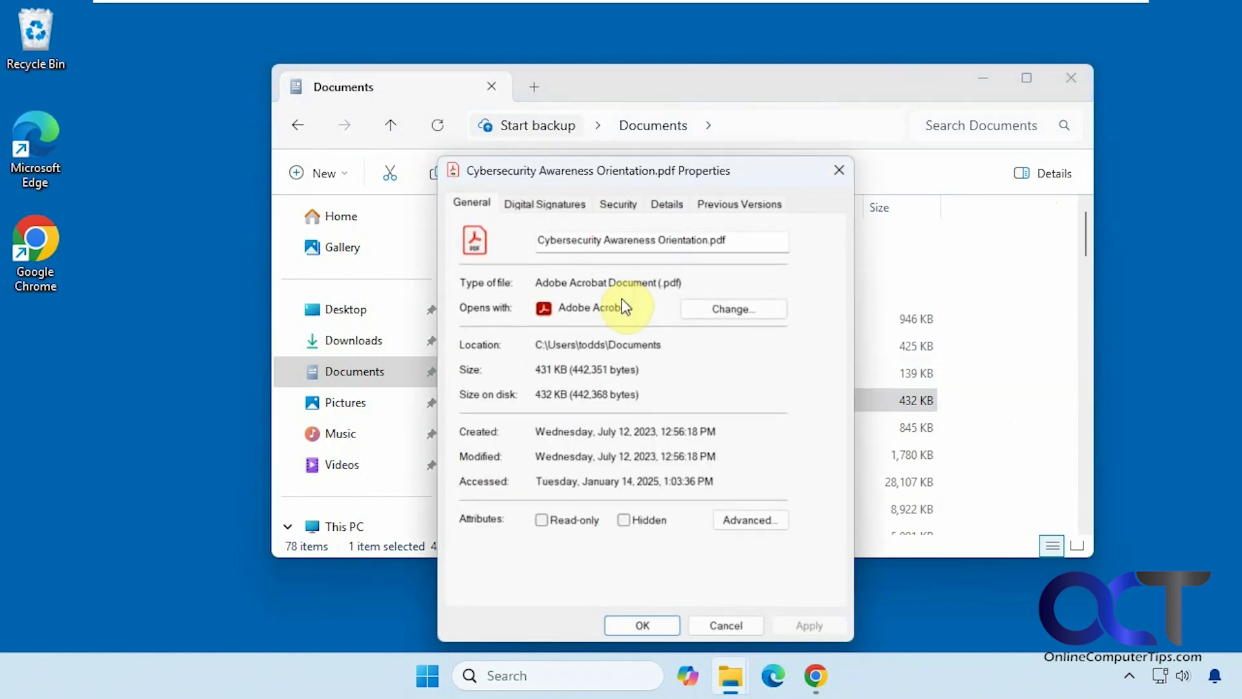
pyautogui.click(839, 169)
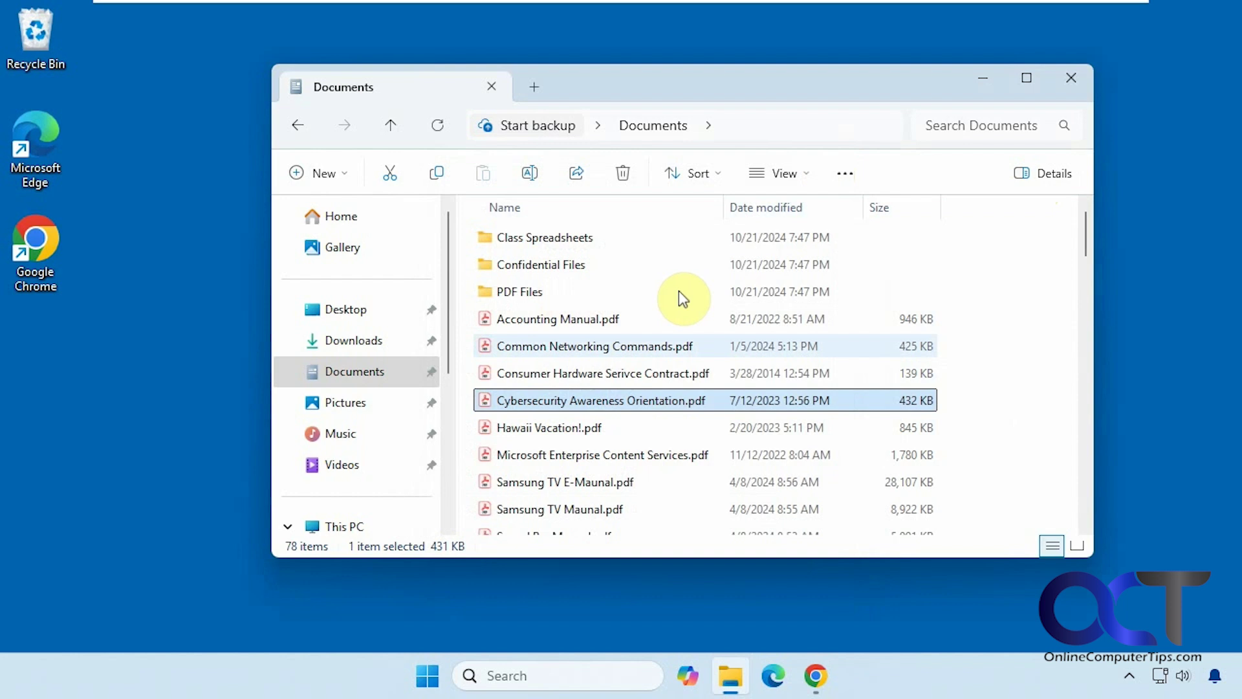
pyautogui.rightClick(589, 402)
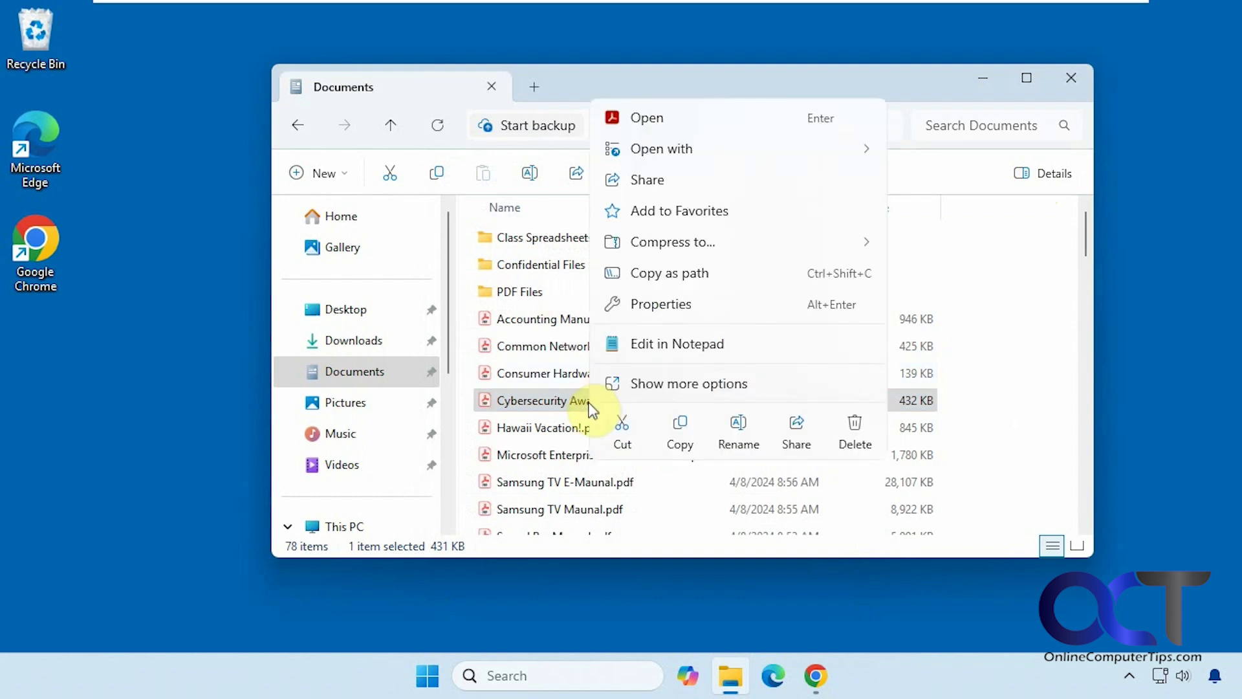
pyautogui.press('Up')
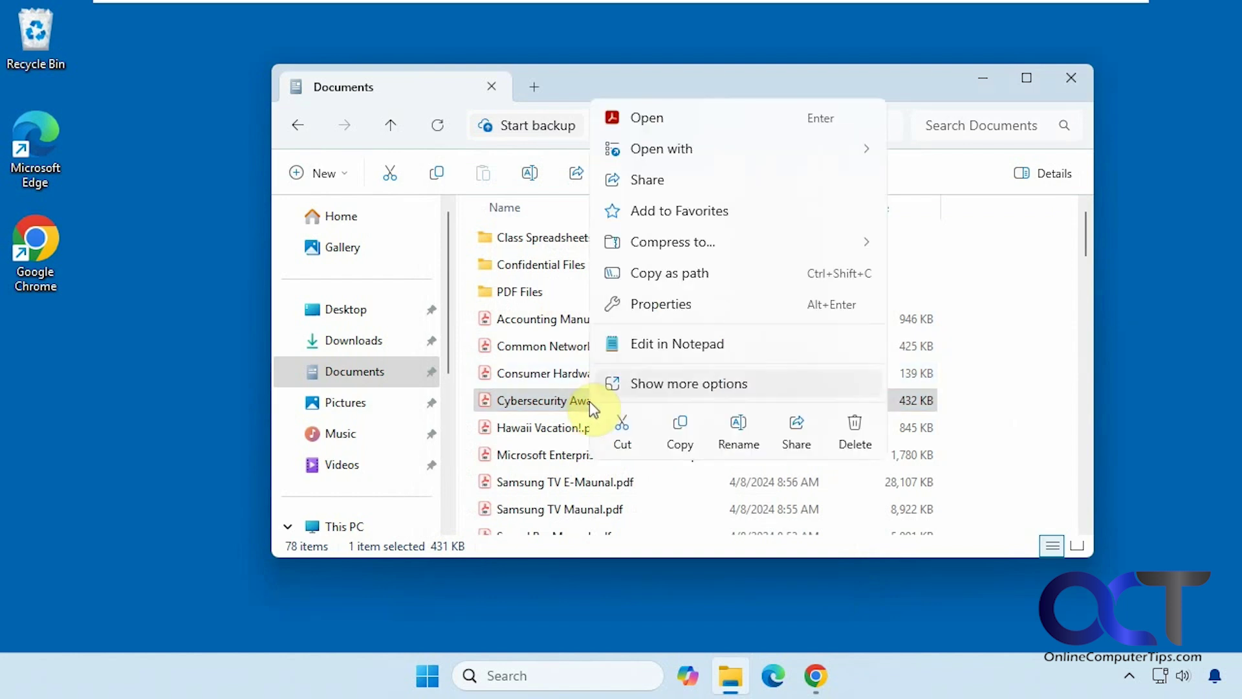
pyautogui.click(681, 386)
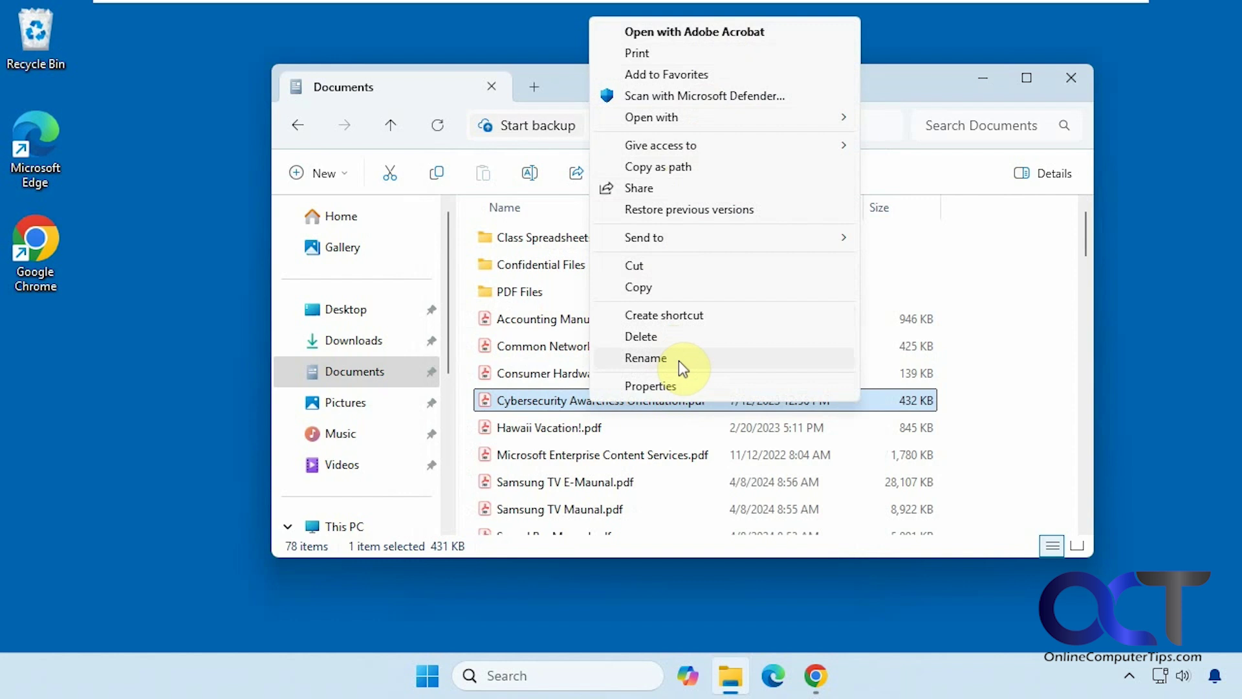
pyautogui.click(918, 89)
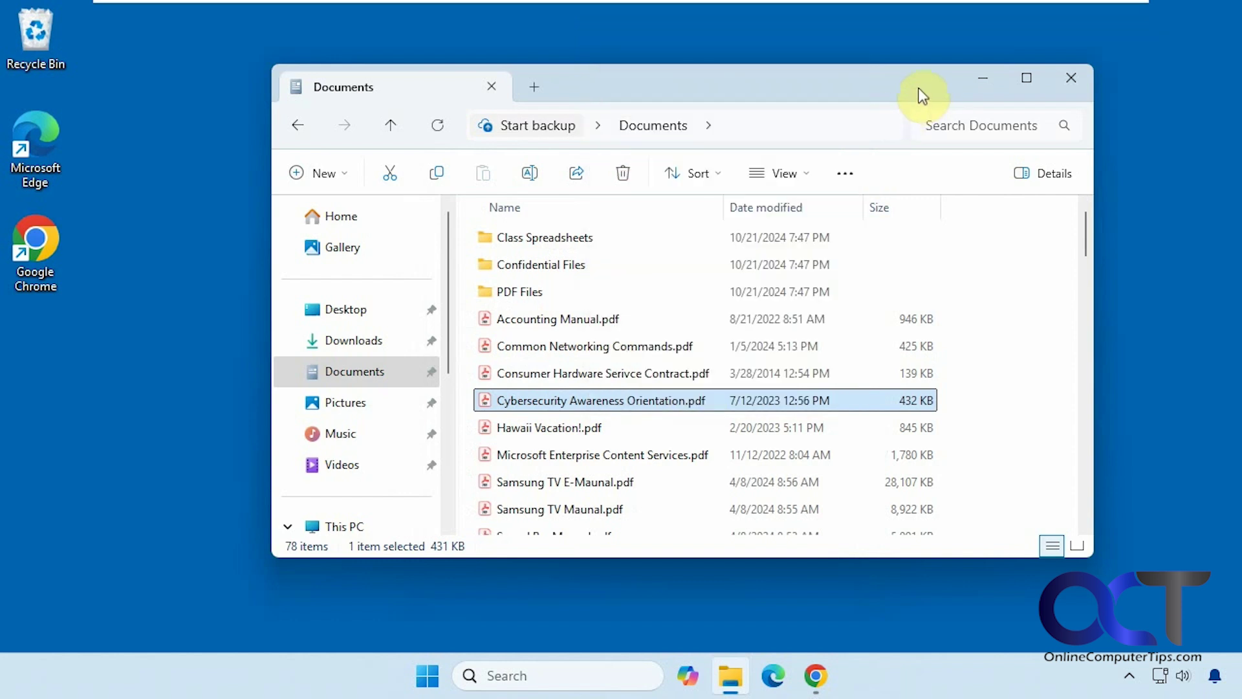
pyautogui.click(852, 173)
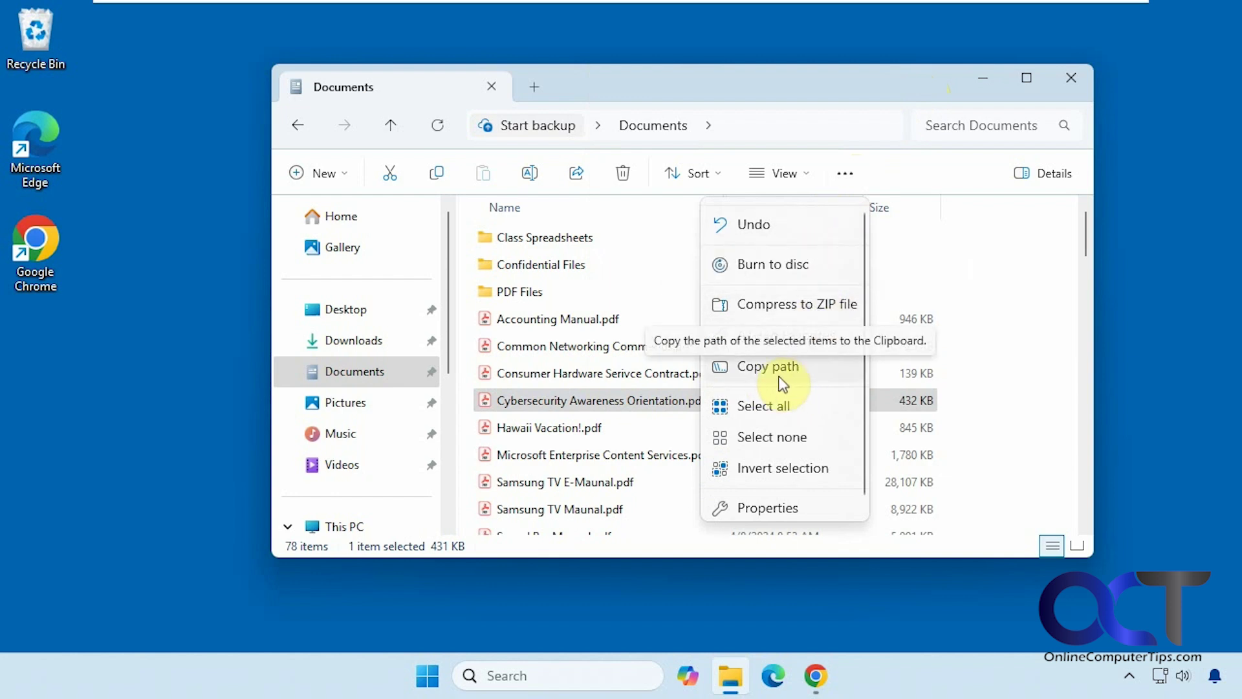
pyautogui.click(906, 95)
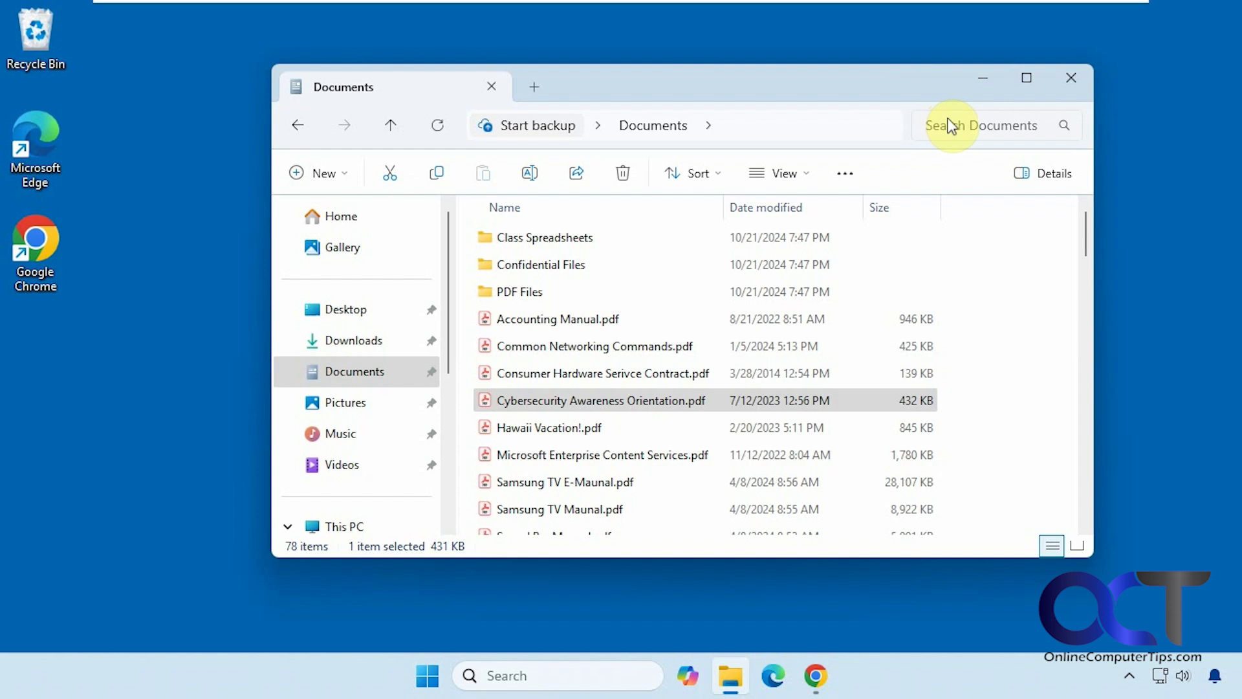
# Visit Pictures and Local Disk (C:), then view This PC's drives with C: at 41.5 GB free.
pyautogui.click(350, 375)
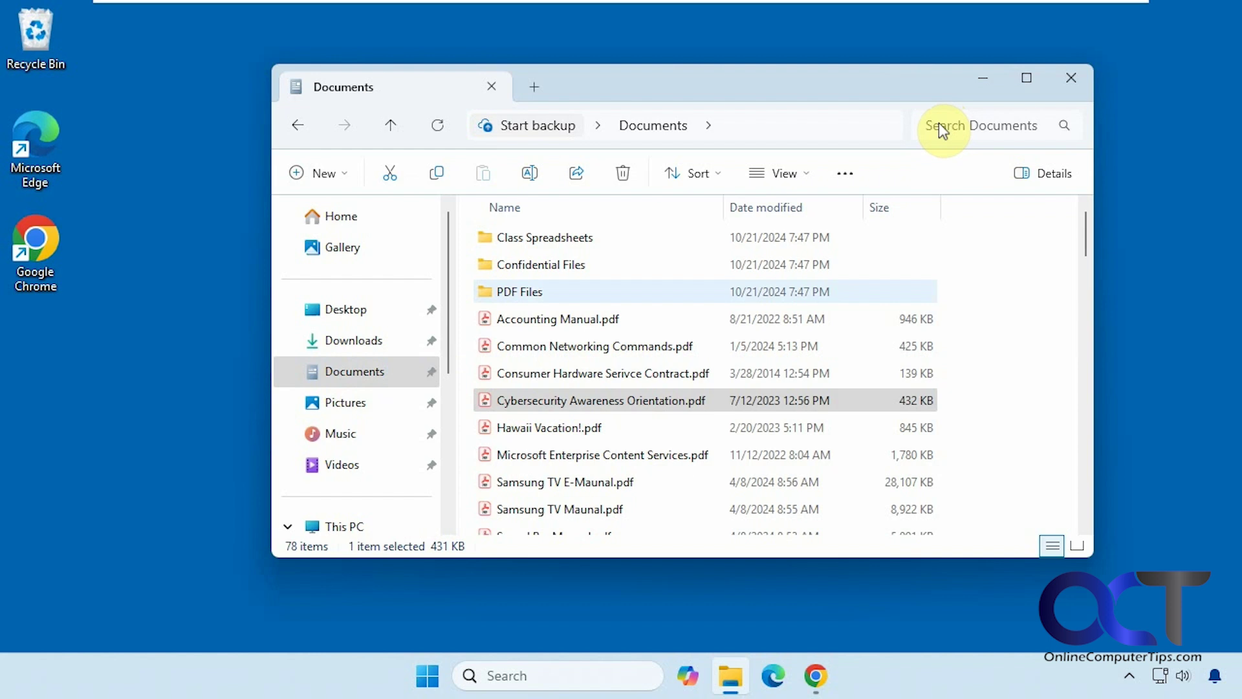
pyautogui.click(334, 410)
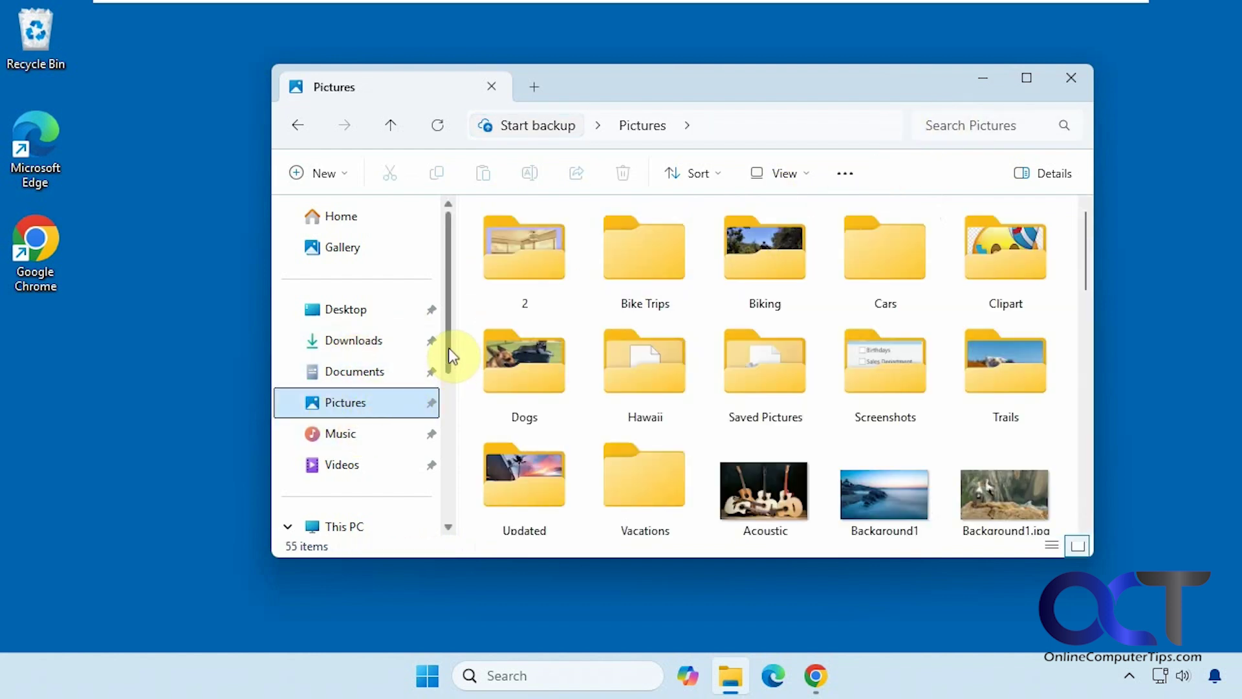
pyautogui.moveTo(448, 347); pyautogui.dragTo(453, 432)
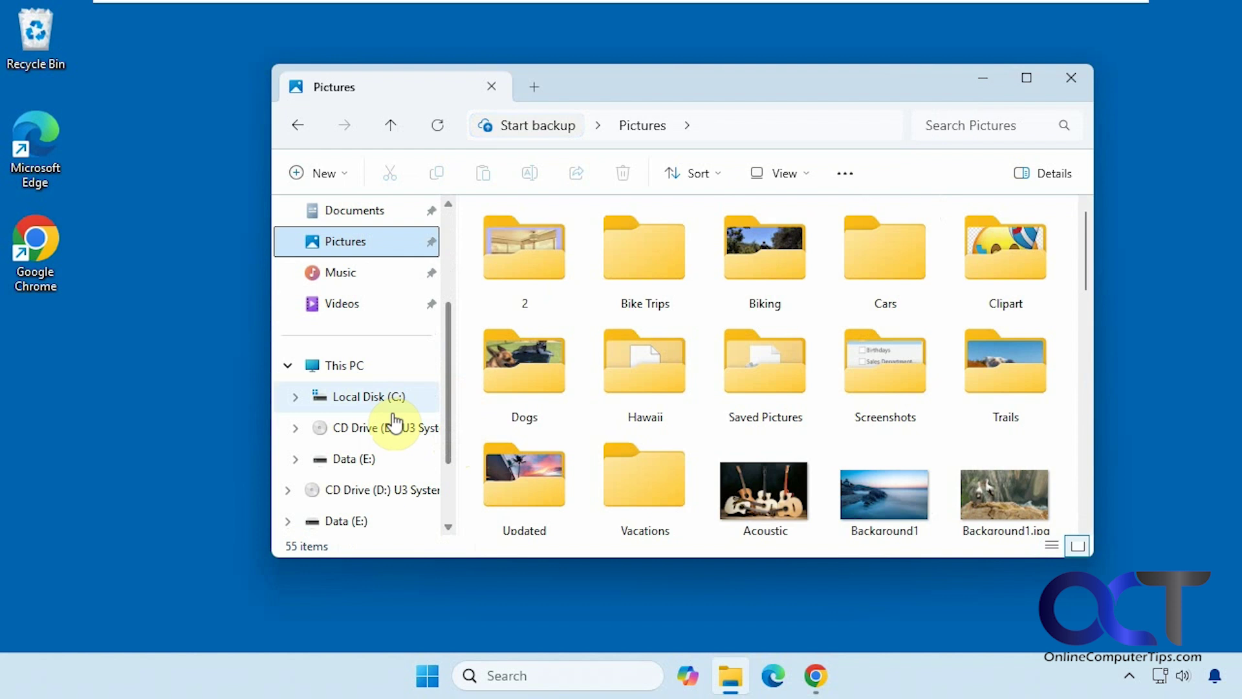
pyautogui.click(364, 399)
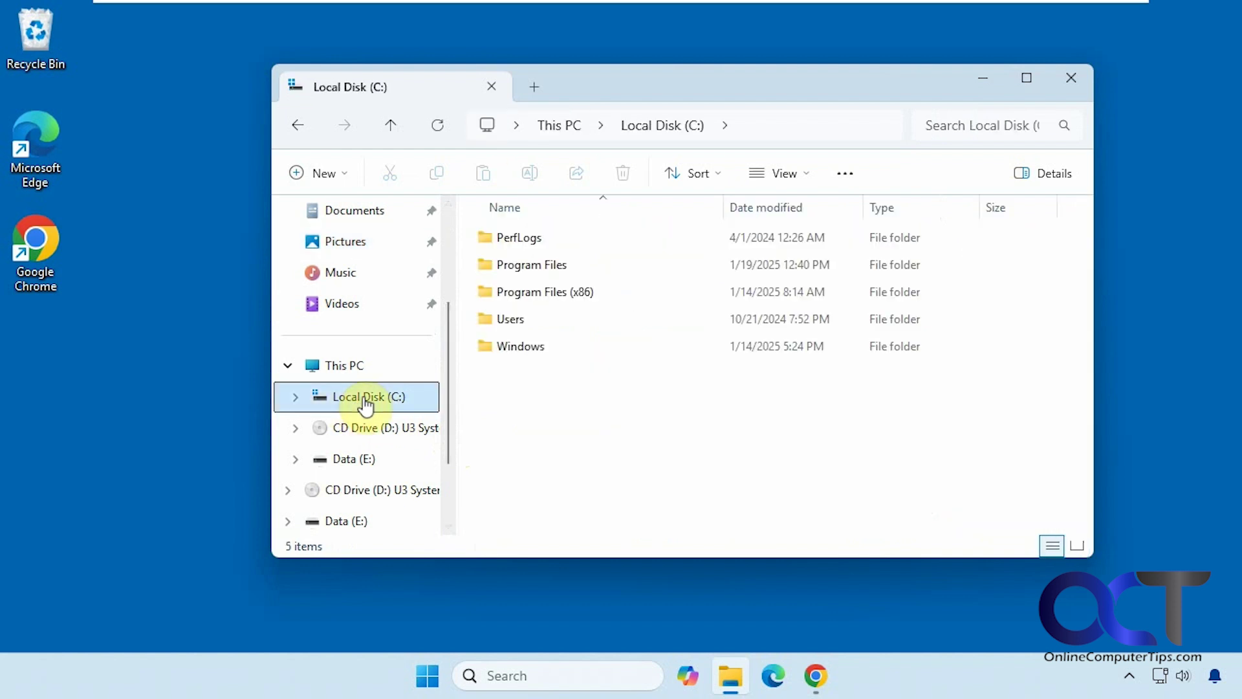
pyautogui.click(345, 367)
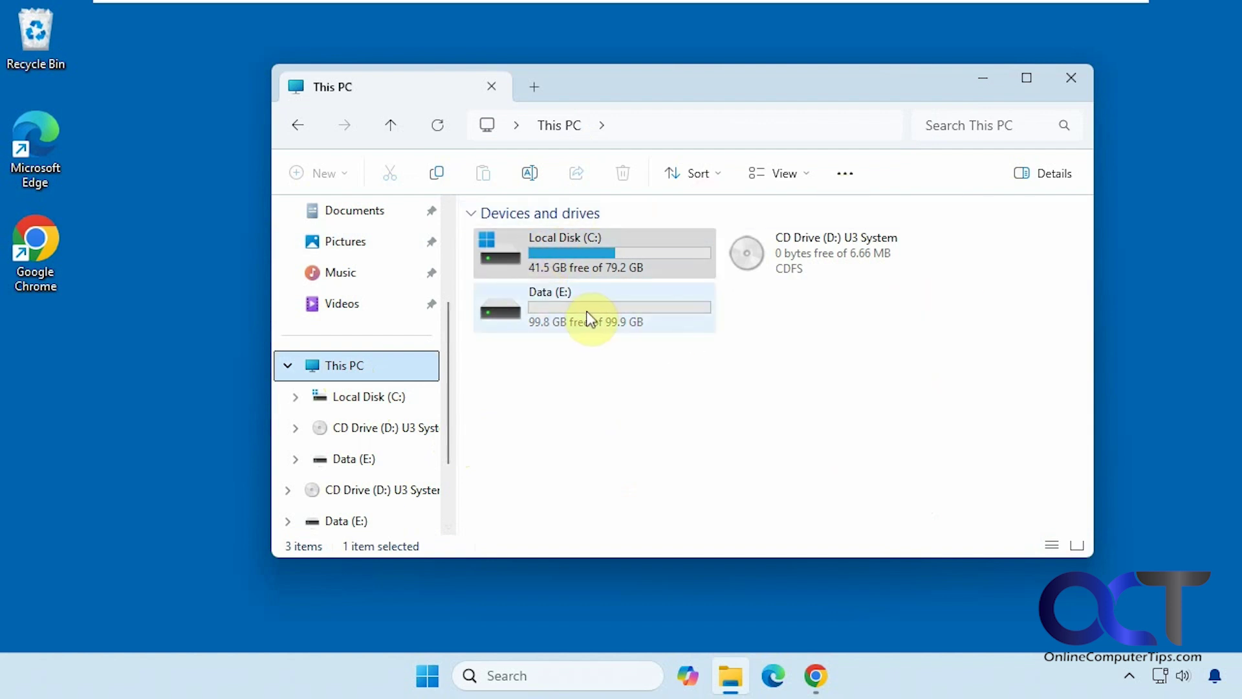
pyautogui.moveTo(690, 321)
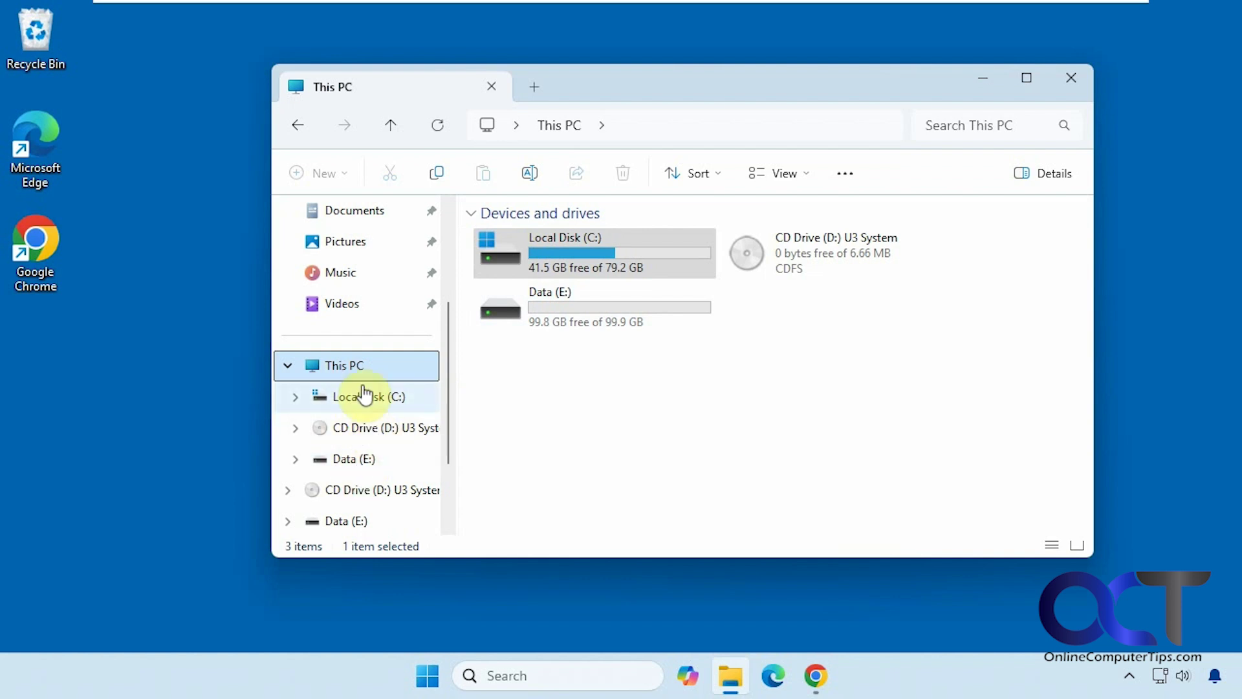
pyautogui.moveTo(448, 397); pyautogui.dragTo(456, 291)
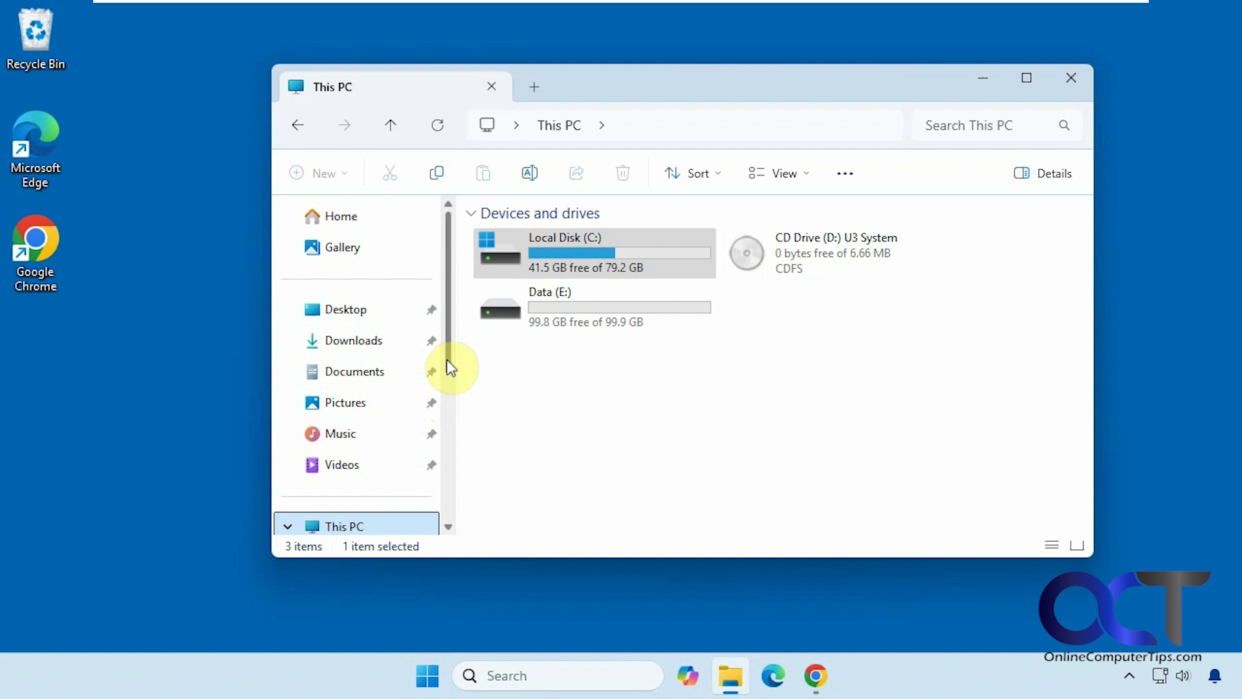
# Open the Data (E:) drive and bring up the Backup folder's context menu.
pyautogui.scroll(-1, 447, 361)
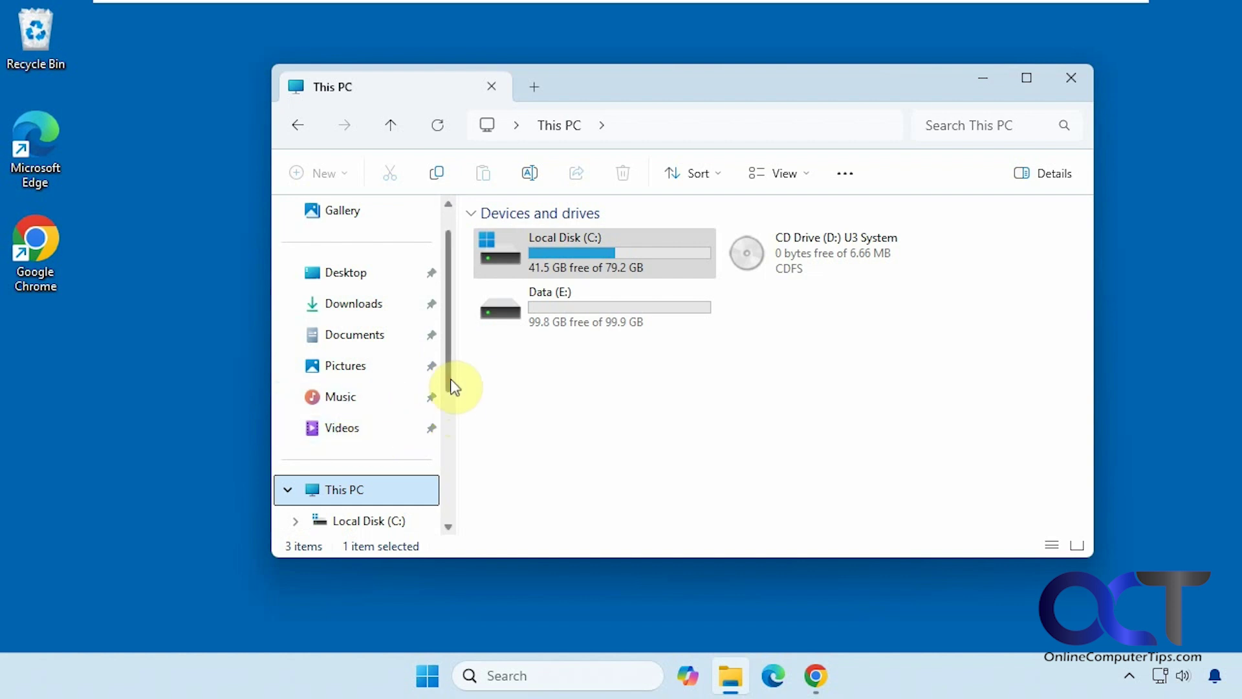
pyautogui.click(396, 522)
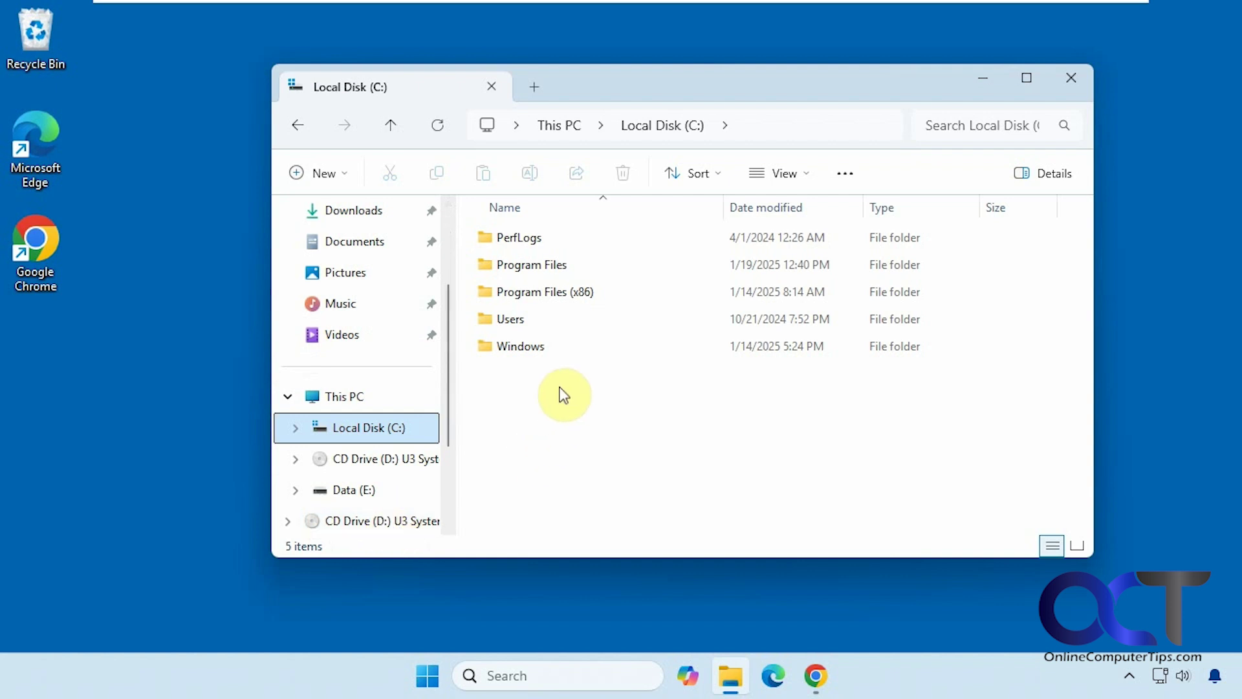
pyautogui.click(362, 490)
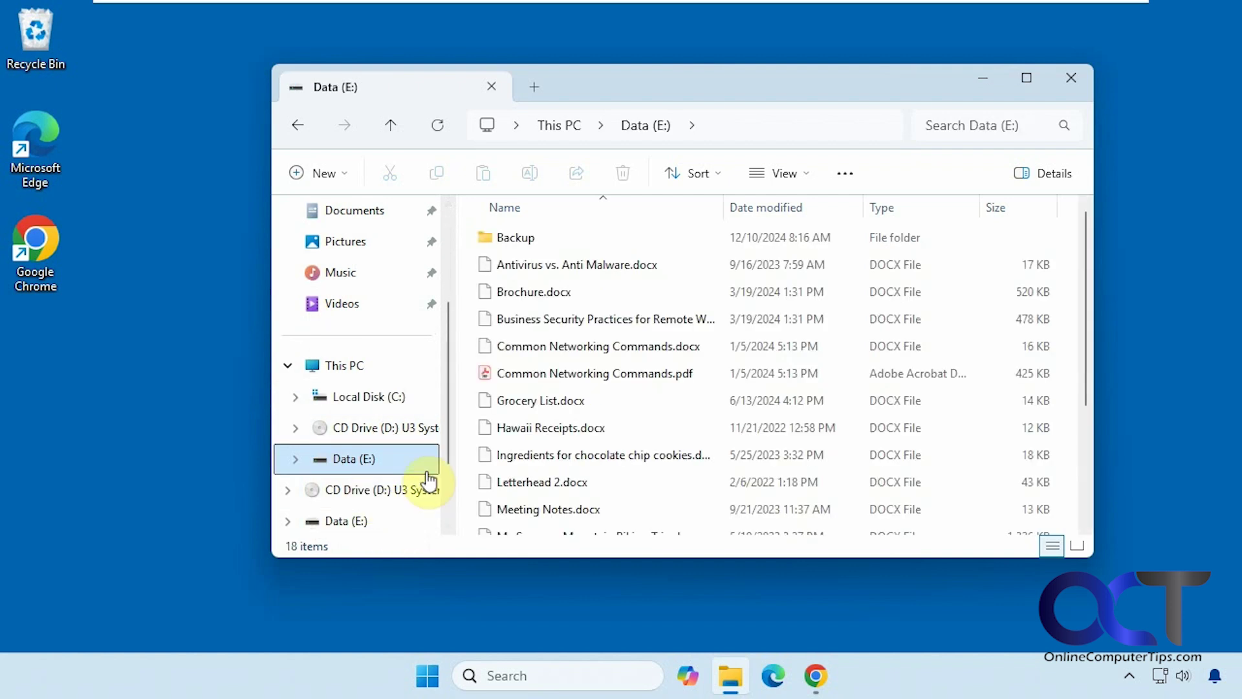
pyautogui.rightClick(520, 248)
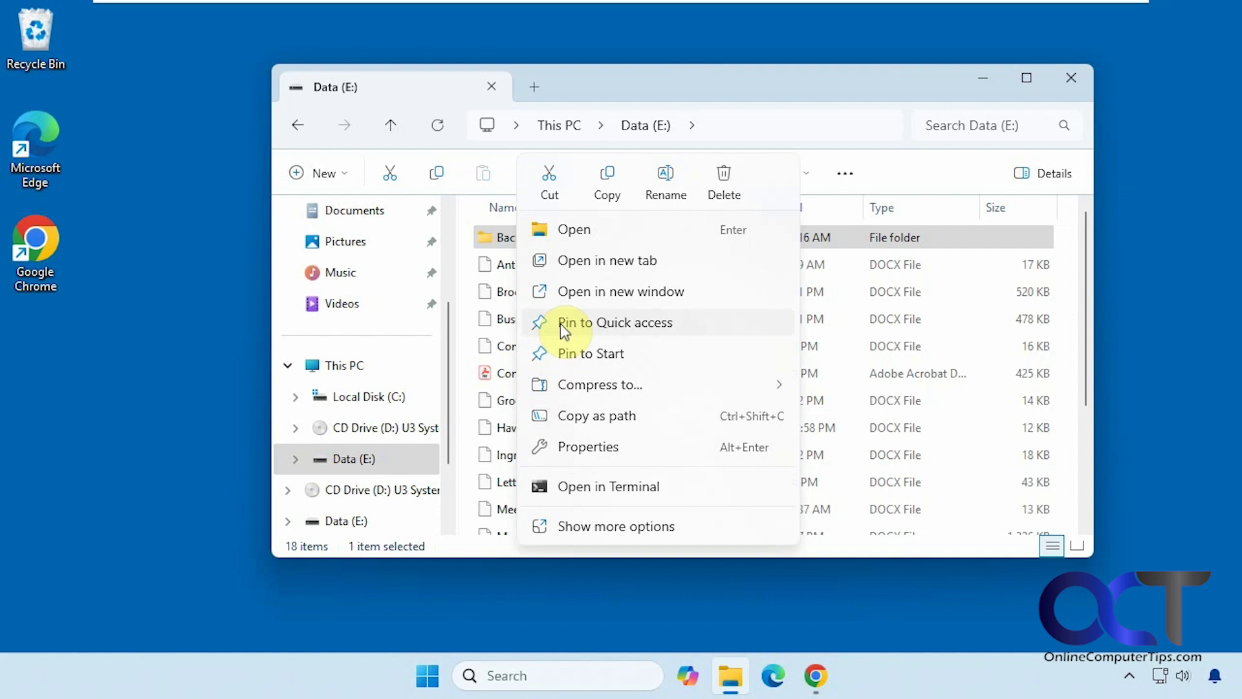
# Drag Backup into Quick access to pin it, then open the pinned entry.
pyautogui.scroll(2, 451, 320)
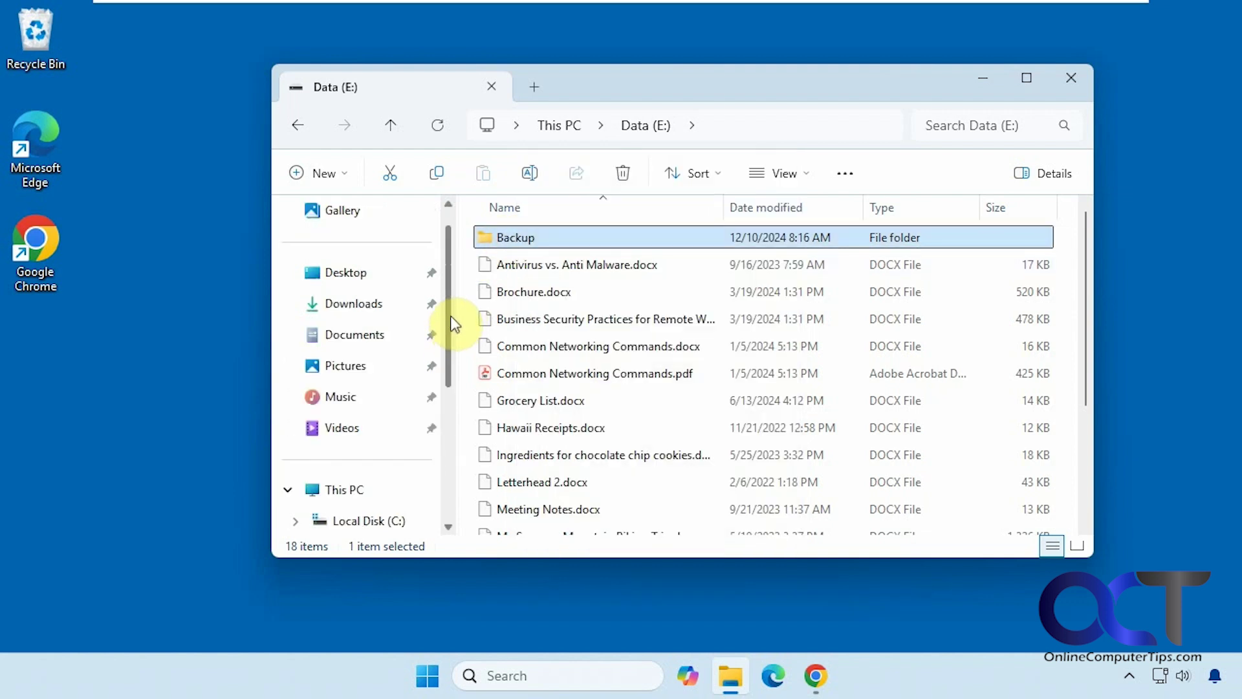
pyautogui.scroll(1, 450, 316)
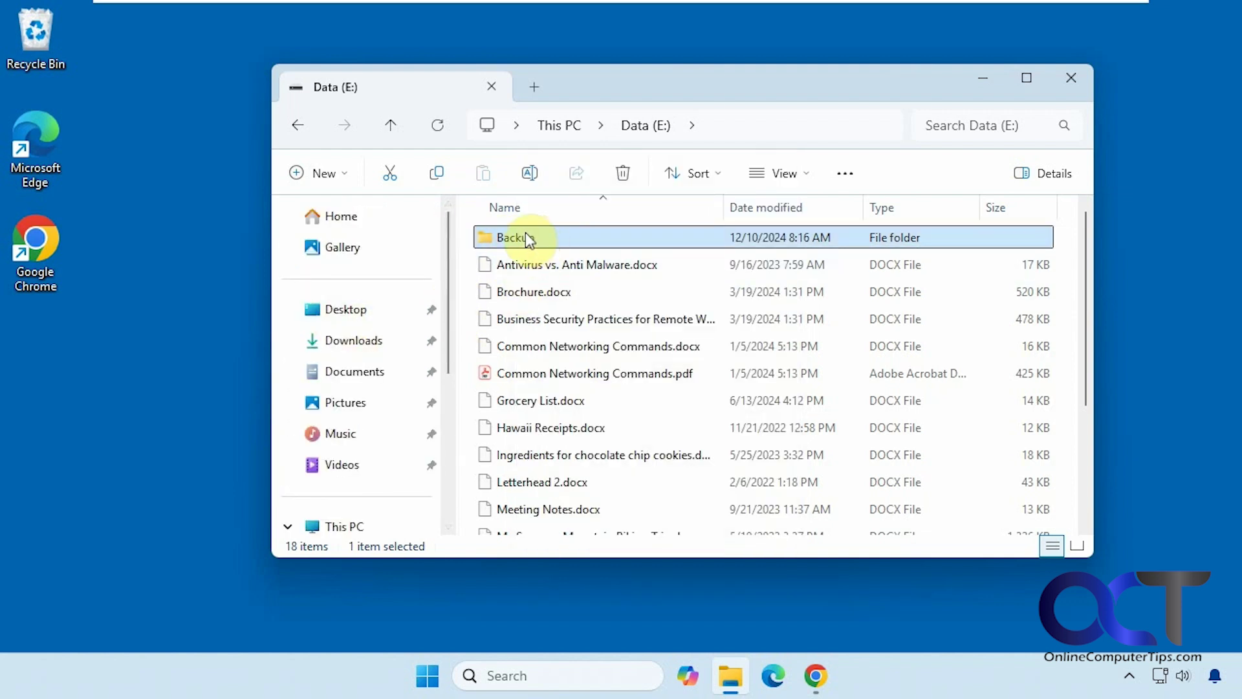
pyautogui.moveTo(522, 236); pyautogui.dragTo(375, 455)
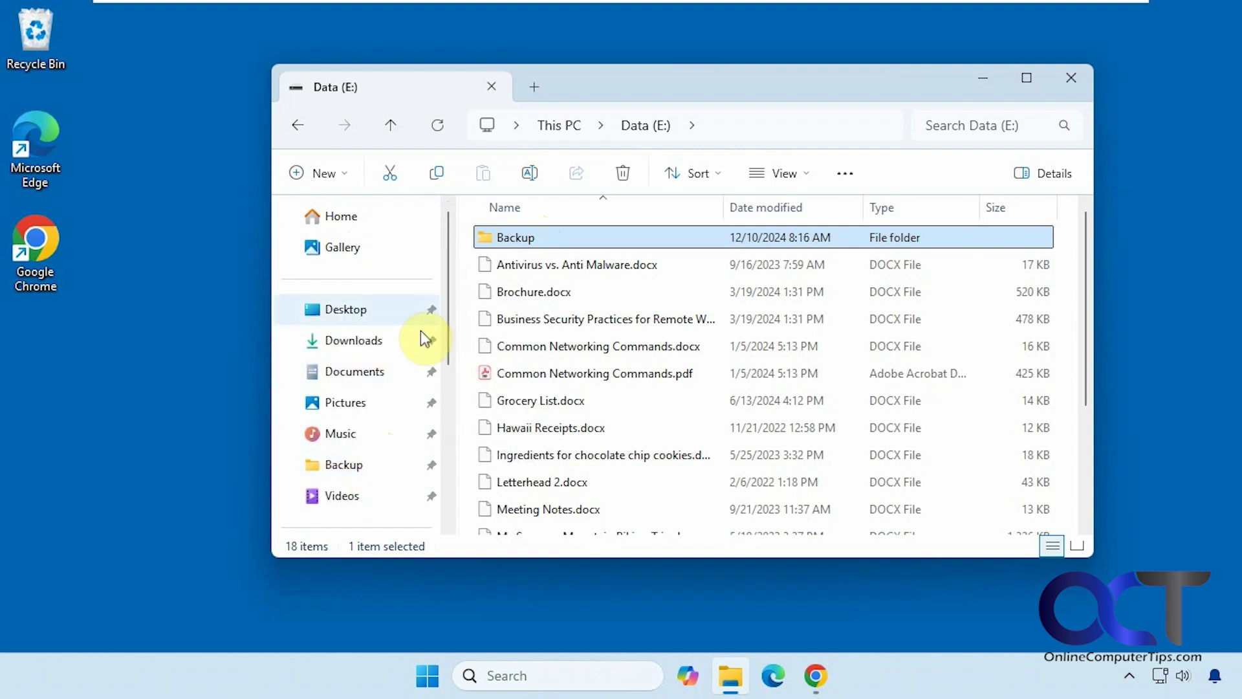
pyautogui.moveTo(451, 326); pyautogui.dragTo(449, 394)
pyautogui.click(327, 415)
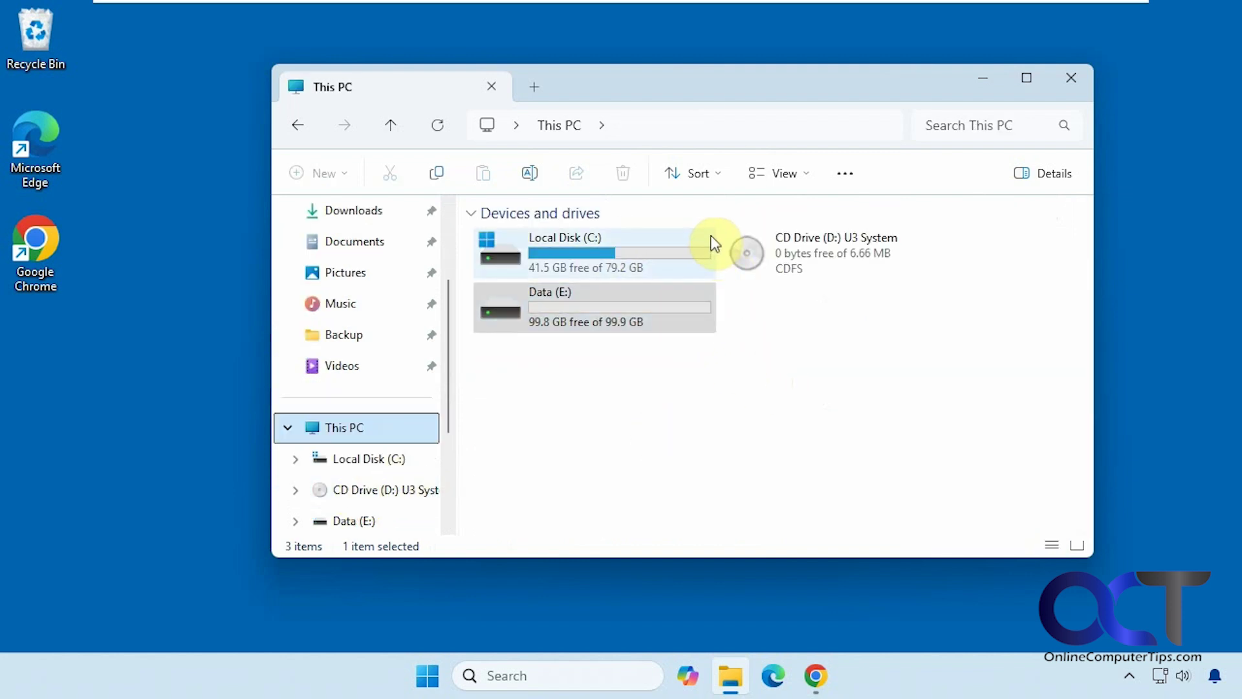
pyautogui.click(349, 337)
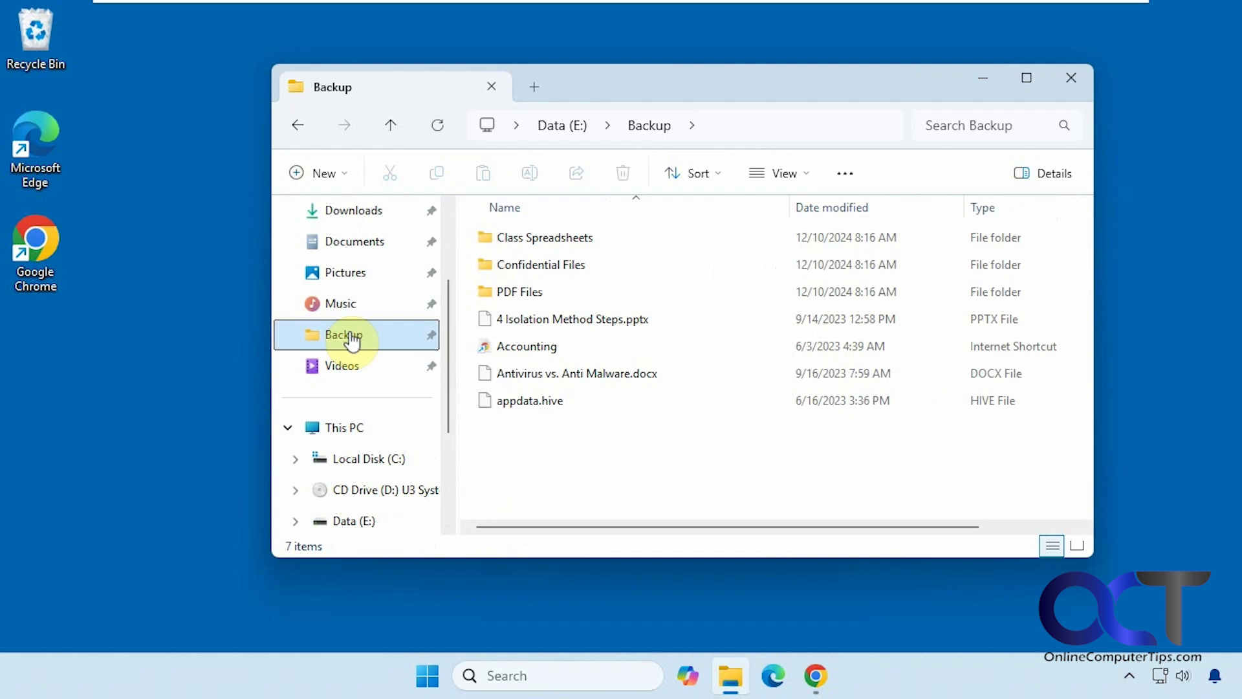
# Show the new item types from the toolbar's New menu, then from the right-click New submenu.
pyautogui.click(346, 173)
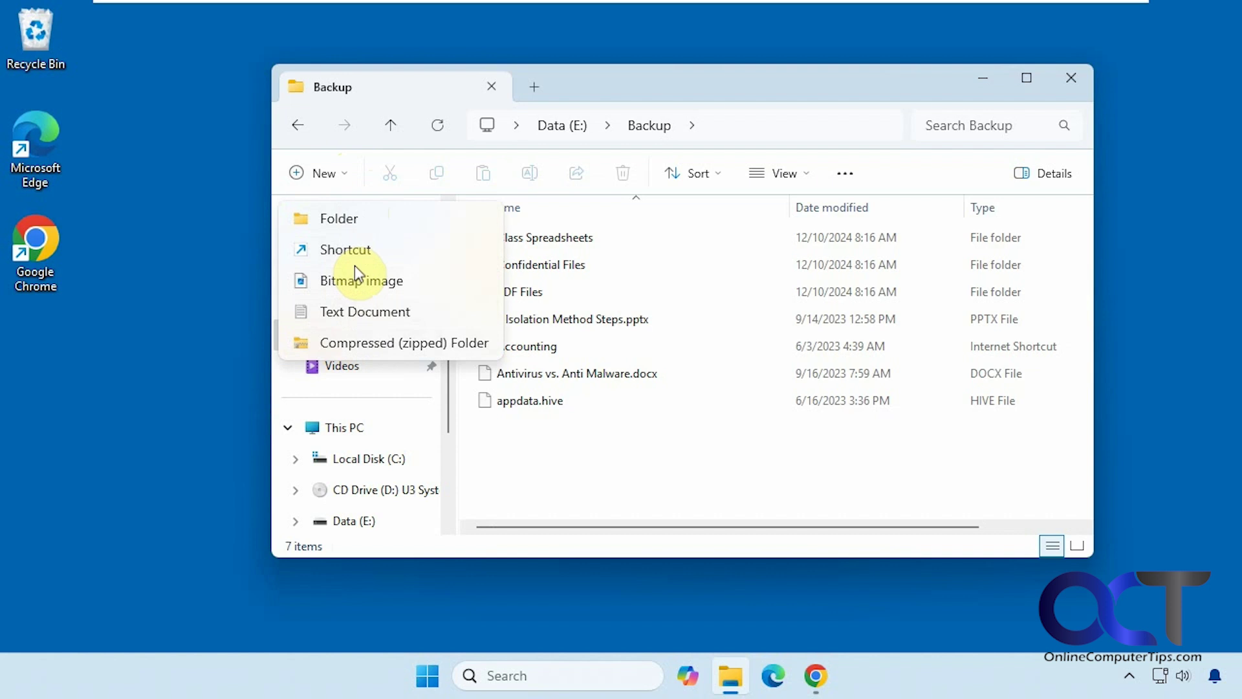
pyautogui.click(559, 449)
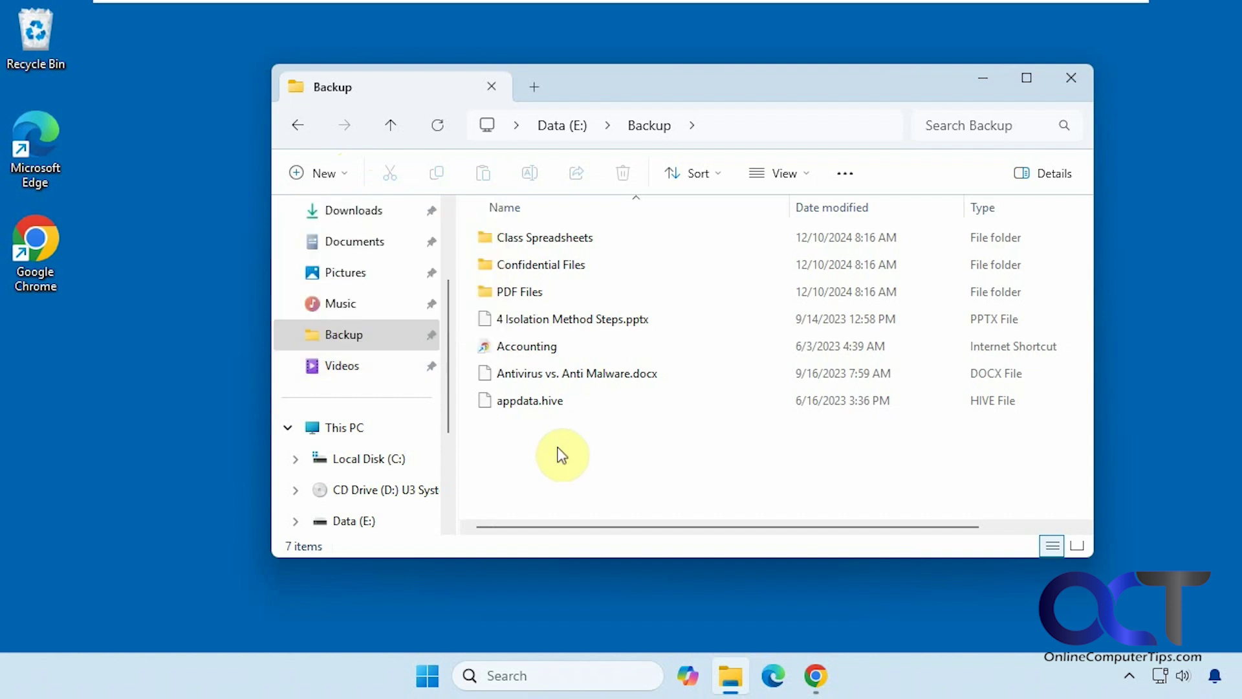
pyautogui.rightClick(555, 460)
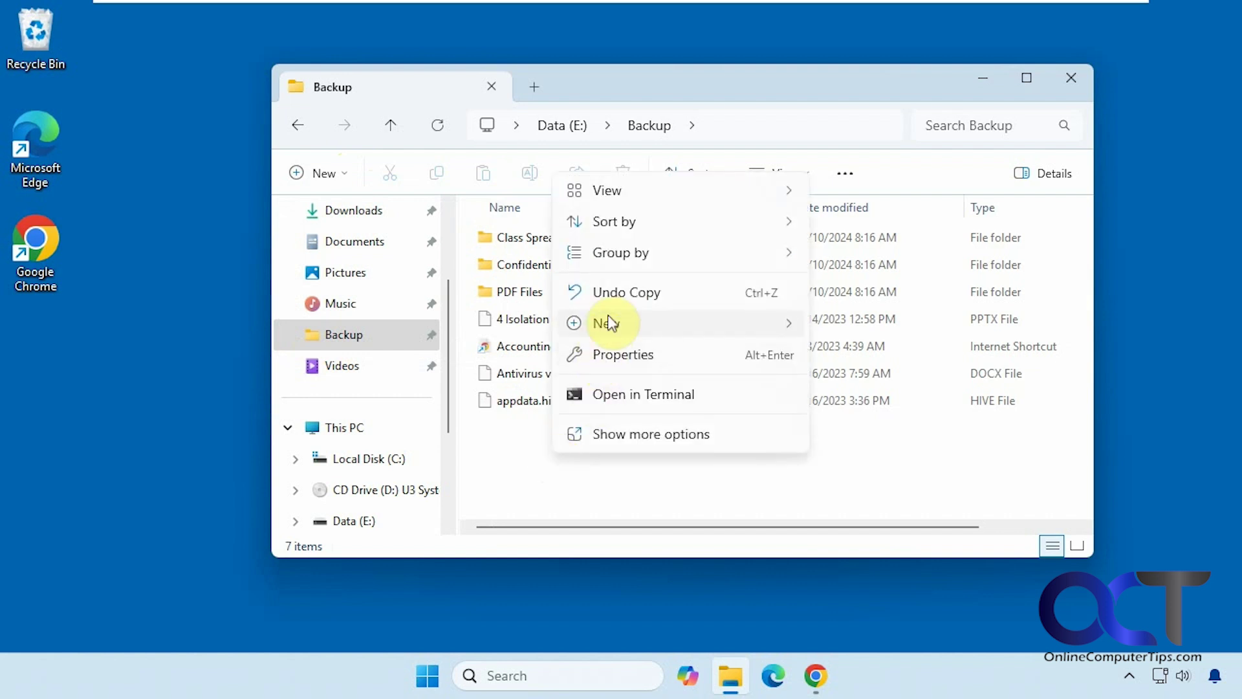
pyautogui.moveTo(610, 323)
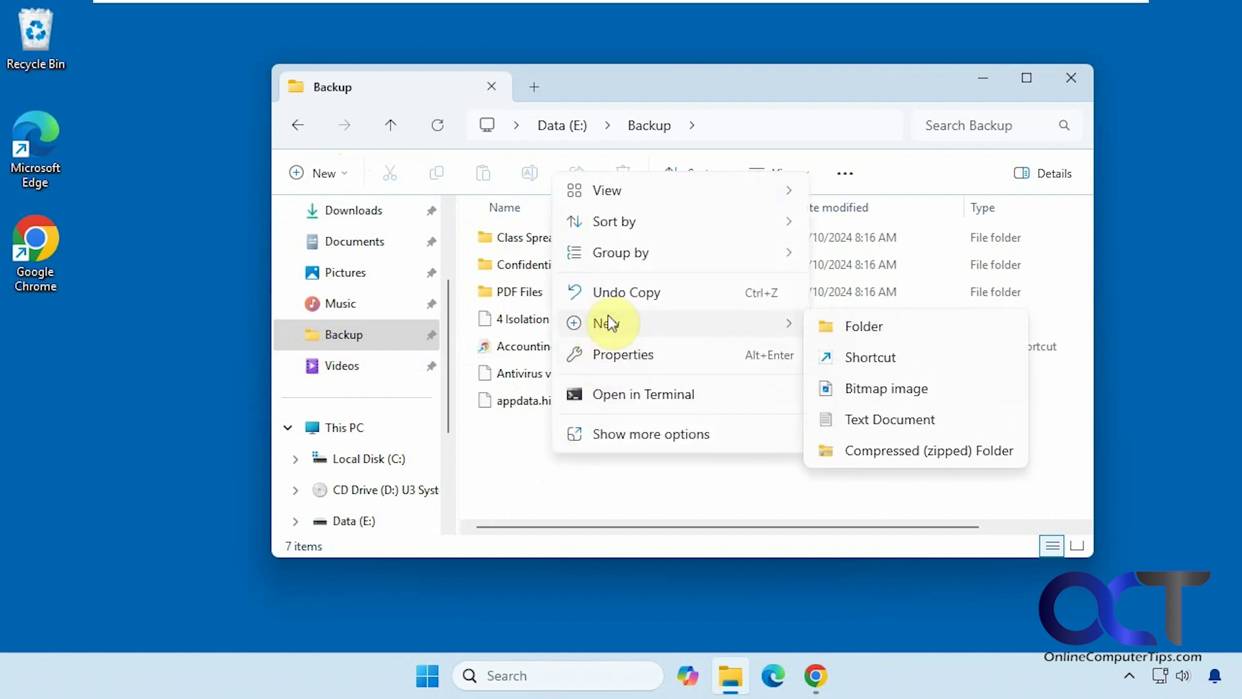
# Create a new folder on the desktop named Demo.
pyautogui.rightClick(106, 407)
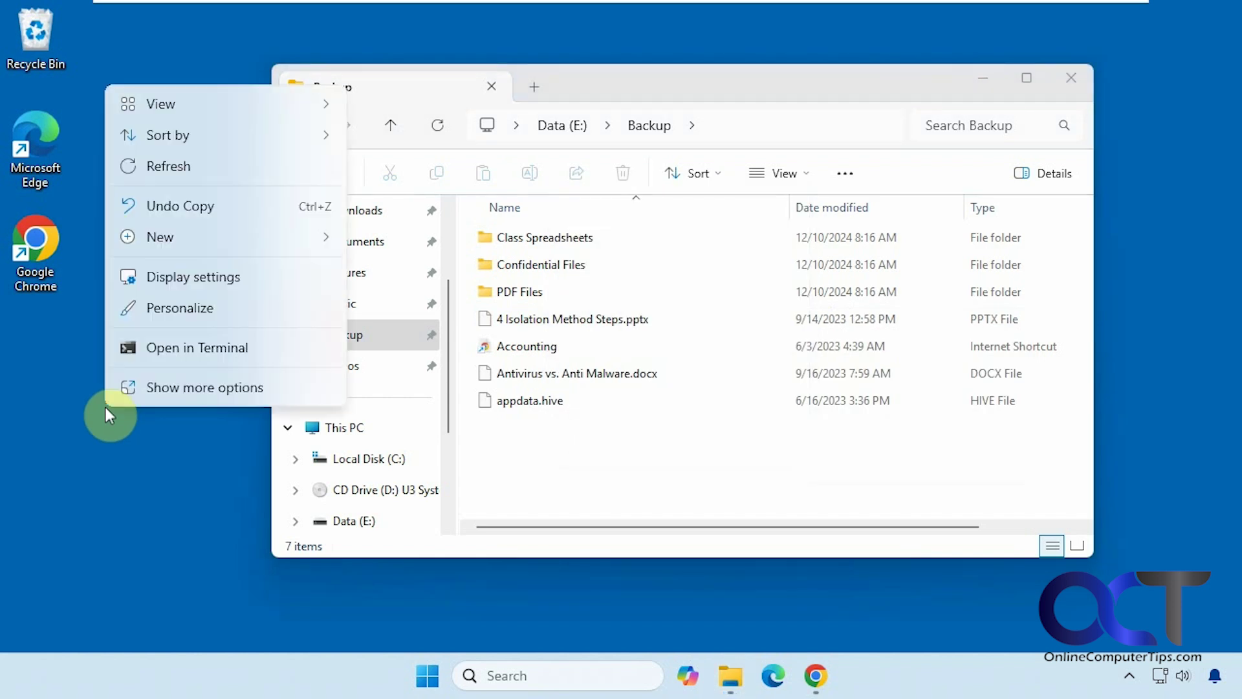
pyautogui.moveTo(218, 244)
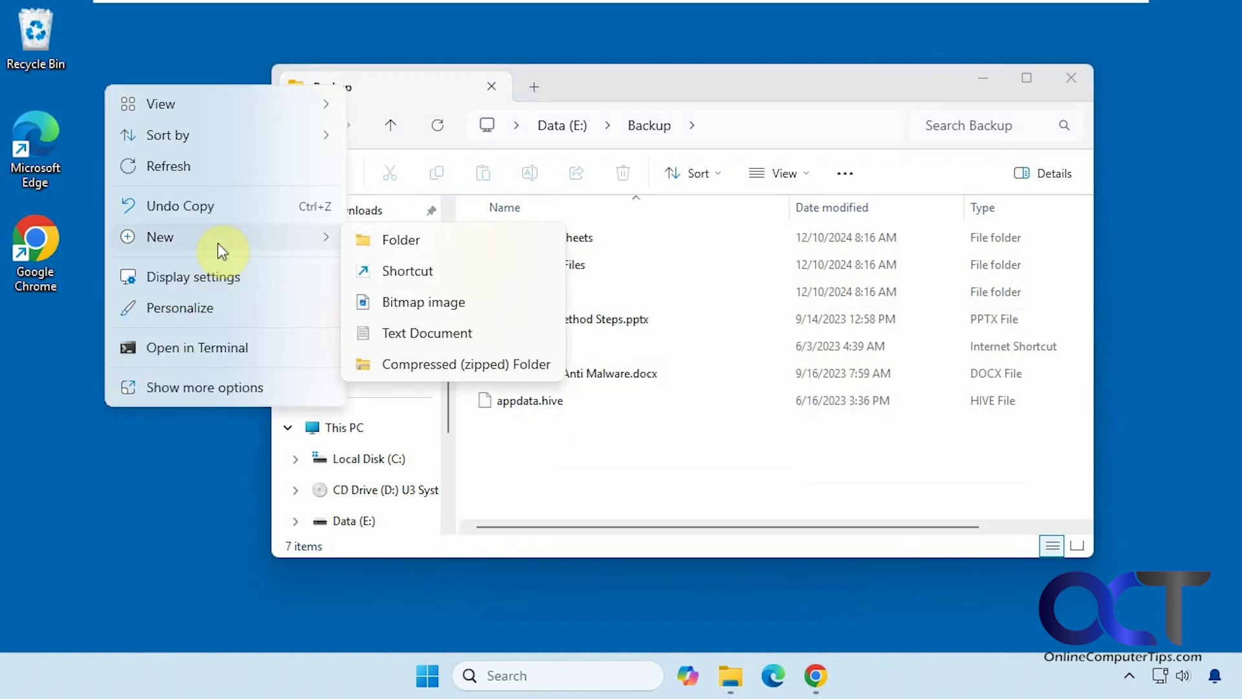
pyautogui.click(412, 244)
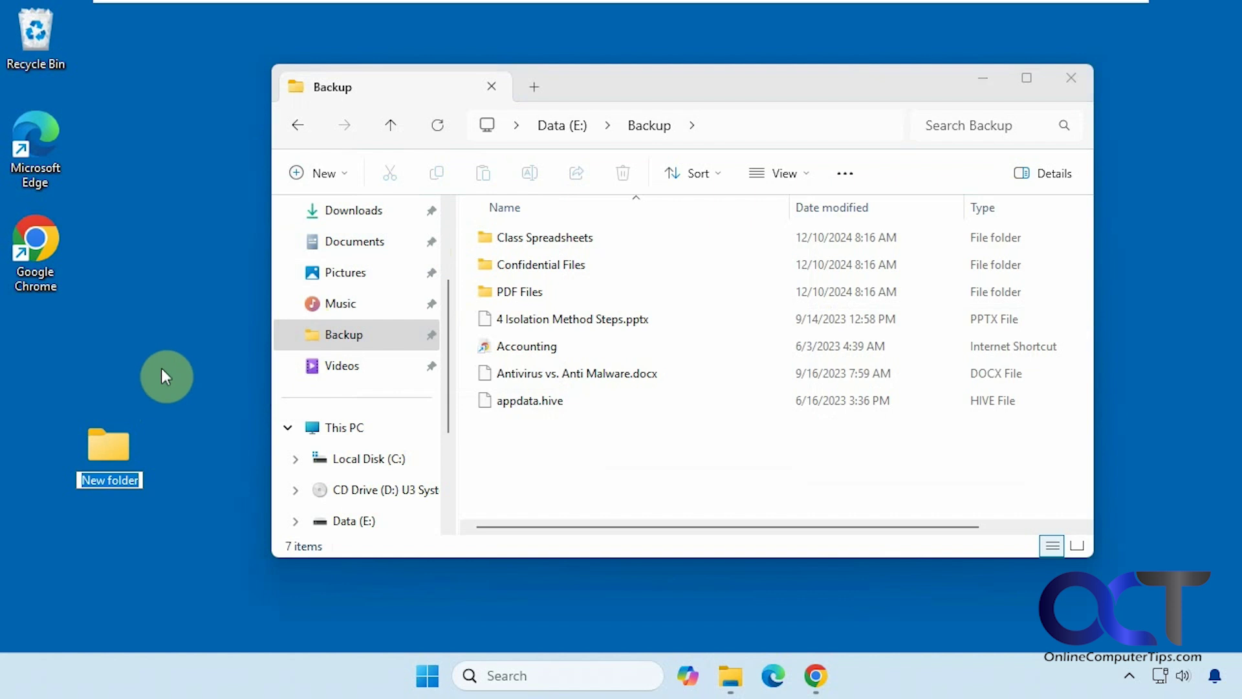
pyautogui.write('De')
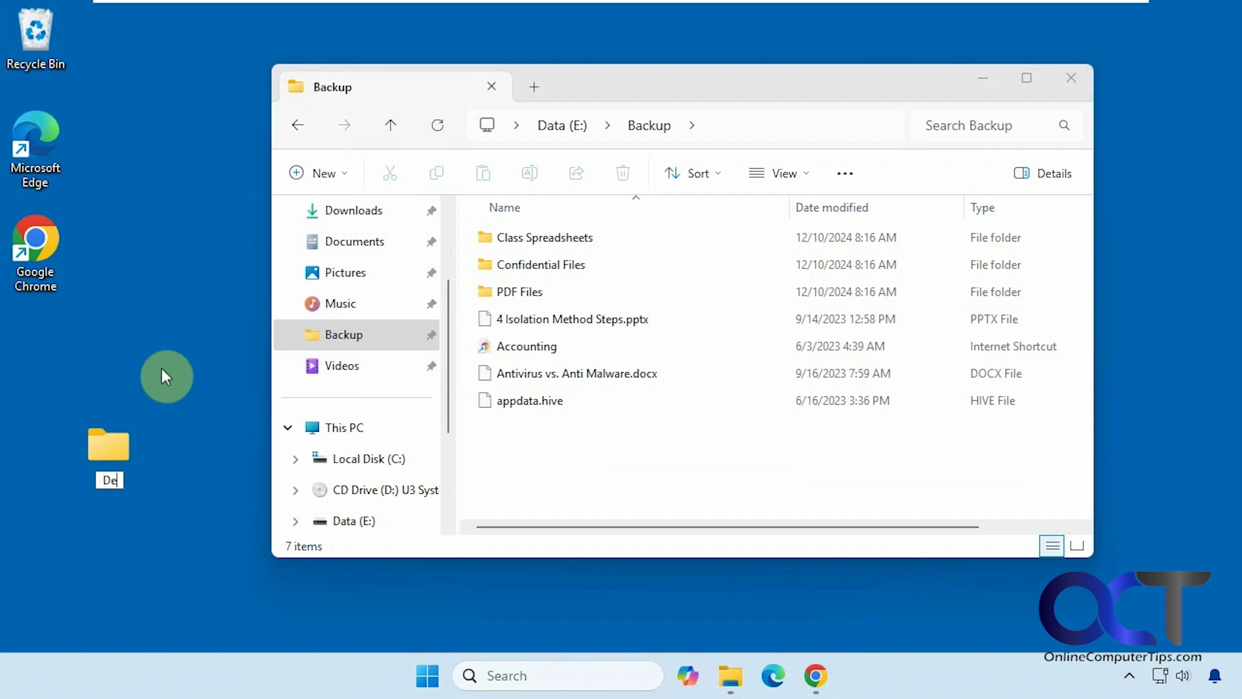
pyautogui.write('mo')
pyautogui.press('Return')
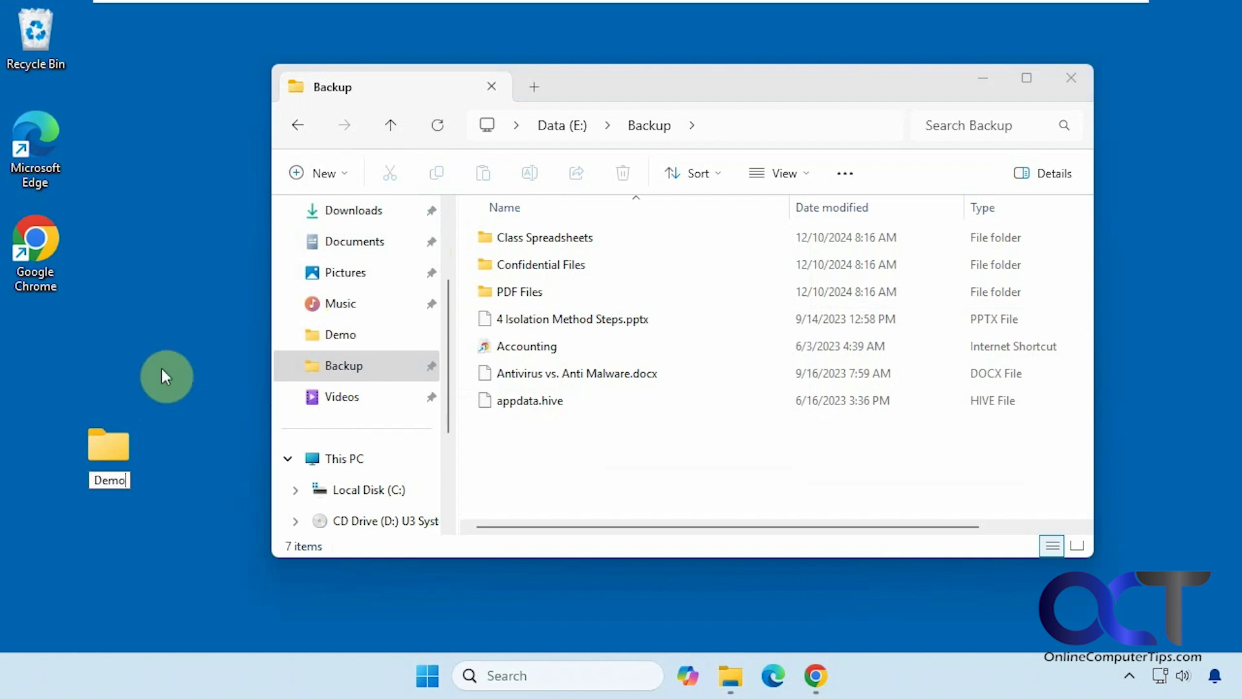
# Rename the Demo folder to 'New name' and leave it selected on the desktop.
pyautogui.rightClick(102, 469)
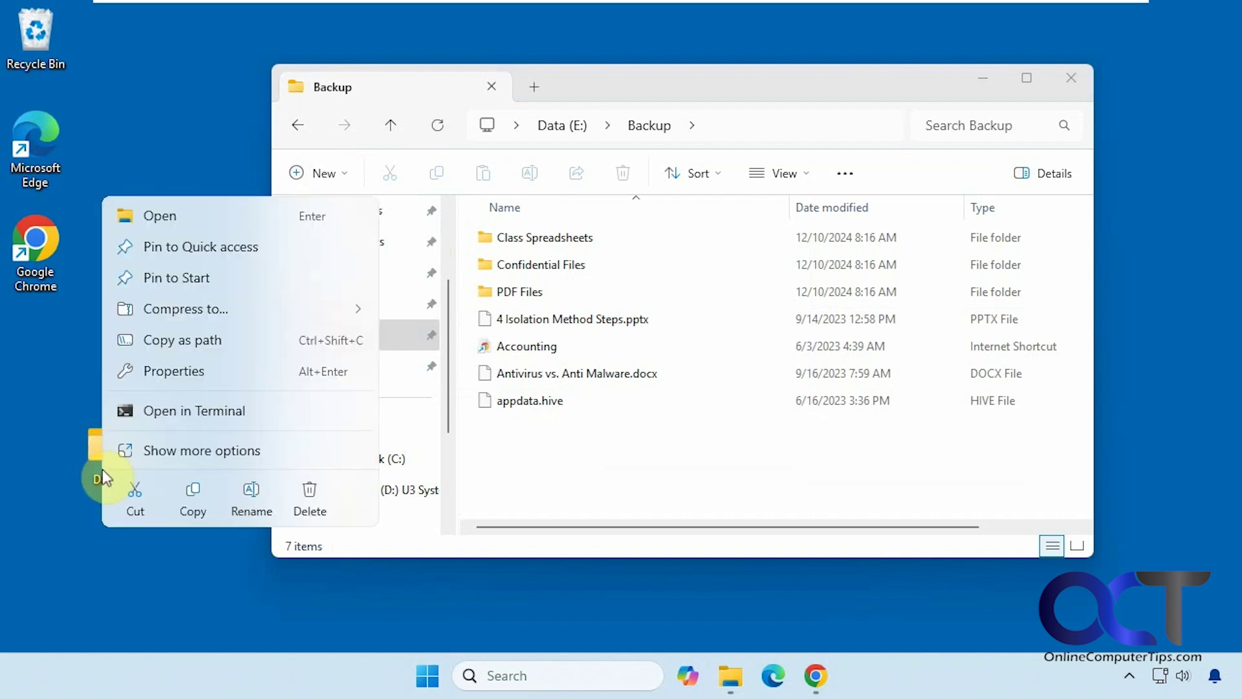
pyautogui.click(250, 495)
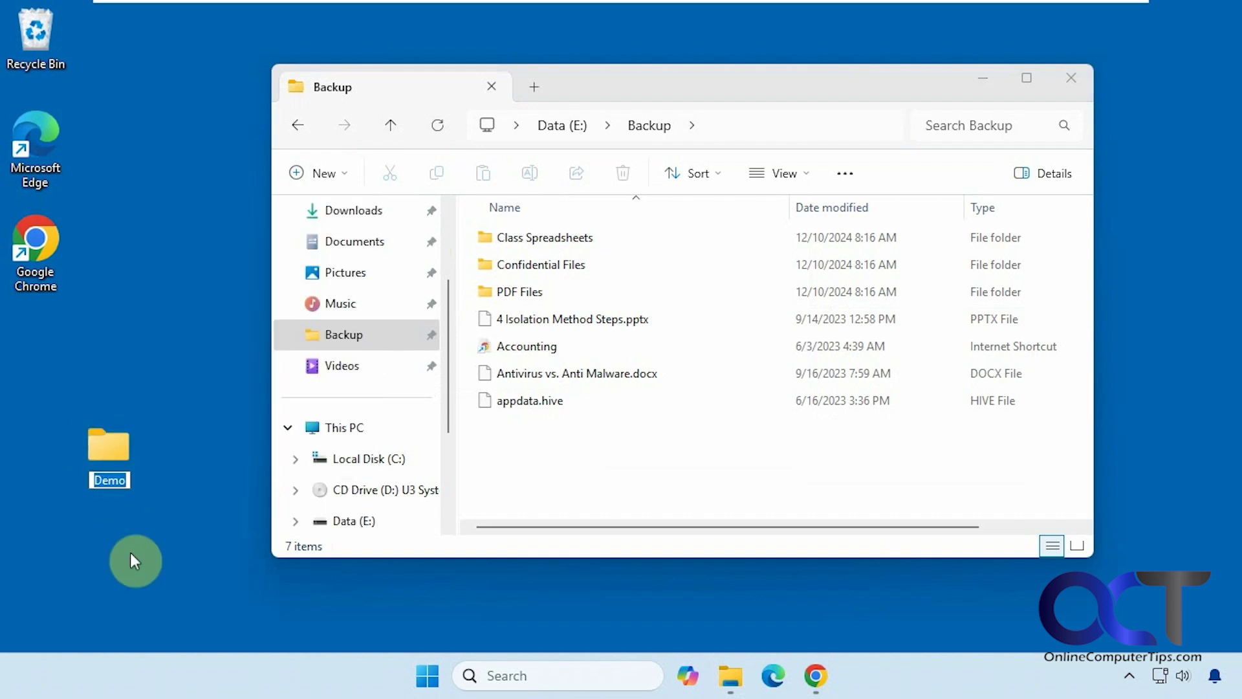
pyautogui.write('New name')
pyautogui.press('Return')
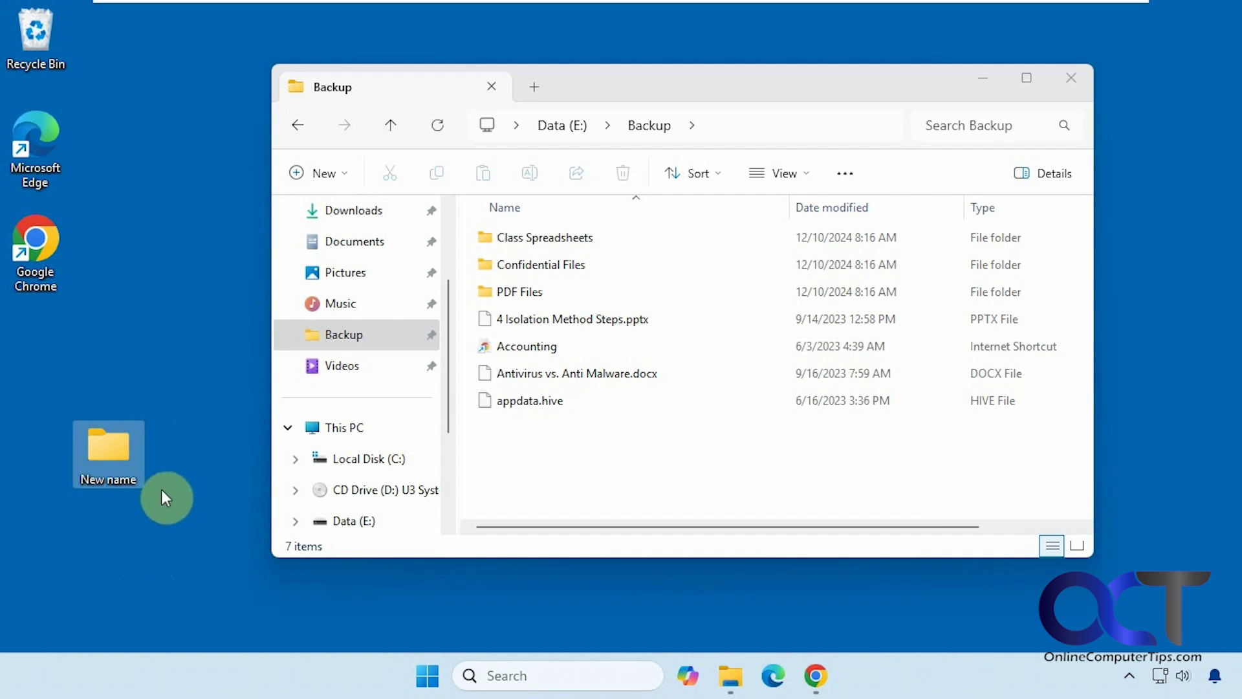
pyautogui.rightClick(115, 463)
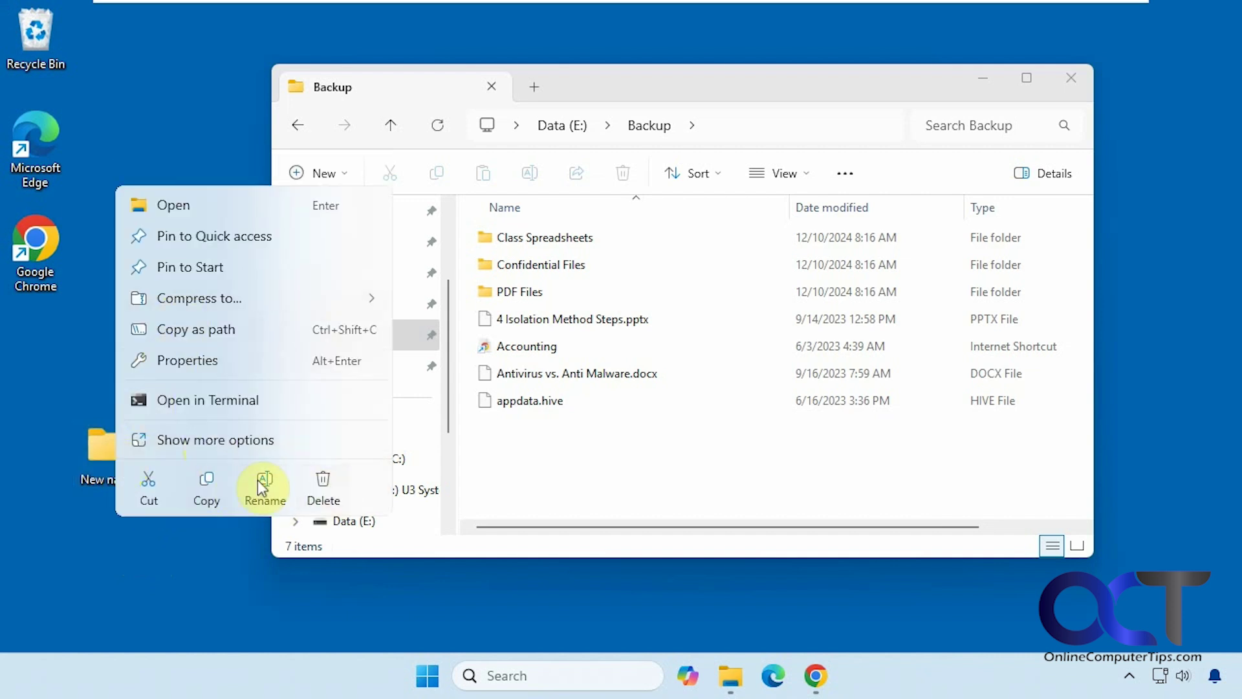
pyautogui.click(56, 382)
pyautogui.click(119, 448)
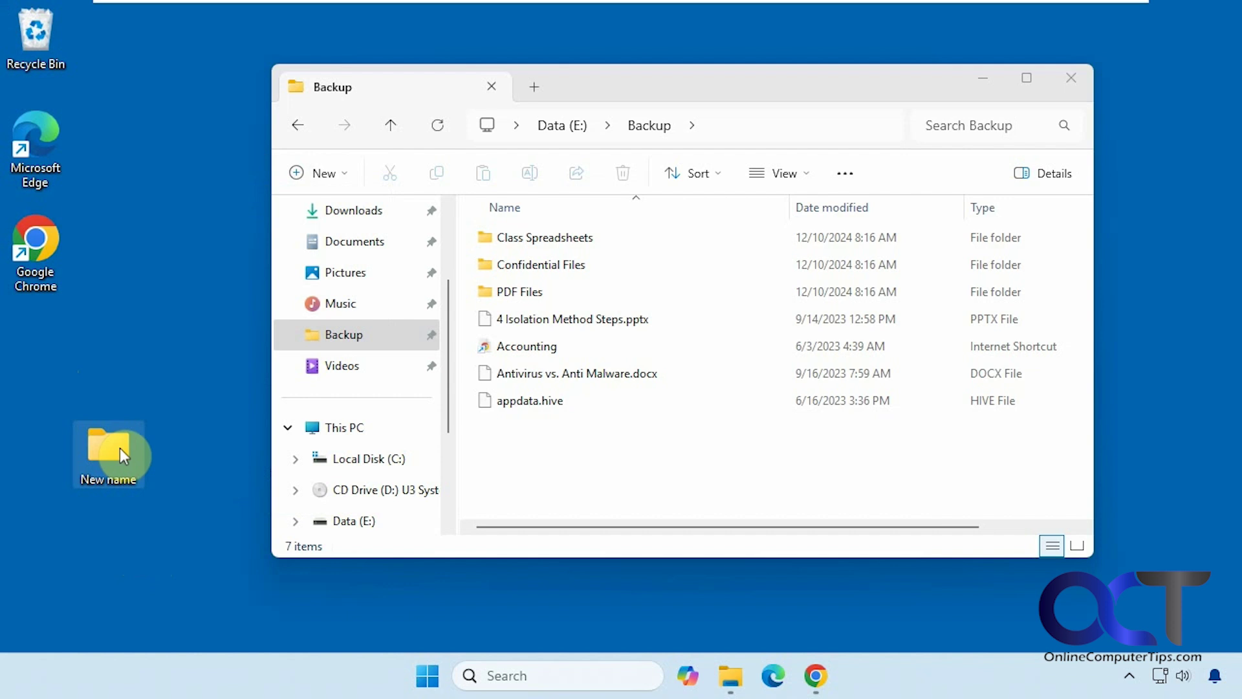
# Select the New name folder on the desktop and delete it to the Recycle Bin.
pyautogui.click(564, 374)
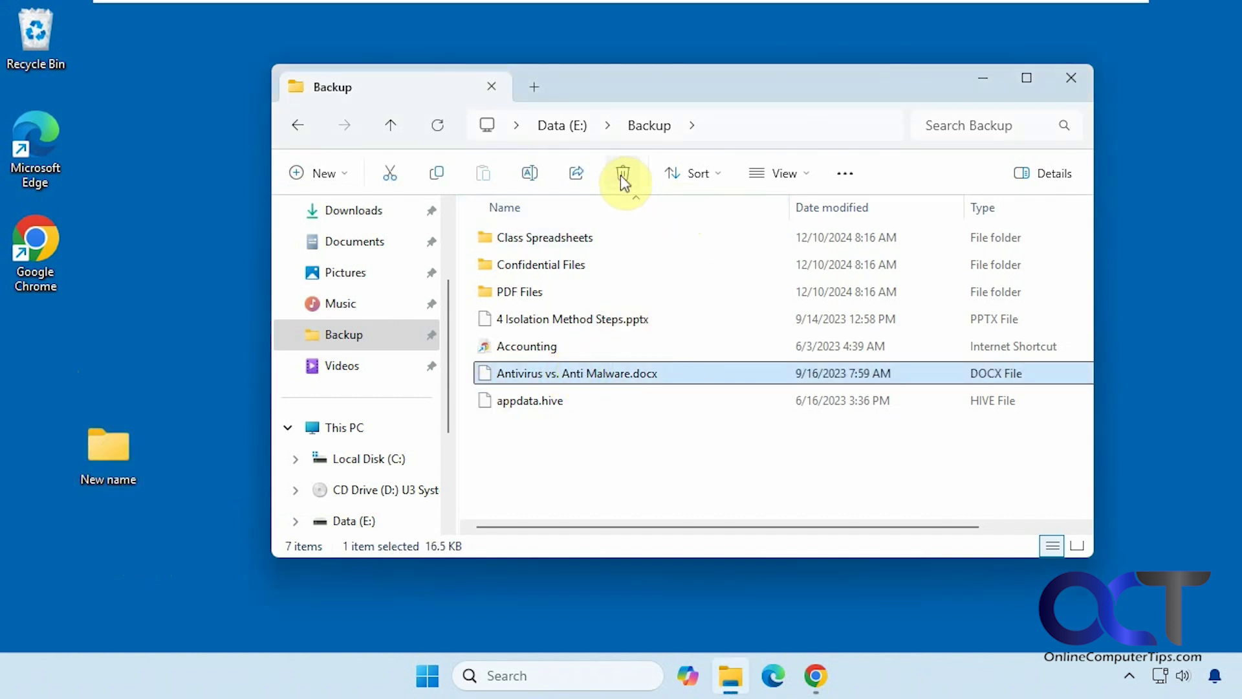
pyautogui.click(251, 414)
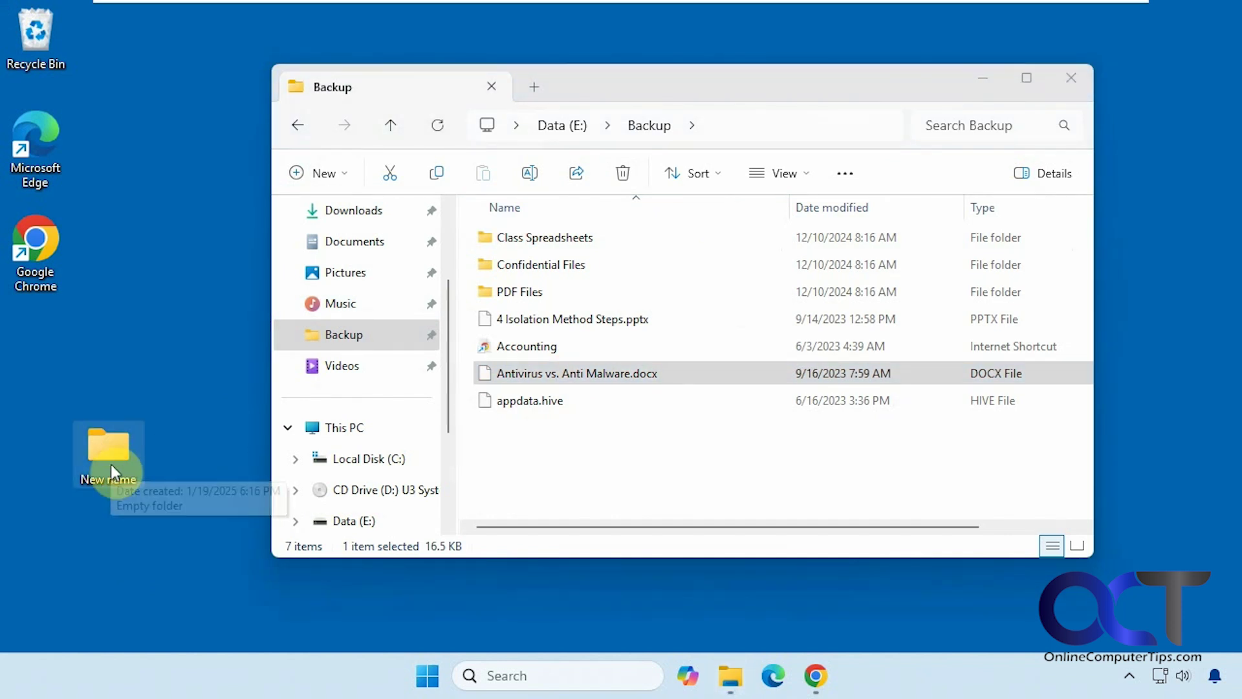
pyautogui.press('Delete')
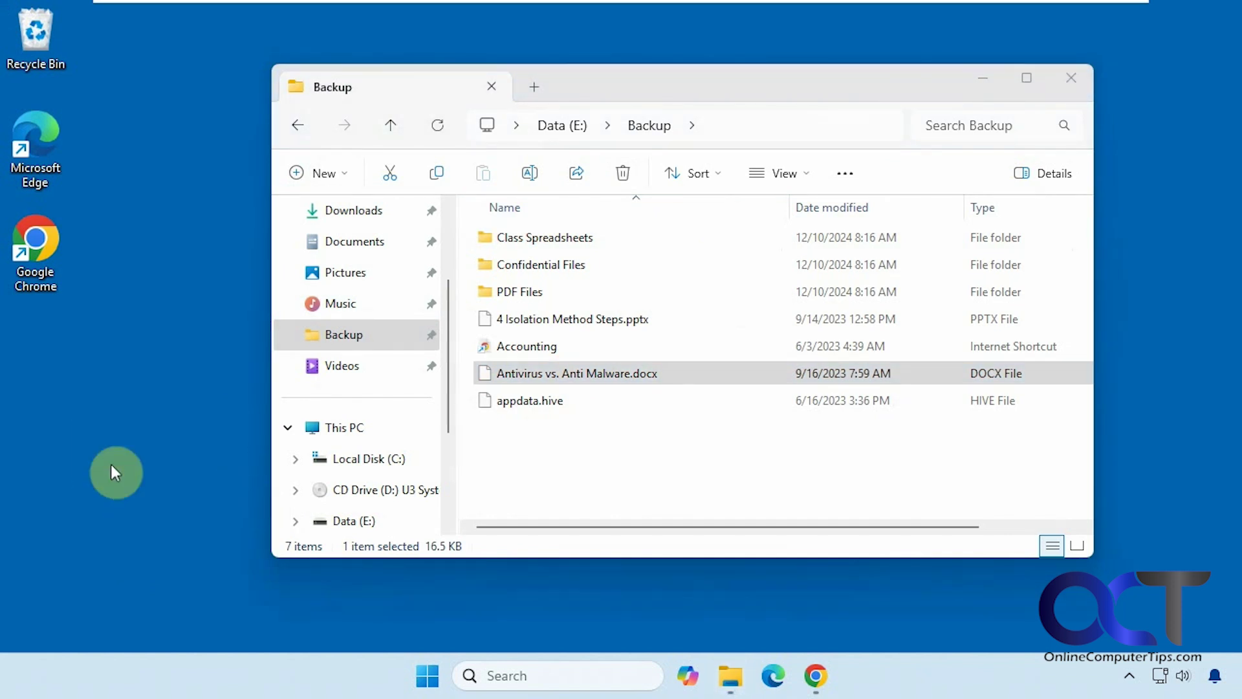
# In the Recycle Bin sorted by Date Deleted, restore New name and drag out New Bitmap image.bmp.
pyautogui.doubleClick(29, 44)
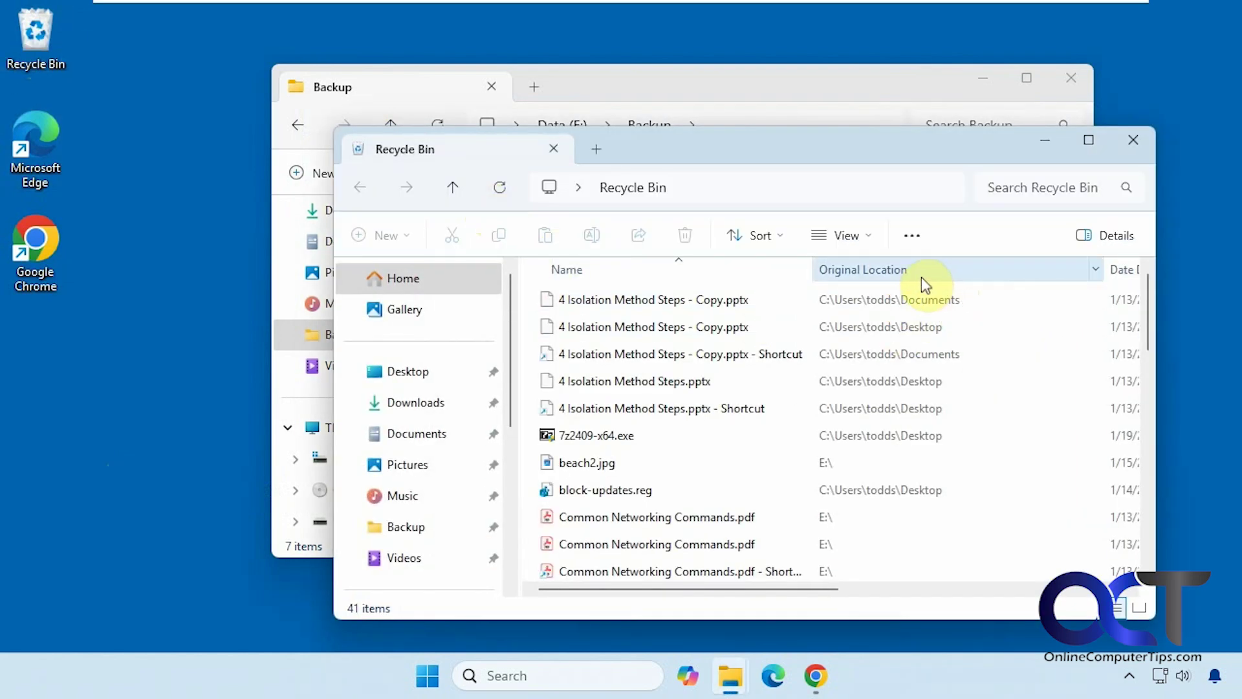
pyautogui.click(1120, 269)
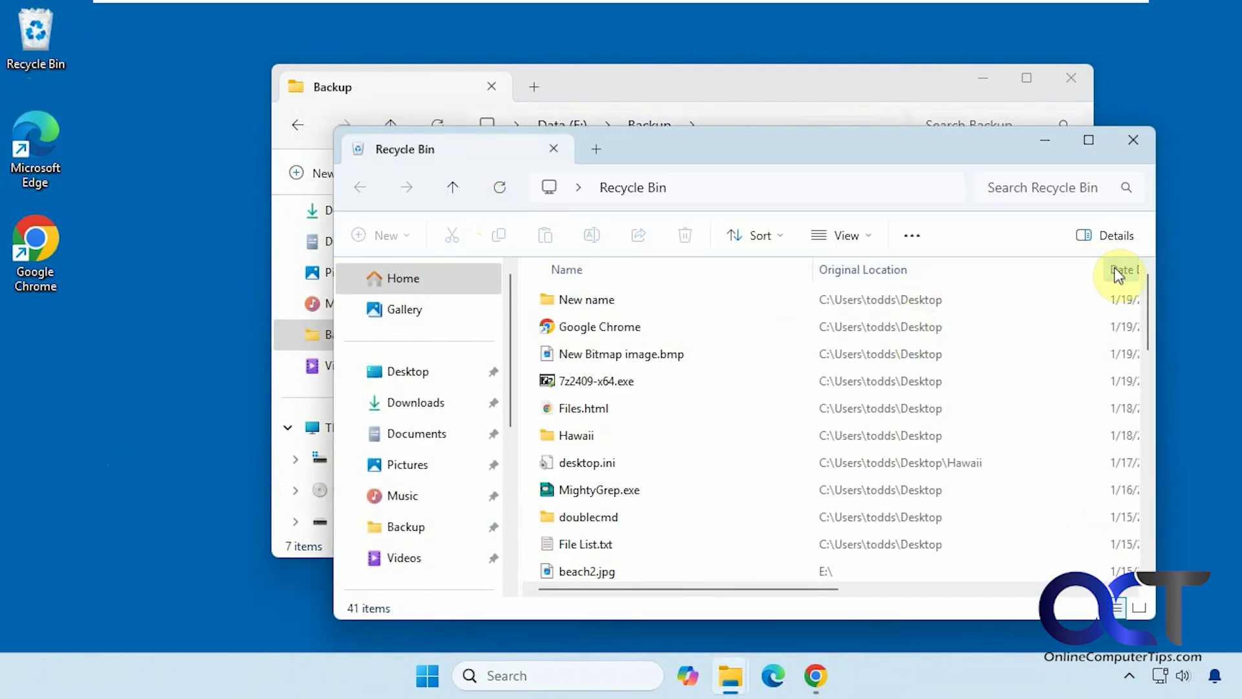
pyautogui.rightClick(589, 301)
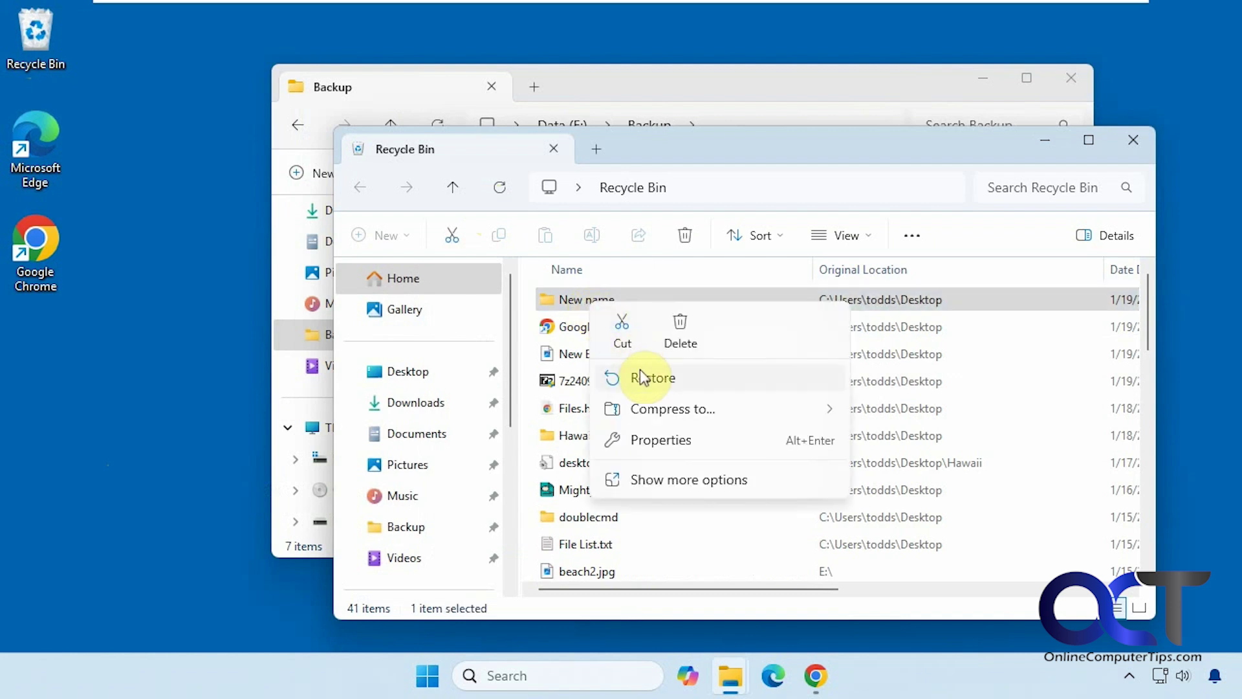
pyautogui.click(642, 374)
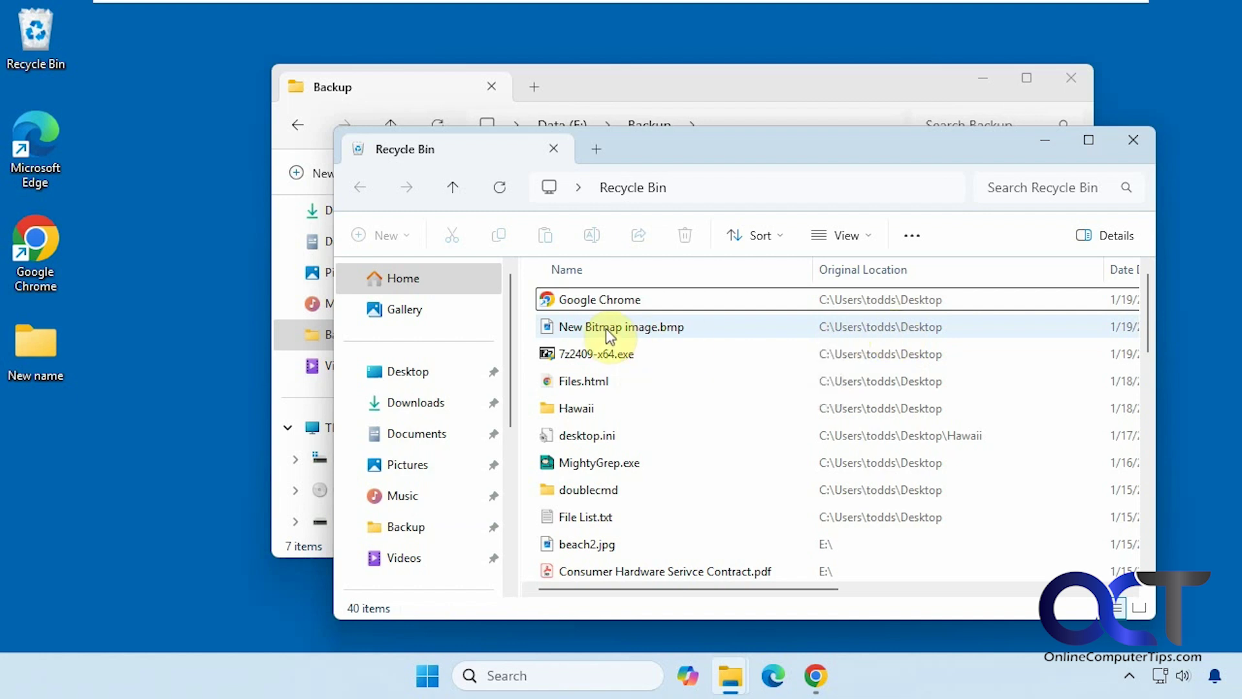
pyautogui.moveTo(609, 331); pyautogui.dragTo(62, 484)
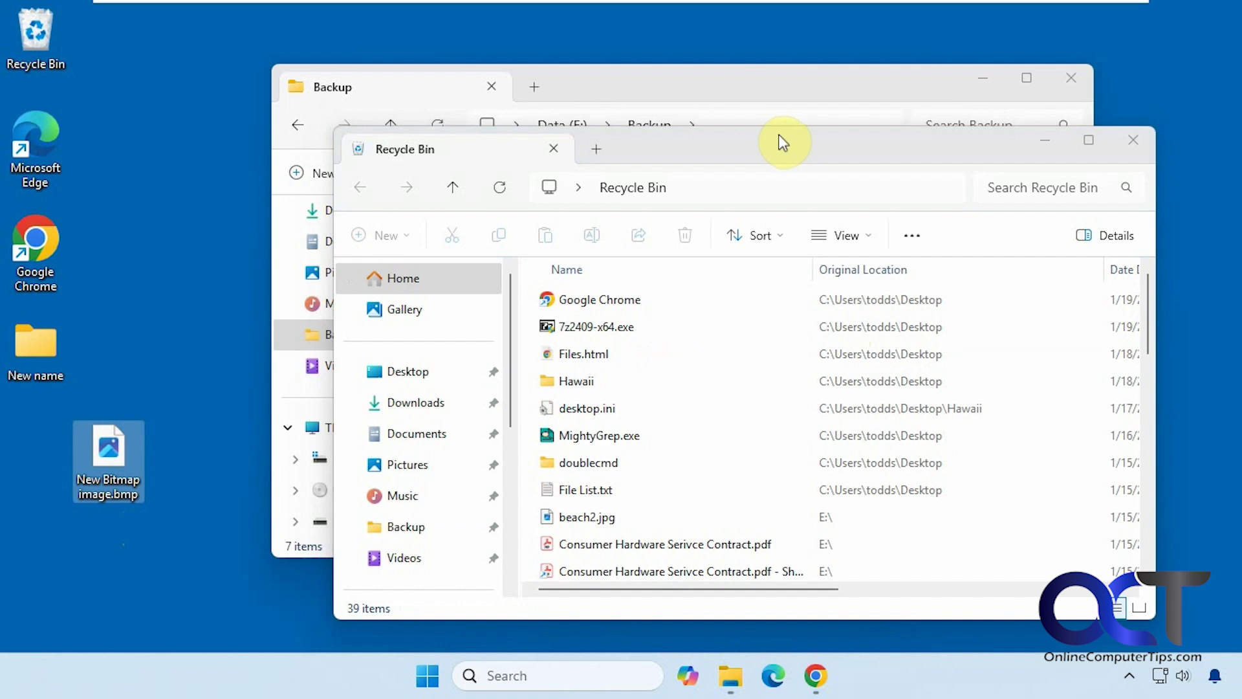
# Add a Documents tab, switch the original tab to Pictures, and finish on Documents.
pyautogui.click(596, 150)
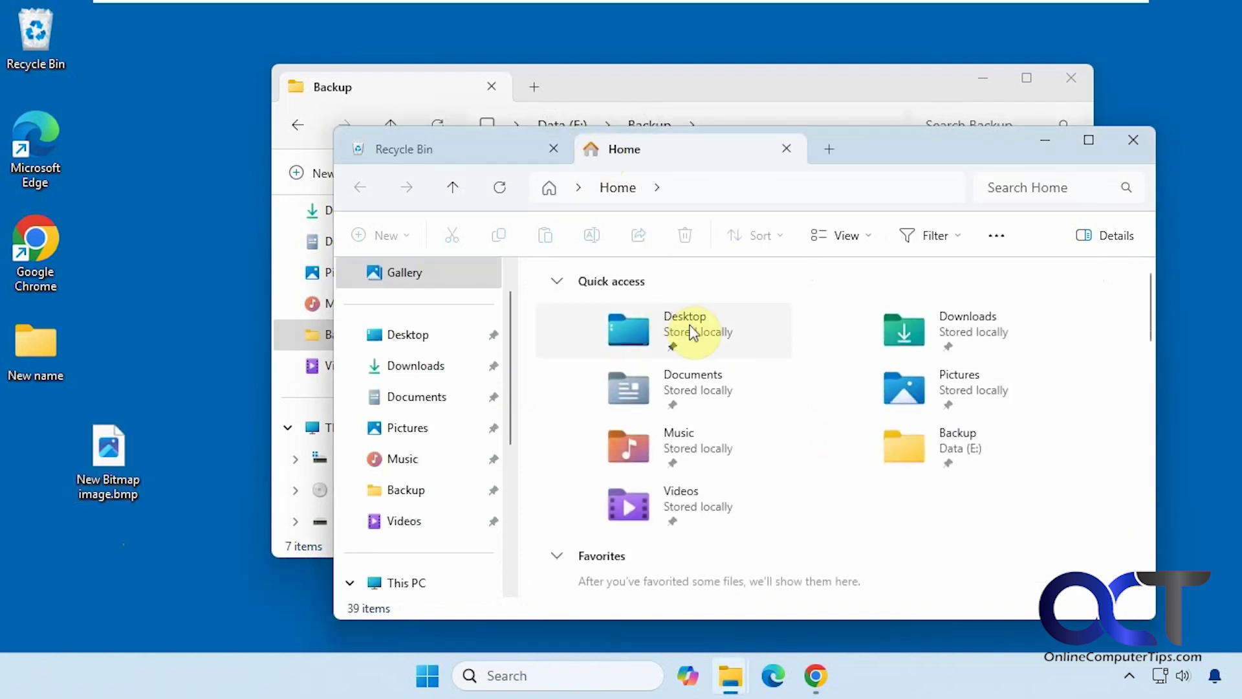
pyautogui.click(704, 388)
pyautogui.doubleClick(702, 386)
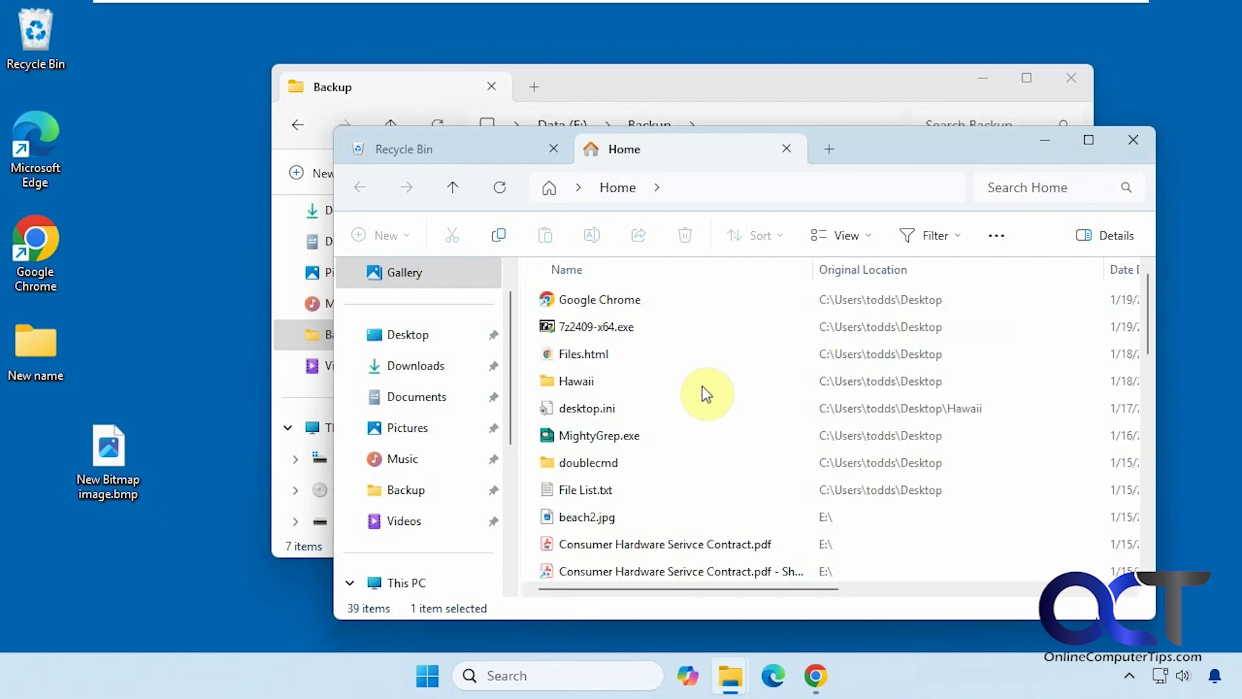
pyautogui.click(480, 144)
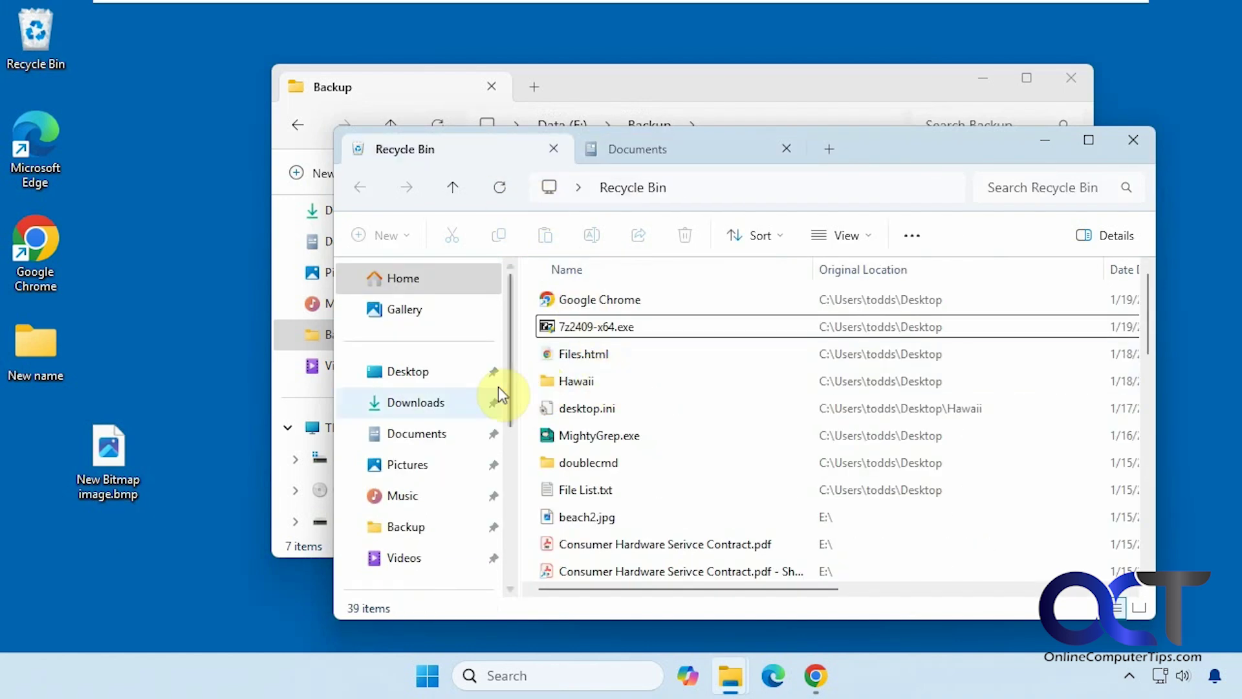
pyautogui.click(418, 465)
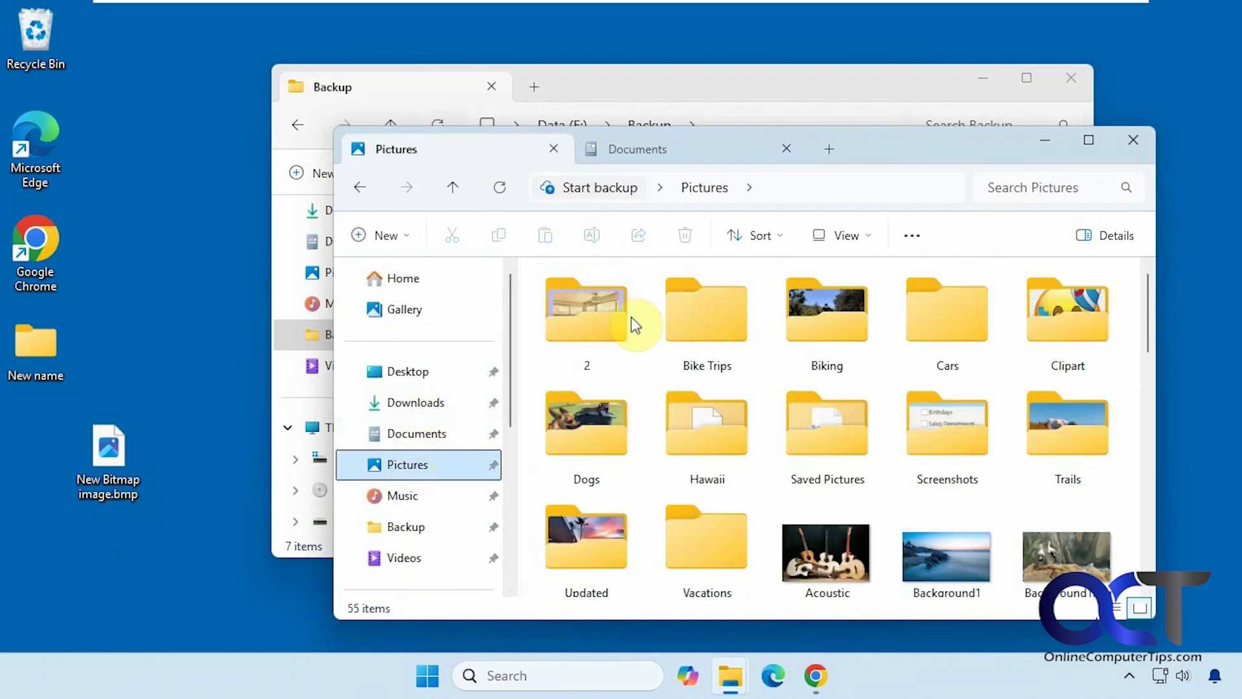
pyautogui.click(661, 149)
pyautogui.click(488, 150)
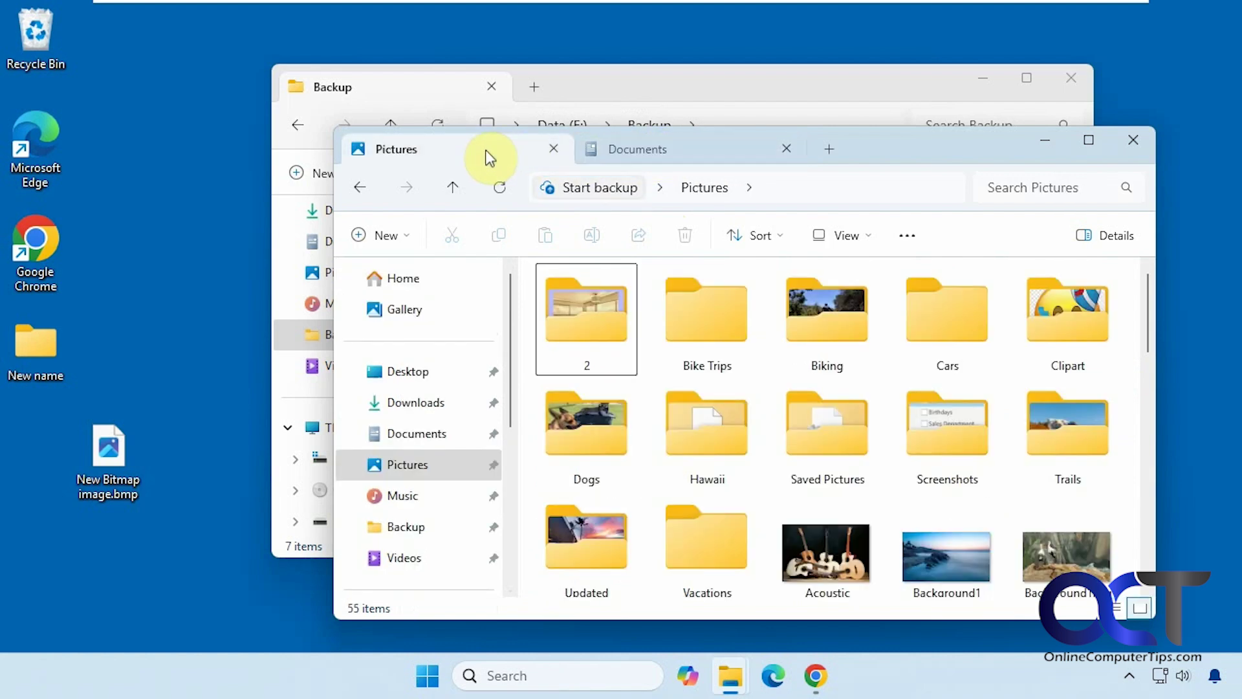
pyautogui.click(661, 149)
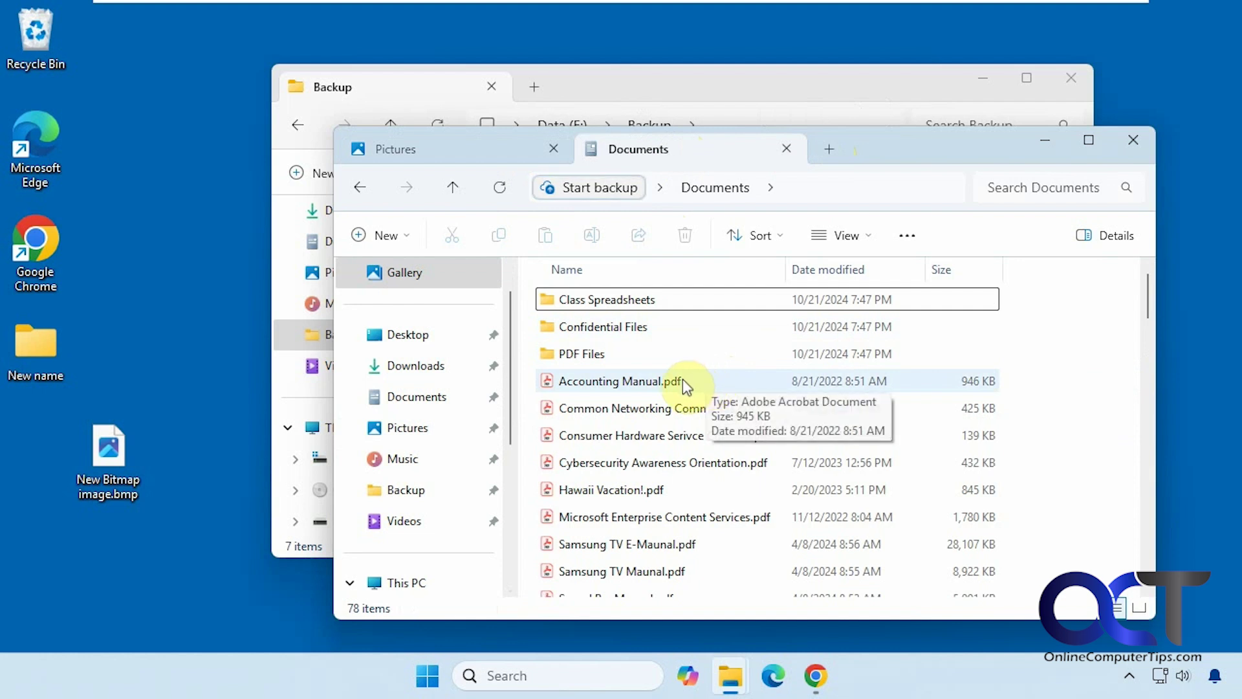
# Copy Accounting Manual.pdf from Documents, paste it into the Pictures tab, then return to Documents.
pyautogui.rightClick(649, 387)
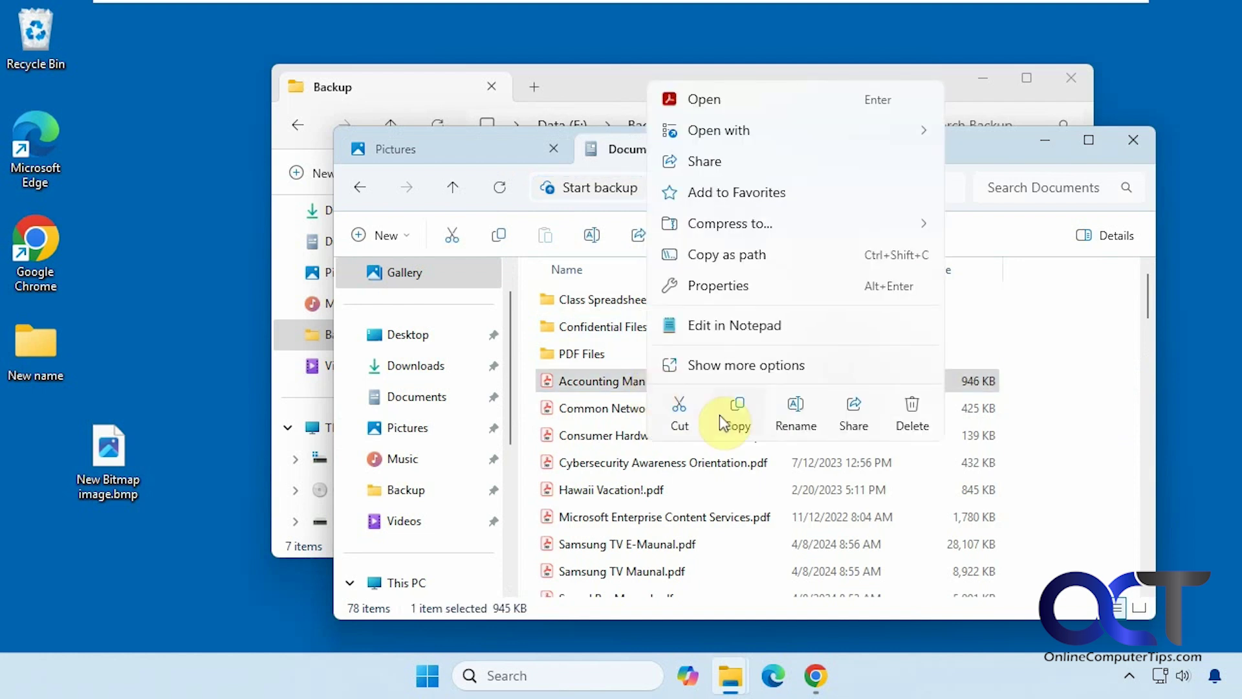
pyautogui.click(736, 412)
pyautogui.click(479, 154)
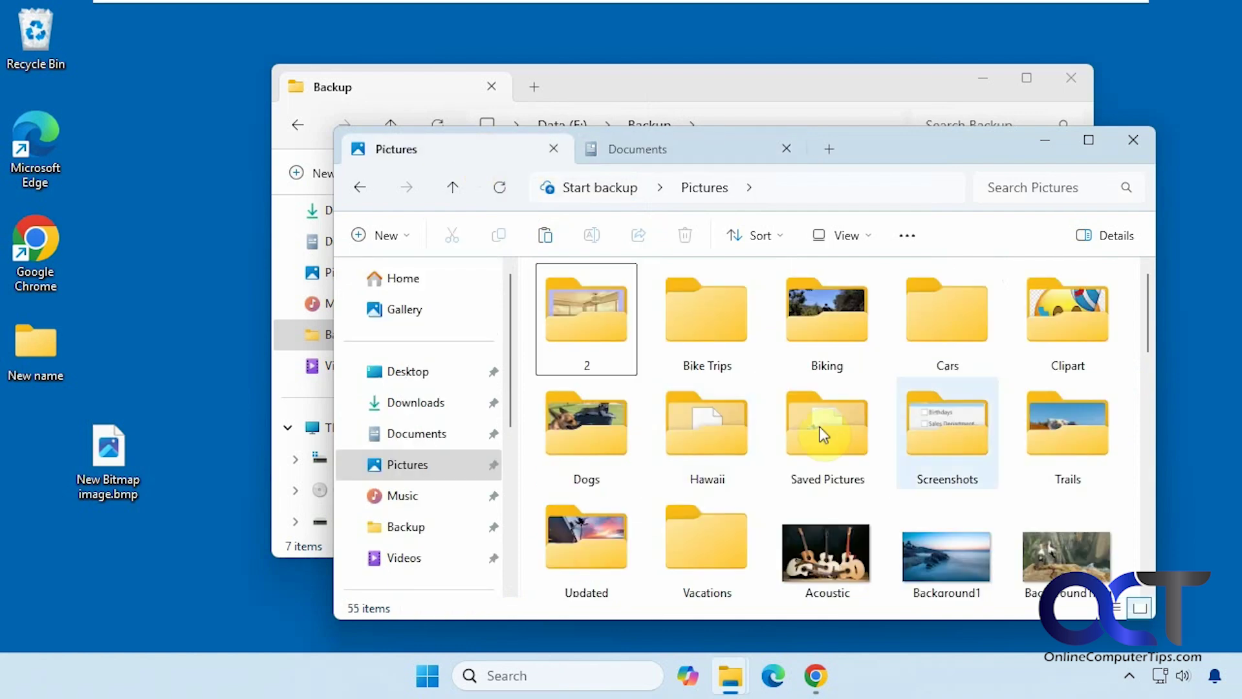
pyautogui.scroll(-10, 929, 490)
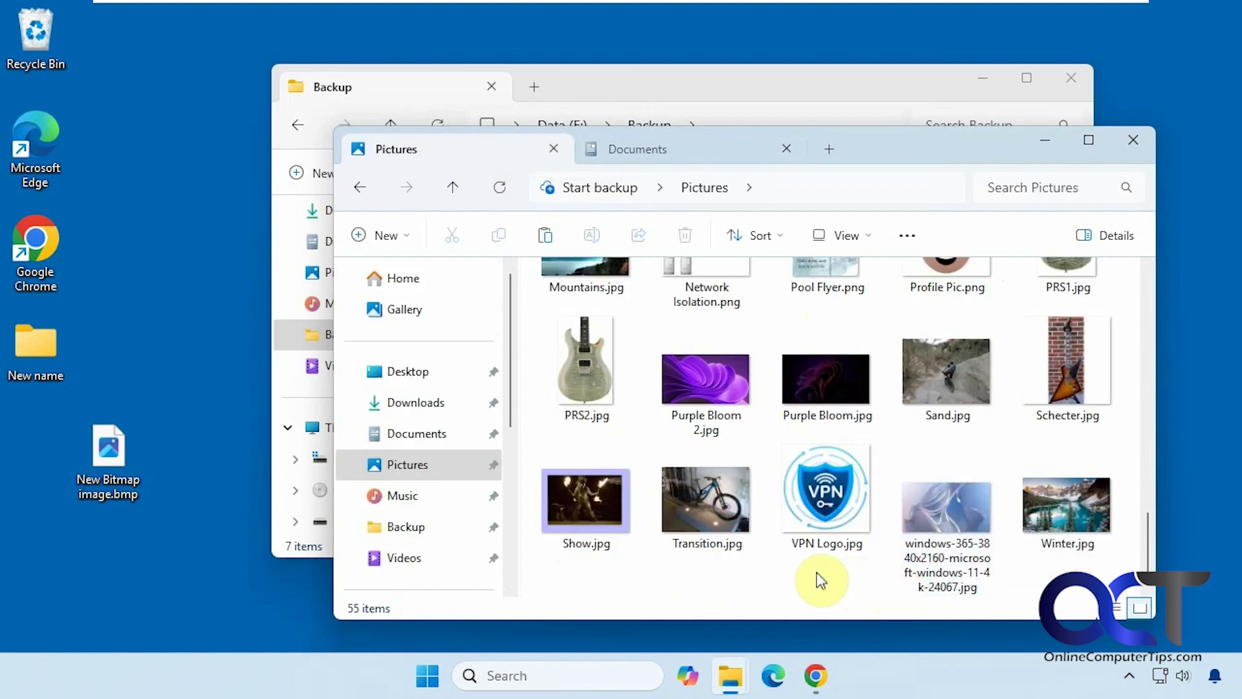
pyautogui.rightClick(799, 581)
pyautogui.click(831, 599)
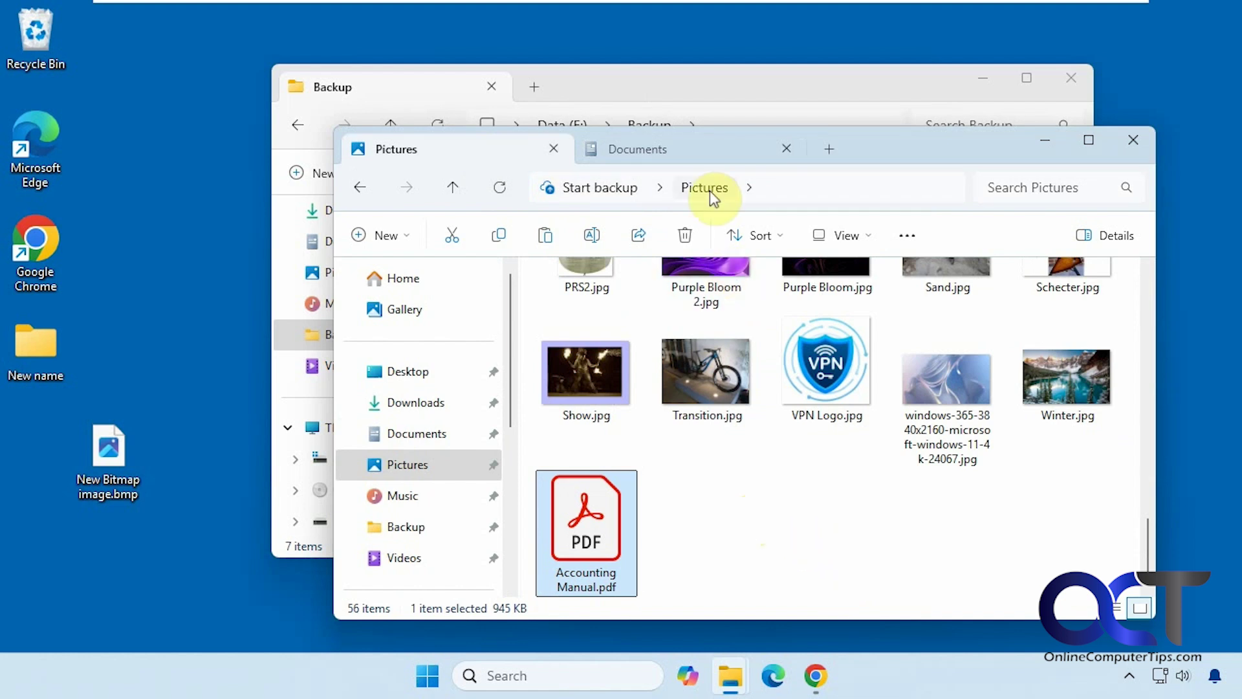
pyautogui.click(686, 147)
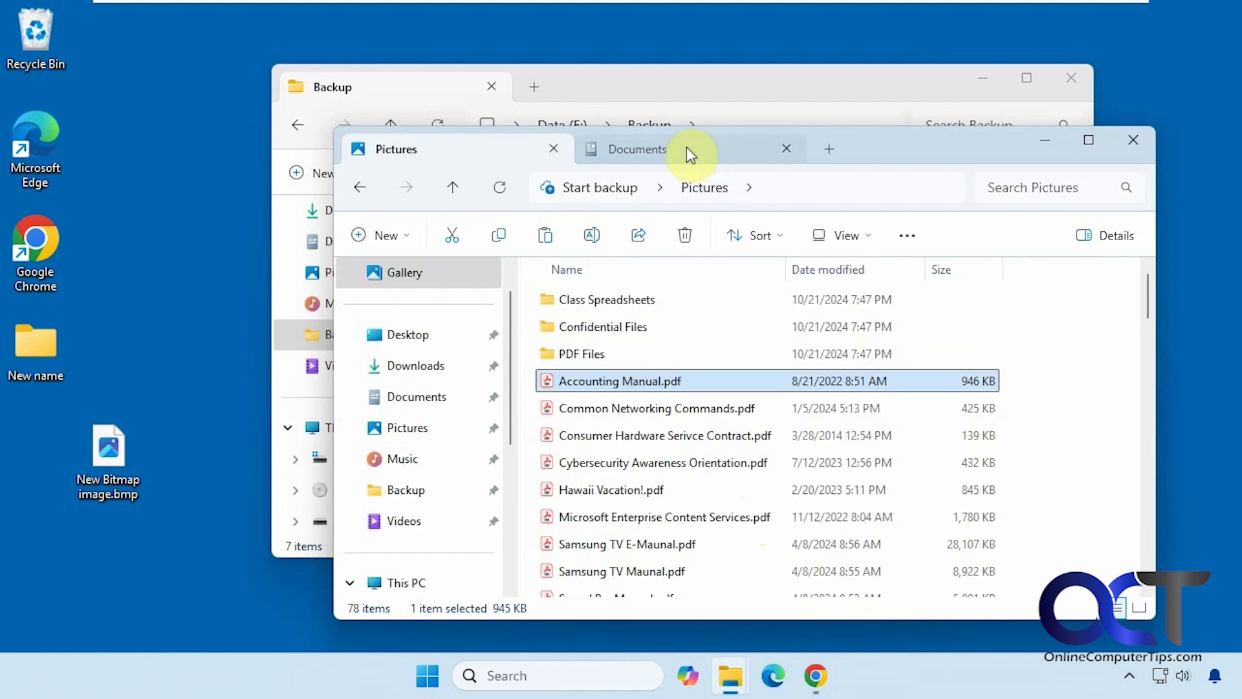
# Cut Accounting Manual.pdf from Documents and paste it onto the desktop.
pyautogui.rightClick(666, 384)
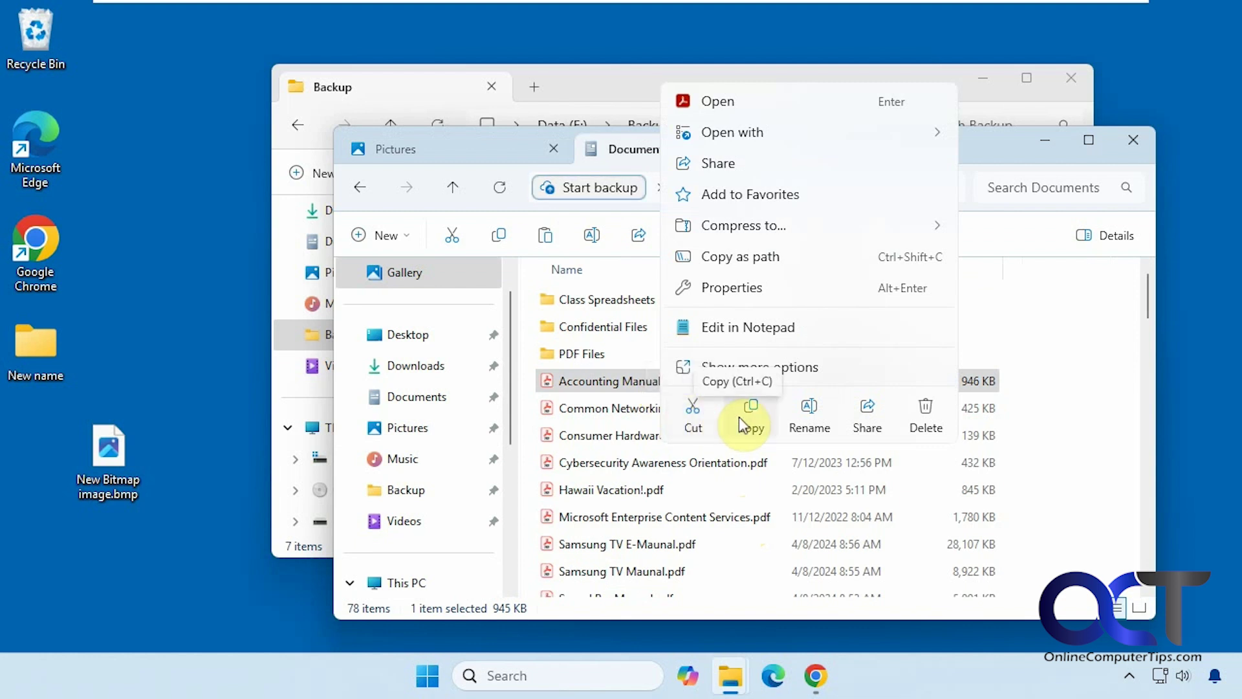
pyautogui.click(695, 424)
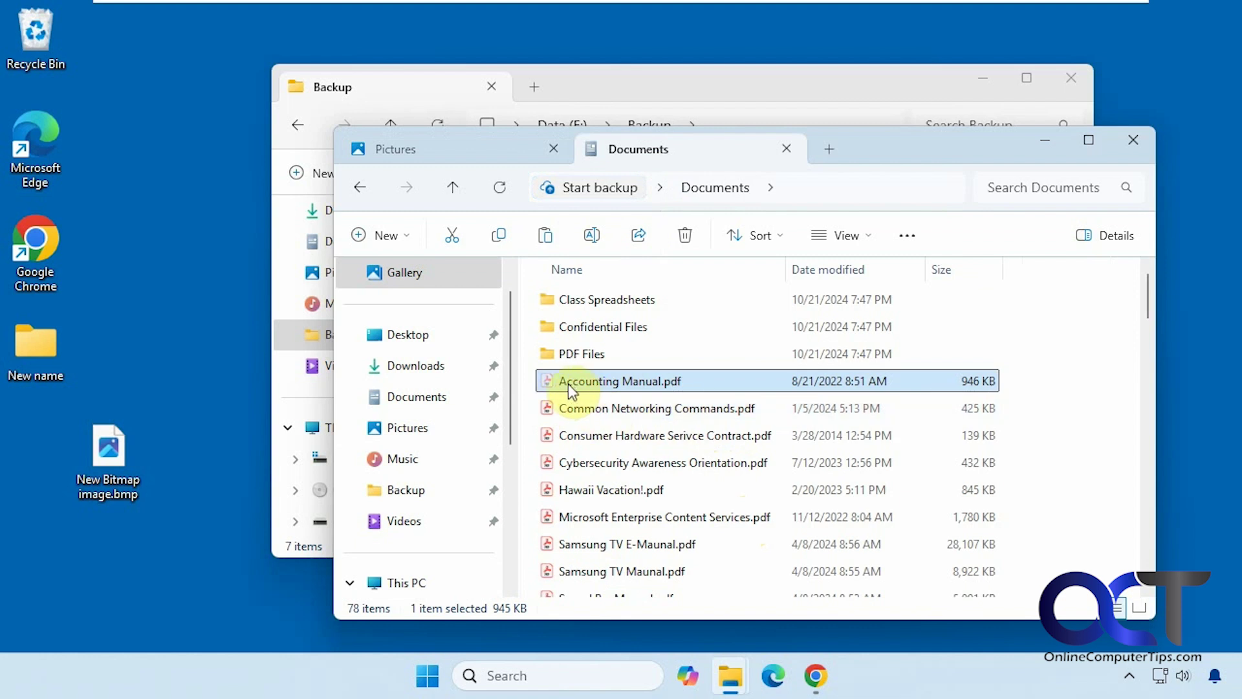
pyautogui.rightClick(120, 279)
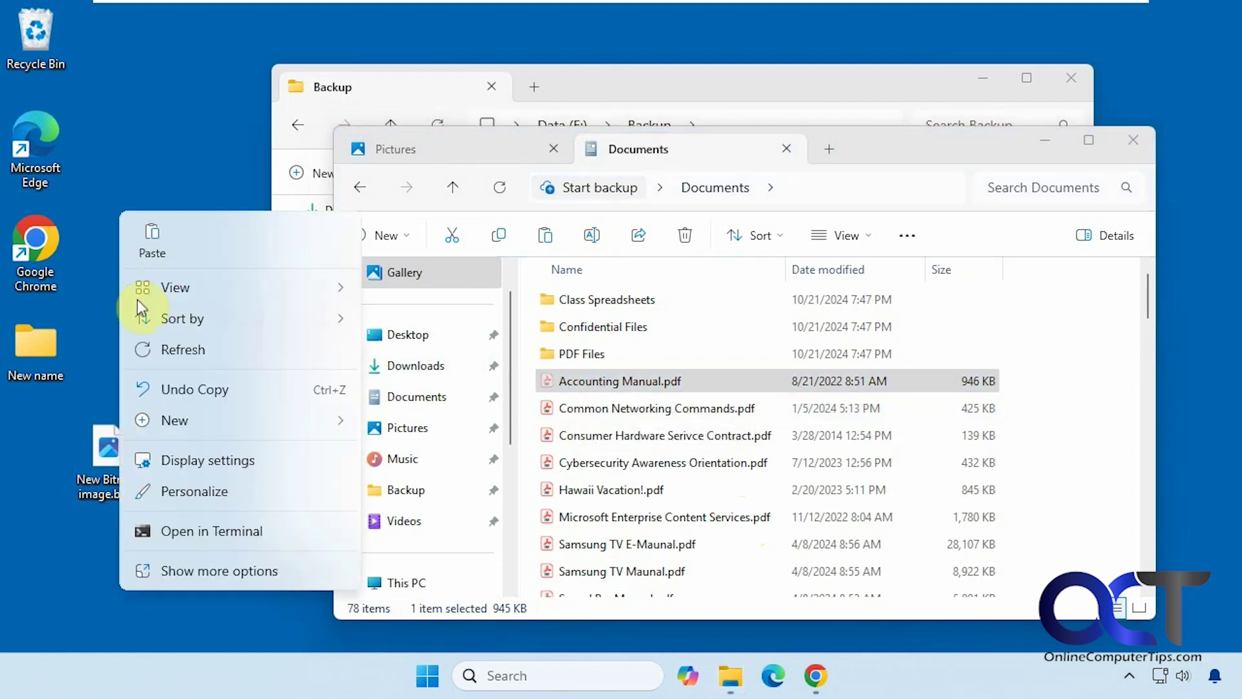
pyautogui.click(154, 236)
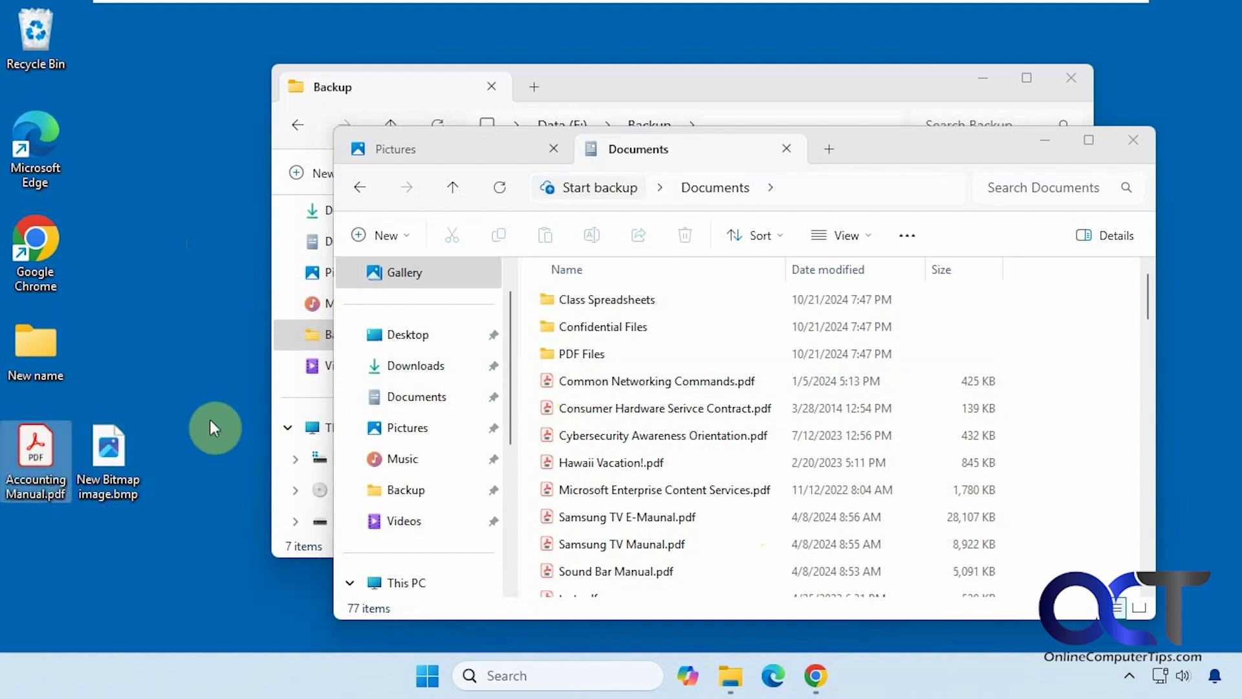
pyautogui.hotkey('alt', 'Tab')
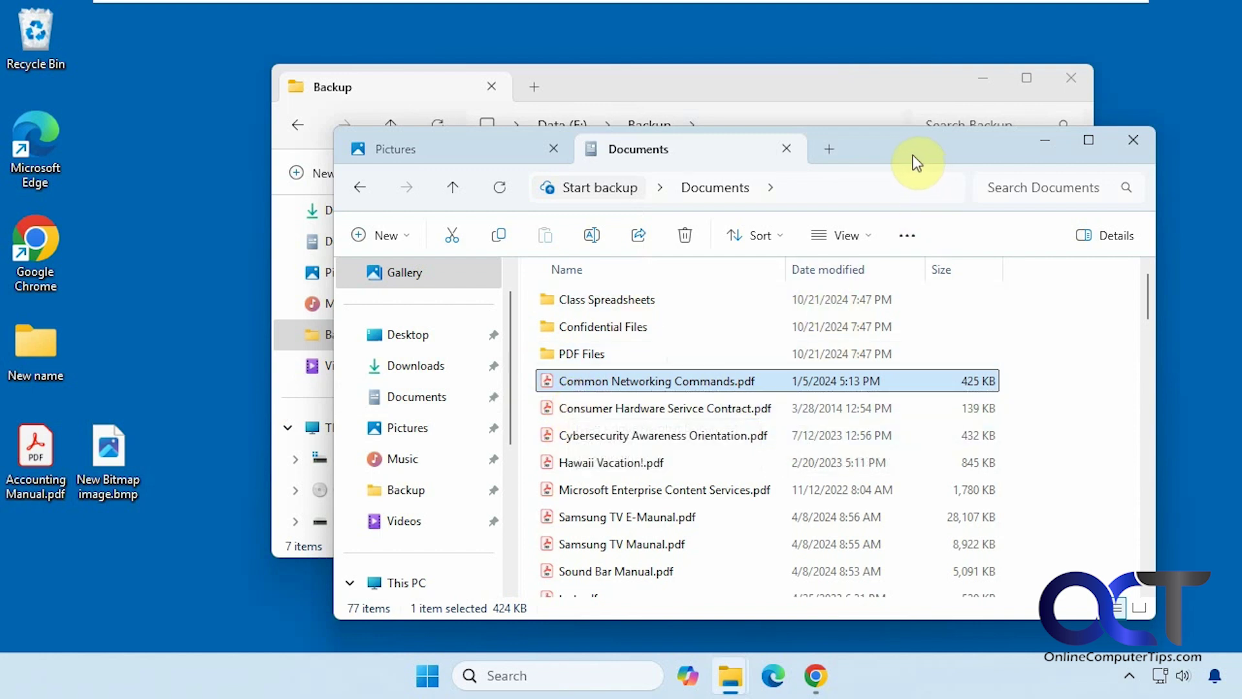
pyautogui.click(213, 390)
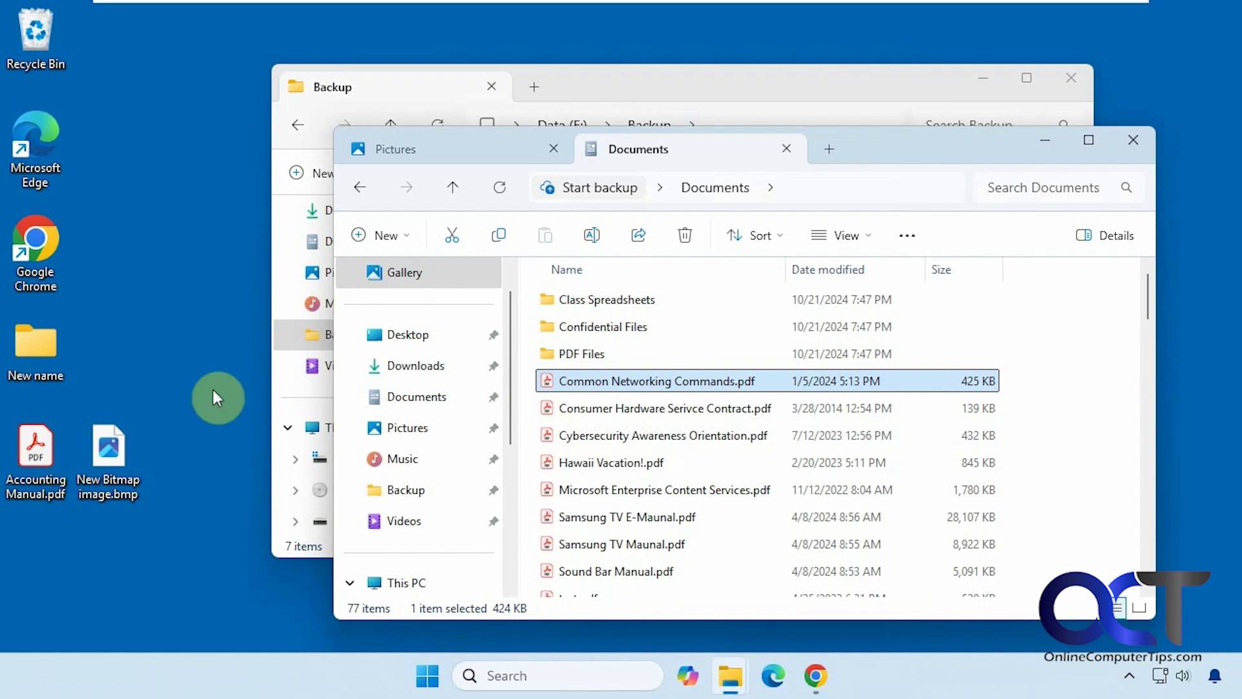